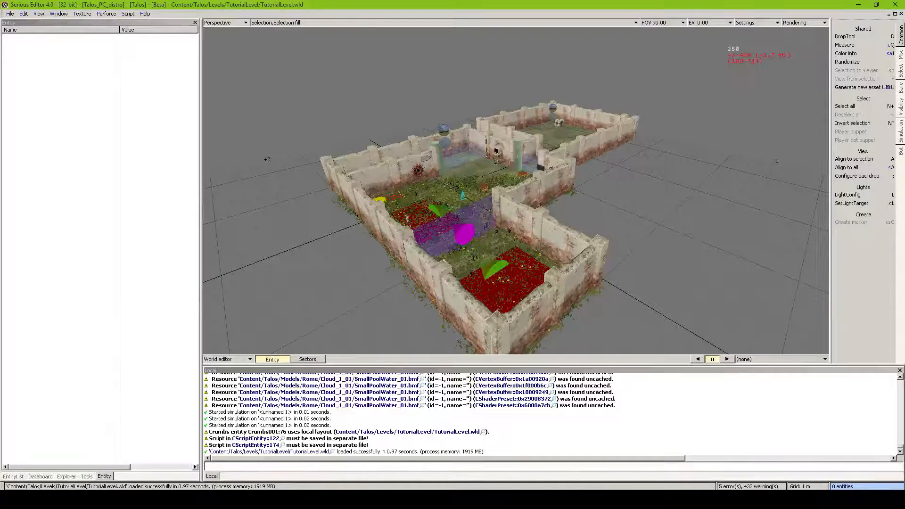
Step: Delete the wall sections in the middle of the courtyard's end wall to leave a wide opening
middle_click_drag(516, 190, 522, 201)
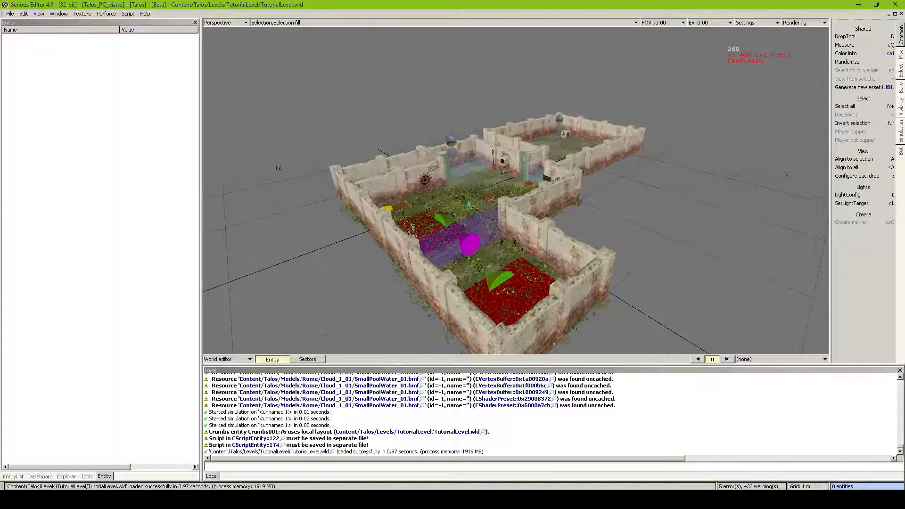
mouse_move(516, 191)
middle_mouse_down()
mouse_move(499, 181)
mouse_move(566, 197)
mouse_move(476, 207)
mouse_move(439, 227)
mouse_move(386, 207)
mouse_move(410, 212)
mouse_move(391, 231)
mouse_move(392, 258)
mouse_move(532, 217)
mouse_move(626, 212)
mouse_move(707, 188)
mouse_move(735, 208)
mouse_move(525, 188)
middle_mouse_up()
left_click(505, 196)
key("Delete")
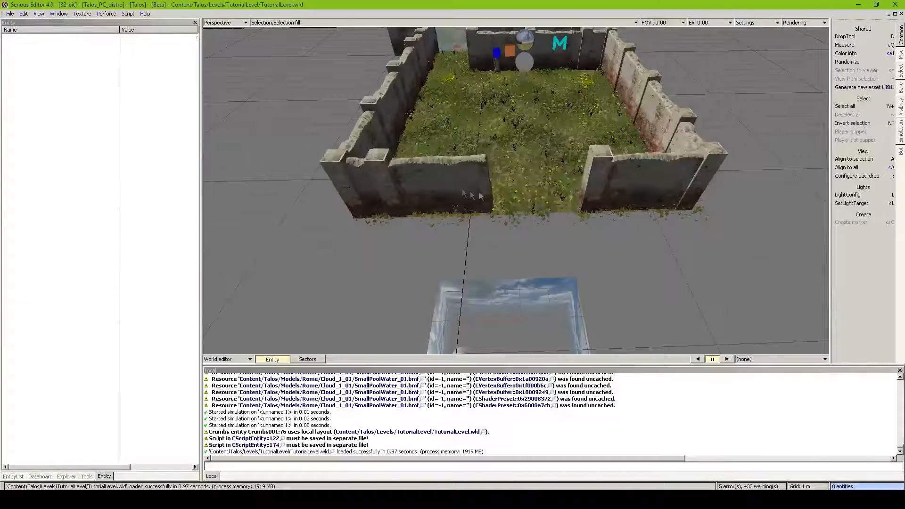
left_click(480, 196)
key("Delete")
middle_click_drag(480, 196, 698, 203)
middle_click_drag(443, 199, 481, 201)
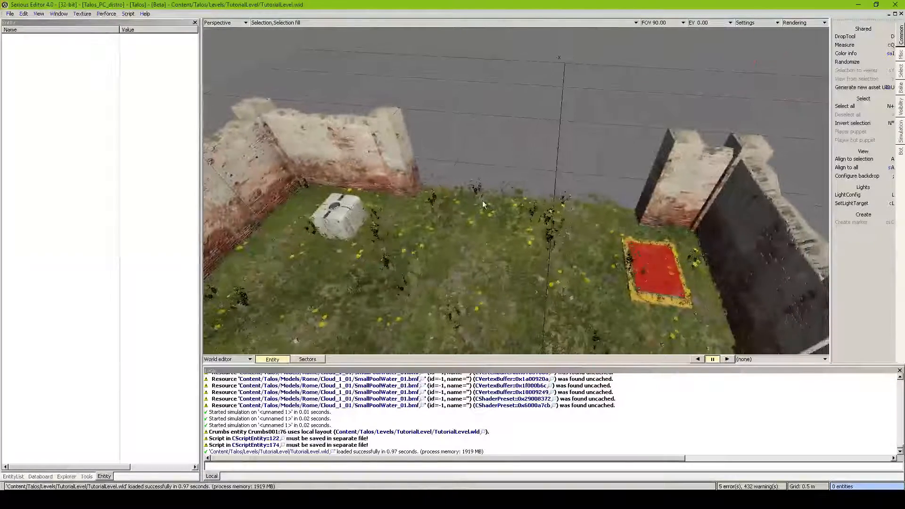
Step: Place a simple model at the courtyard opening and assign it Pool_02.mdl from Content/Talos/Models/Pool_01
key("ctrl+v")
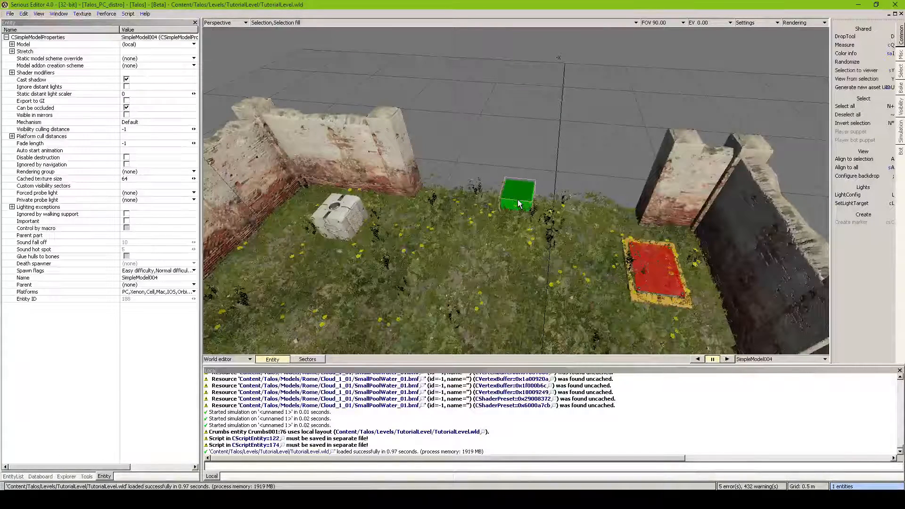
left_click(134, 45)
left_click(142, 64)
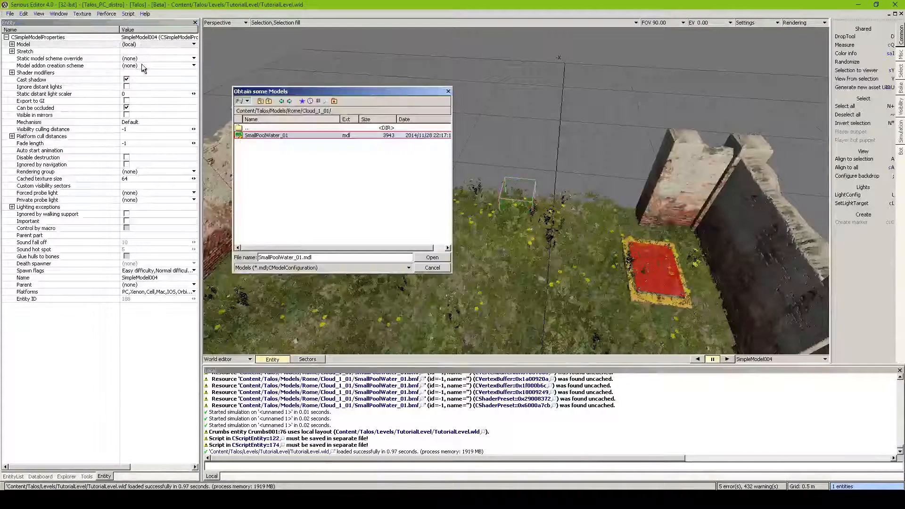
double_click(249, 127)
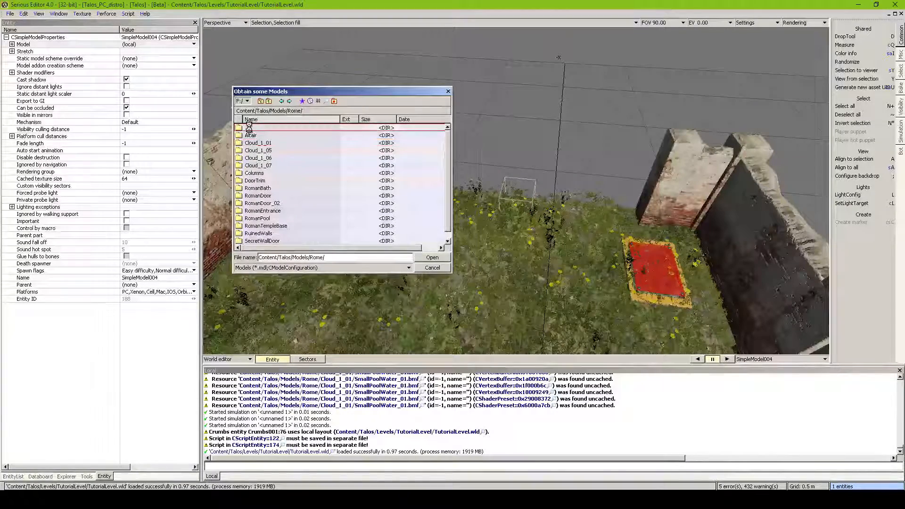
double_click(249, 127)
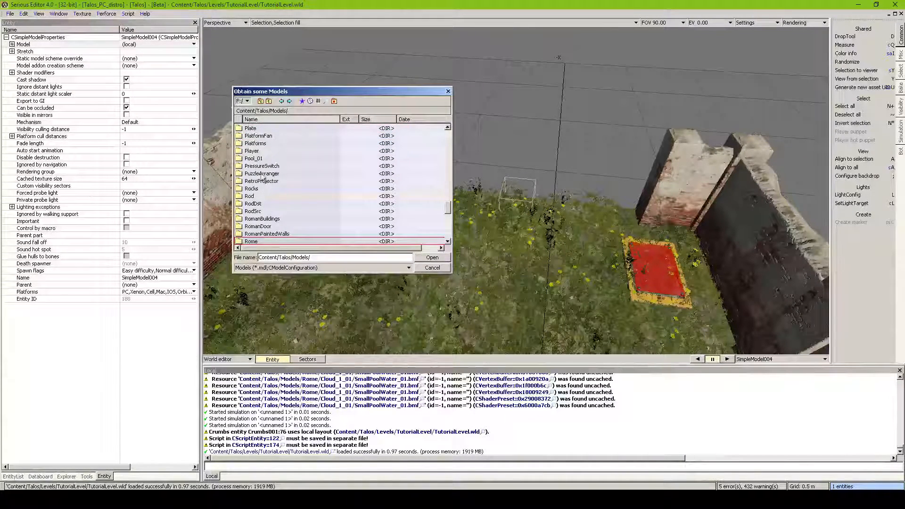
scroll(267, 187, "down", 10)
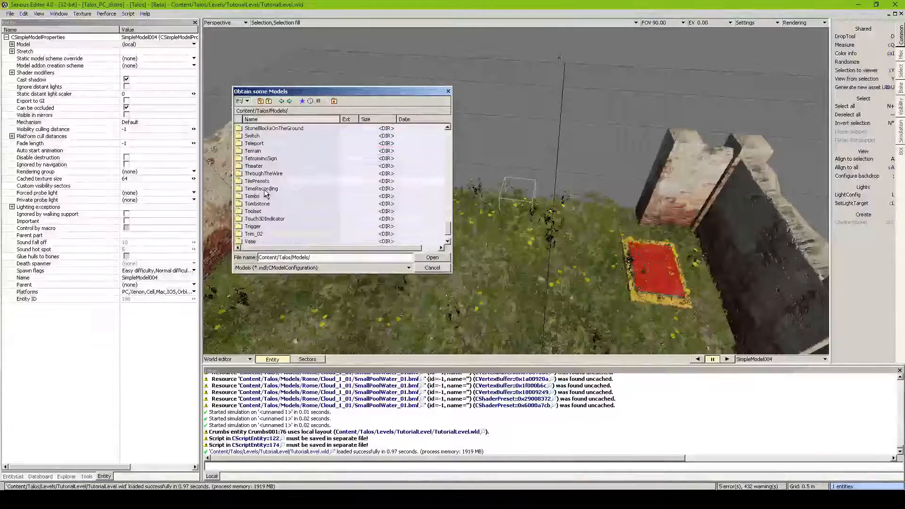
scroll(264, 207, "up", 7)
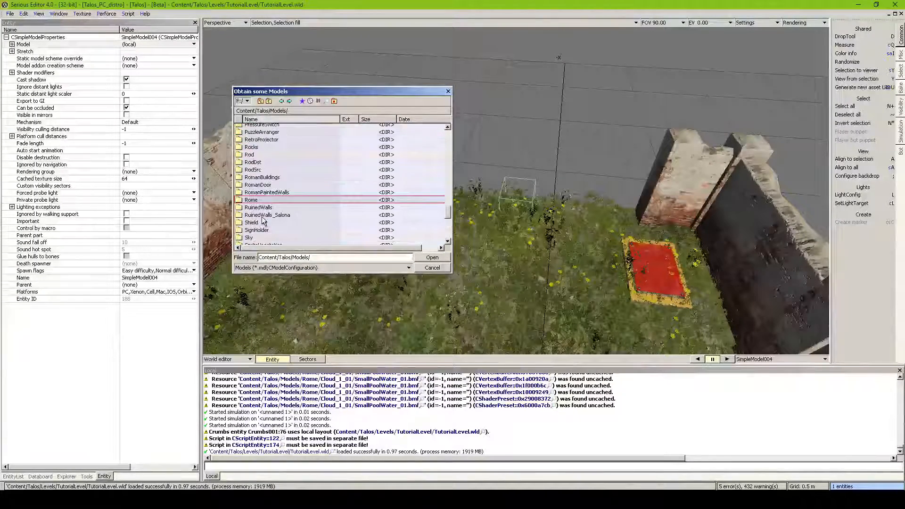
scroll(262, 203, "up", 2)
double_click(258, 152)
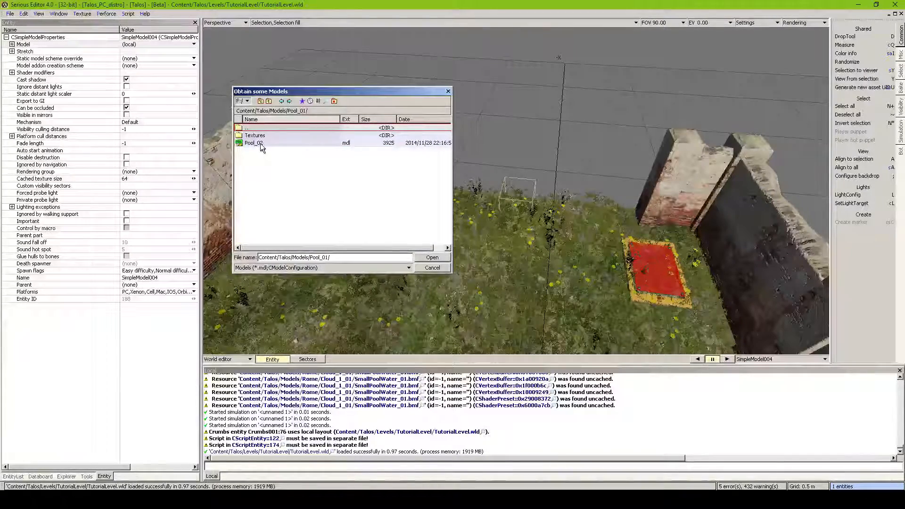
double_click(261, 145)
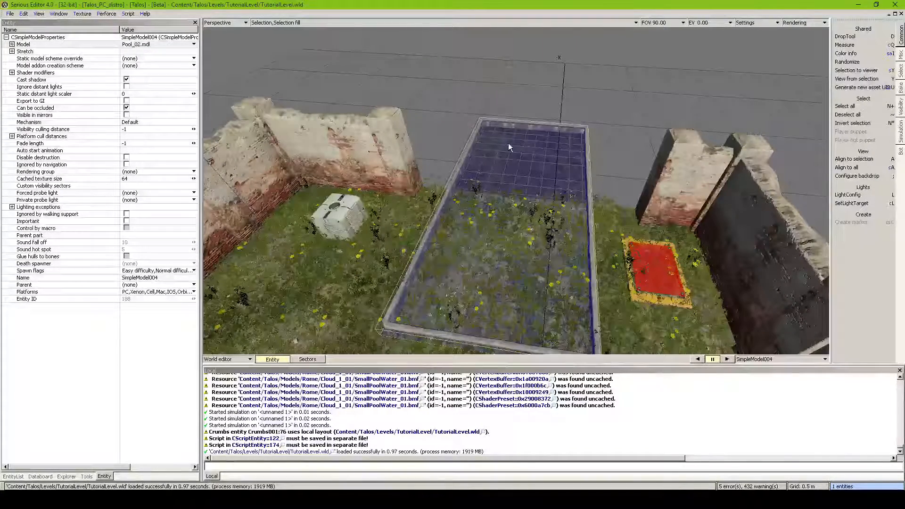
Step: Move the pool outside the courtyard so its long side lines up with the wall opening
right_click_drag(508, 144, 525, 174)
key("Tab")
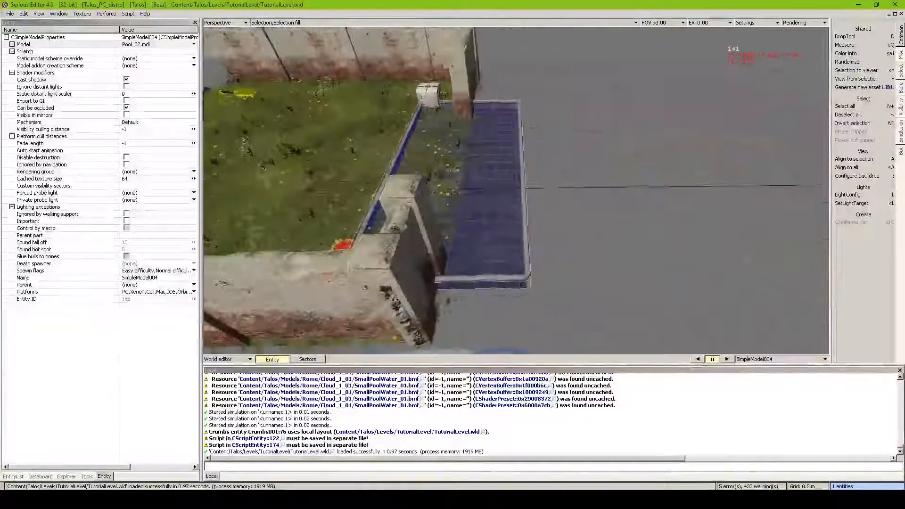
key("Tab")
left_click_drag(437, 170, 507, 171)
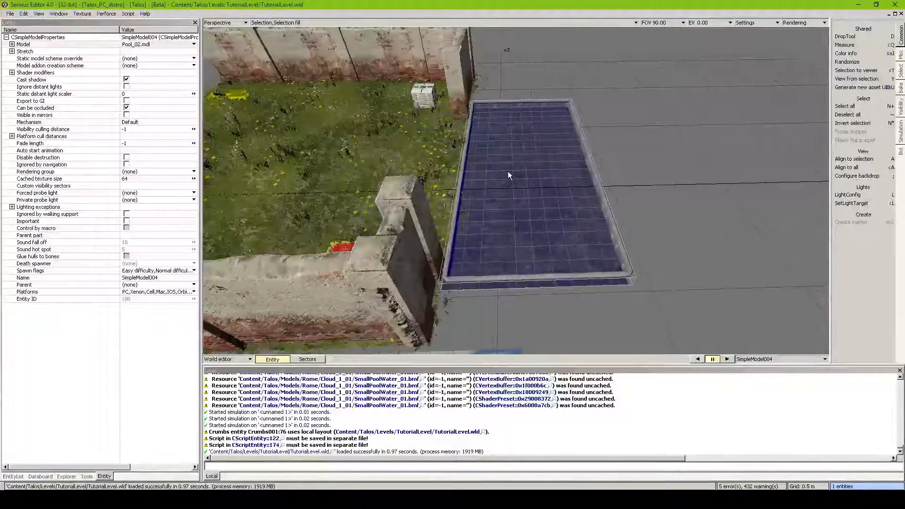
Step: Lower the pool to ground level and nudge it on the 0.125 m grid against the edge of the grass
key("Tab")
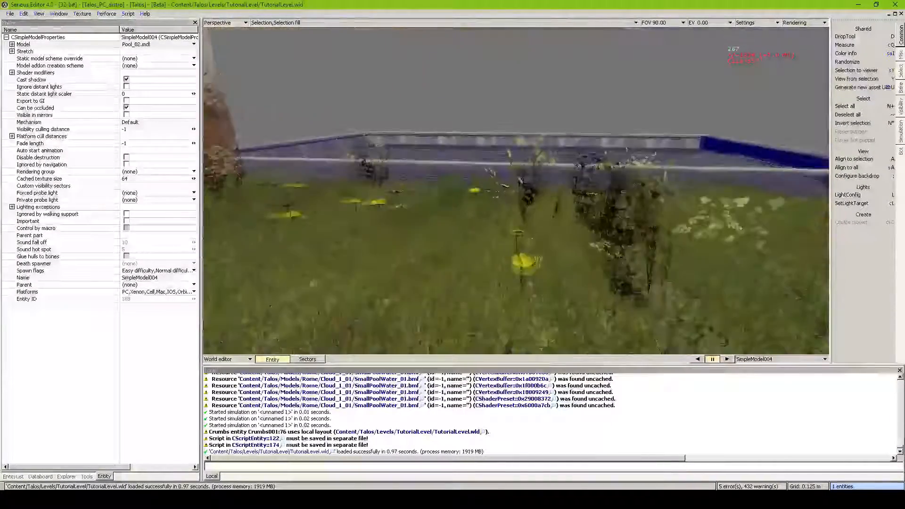
key("Tab")
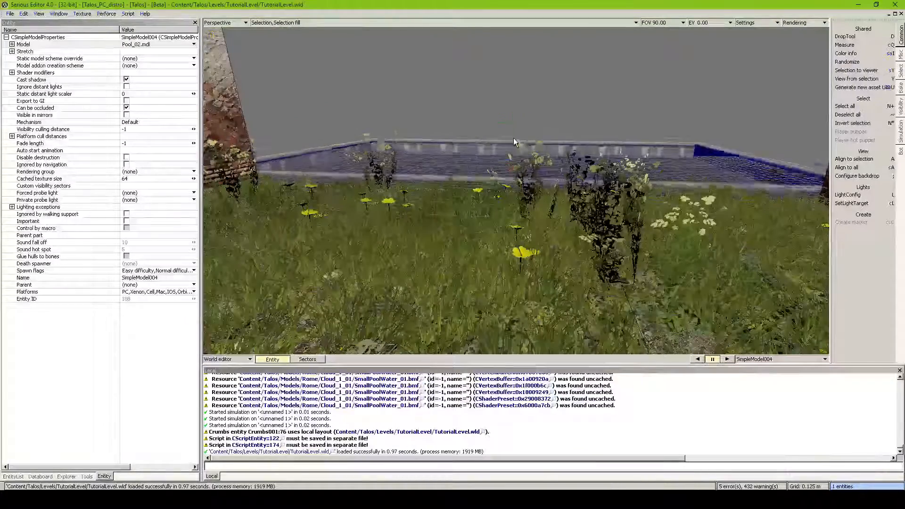
key("Tab")
key("w")
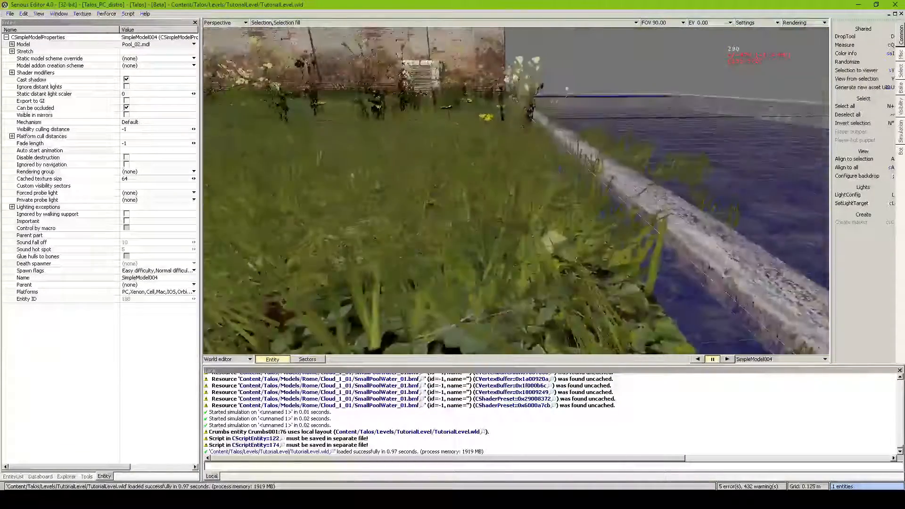
key("Tab")
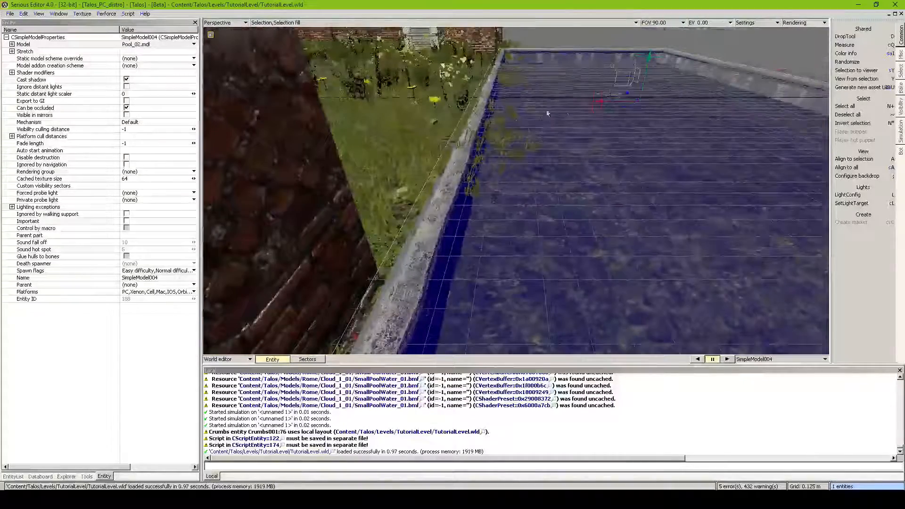
left_click_drag(617, 100, 611, 100)
key("Tab")
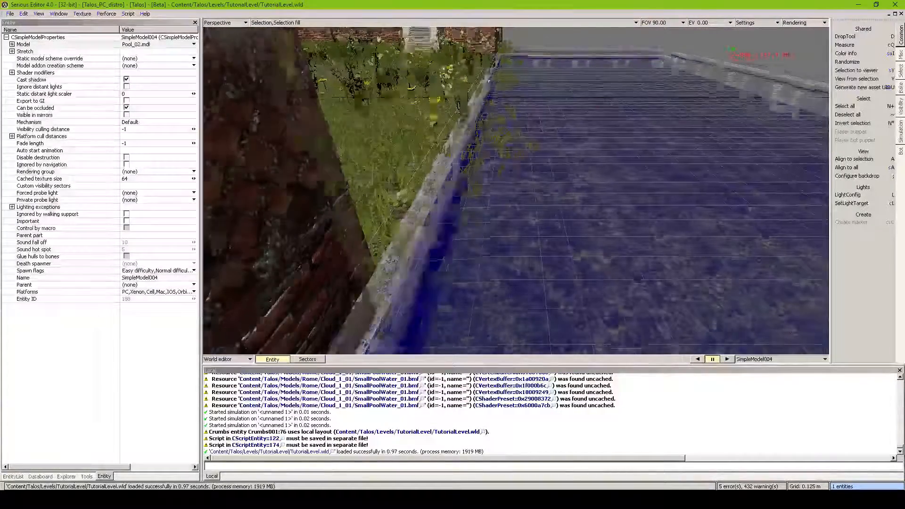
key("w")
key("Tab")
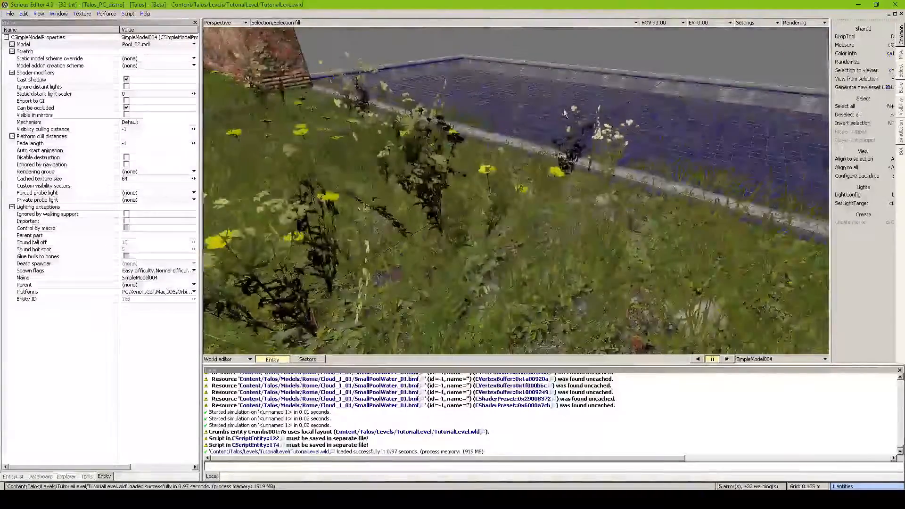
Step: Test-play the level, walk through the empty pool in first and third person, and return to the editor
key("ctrl+g")
key("w")
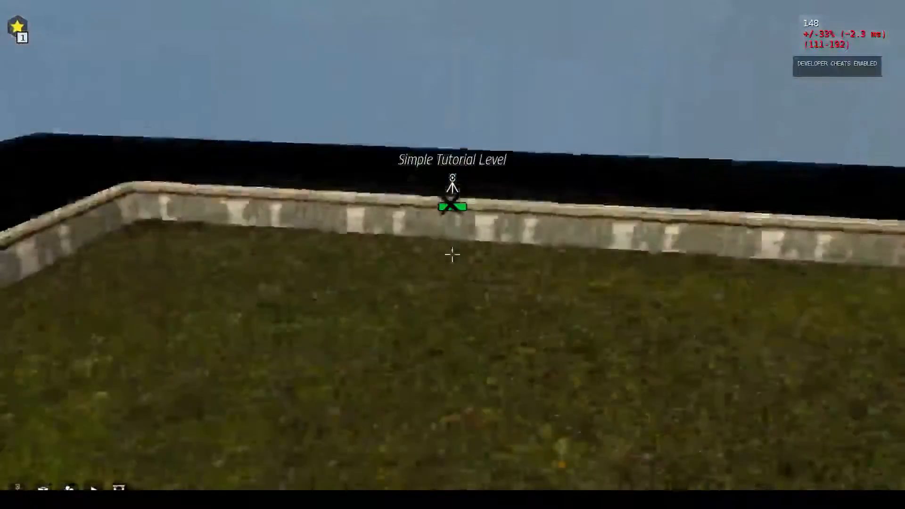
key("h")
key("w")
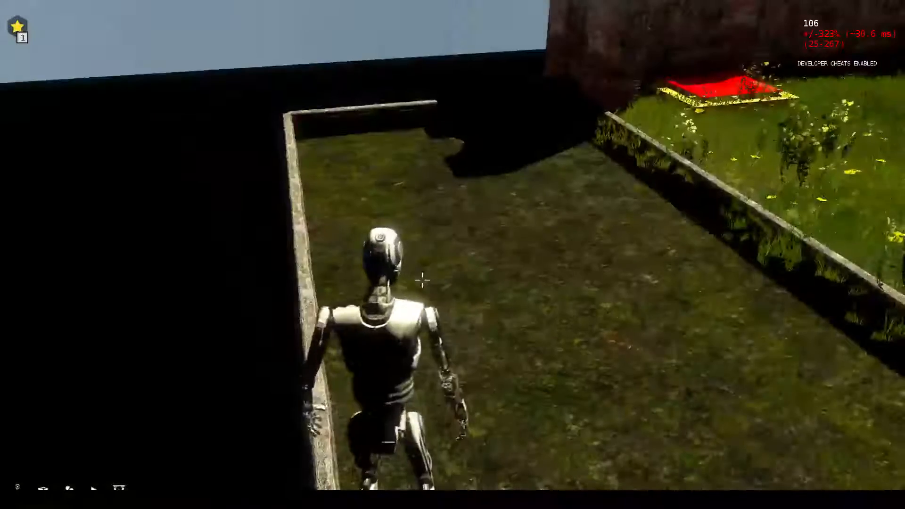
key("w")
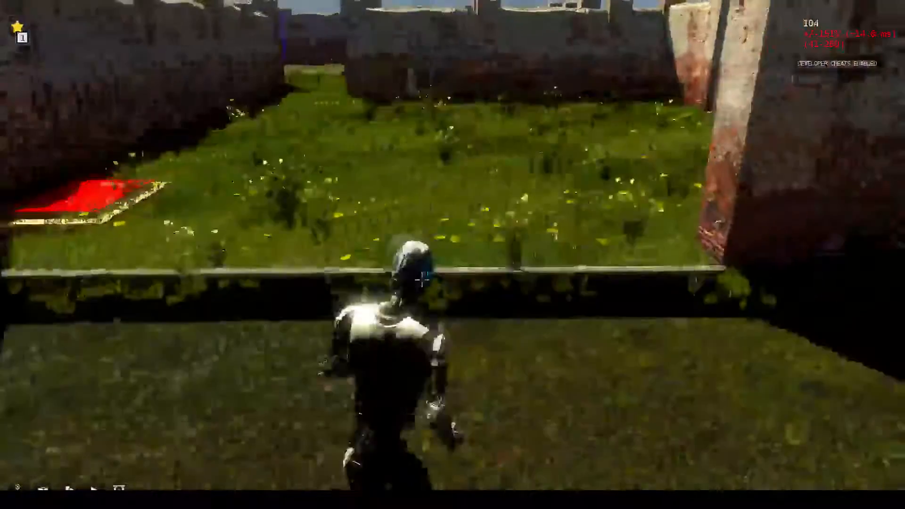
key("Escape")
Step: Set the courtyard probe light's size to 30 on the x, y and z axes
scroll(594, 249, "down", 6)
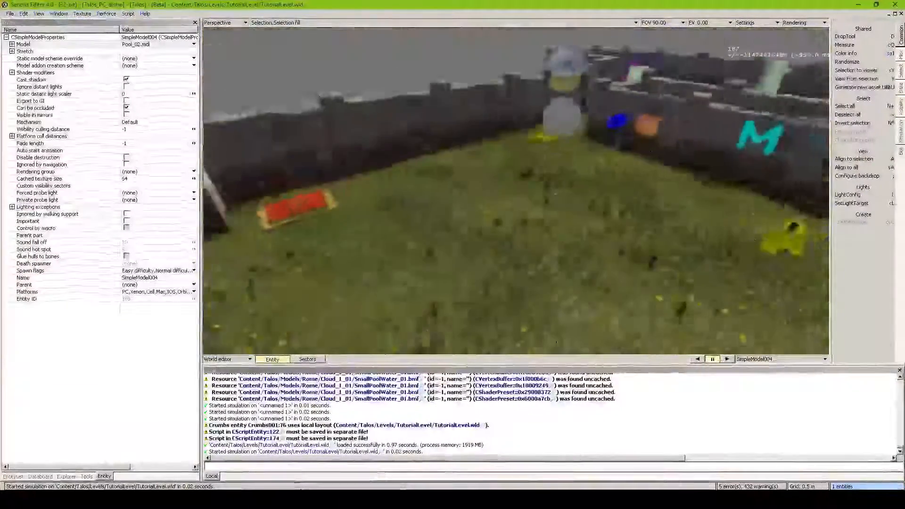
left_click(635, 169)
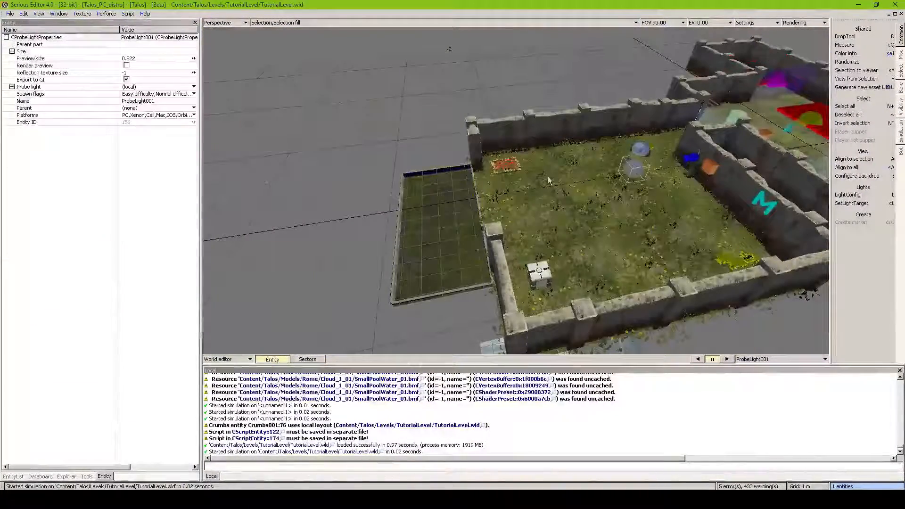
left_click(12, 51)
left_click_drag(153, 61, 82, 59)
type("30")
key("Tab")
type("30")
key("Tab")
type("30")
key("Return")
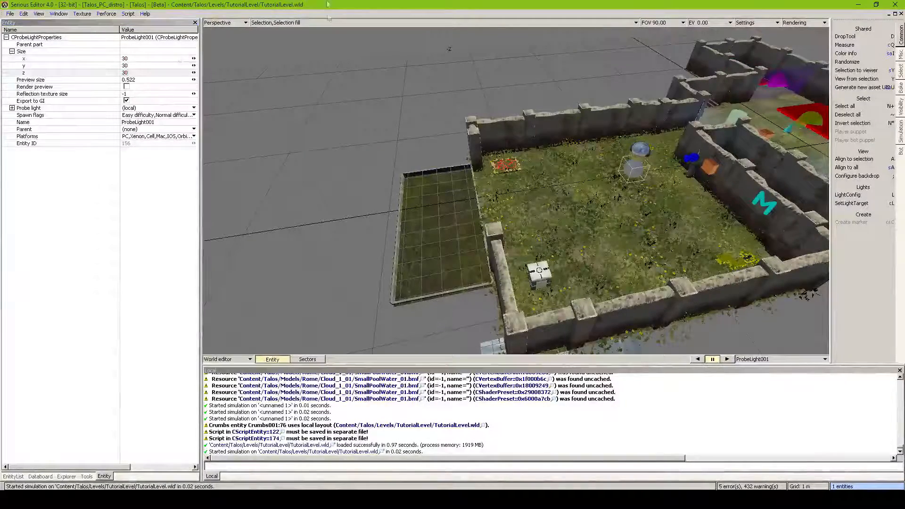
Step: Test-play the level from the pool and inspect the pool's lighting and shadows in first and third person
key("Tab")
key("w")
key("ctrl+t")
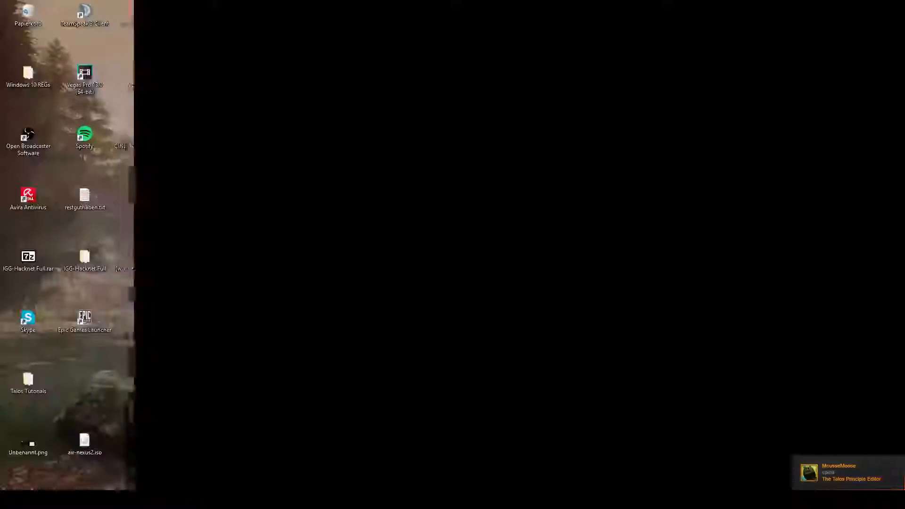
key("w")
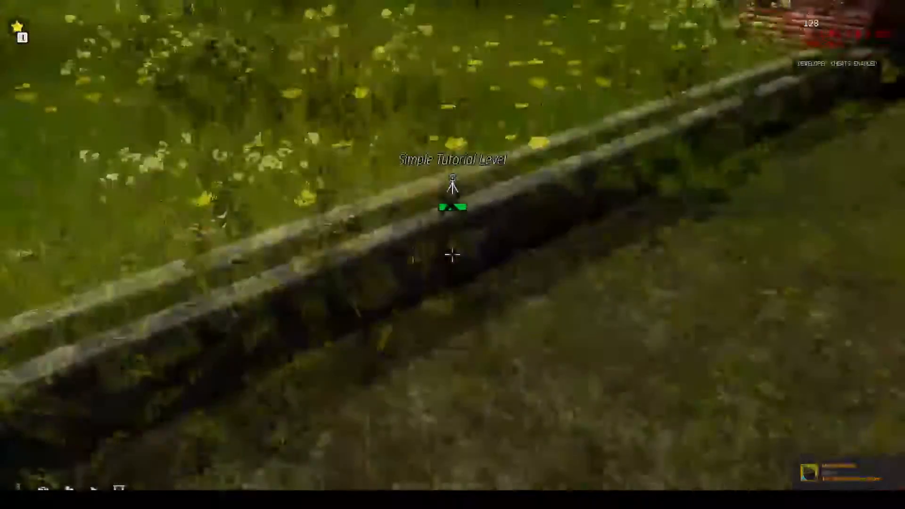
key("w")
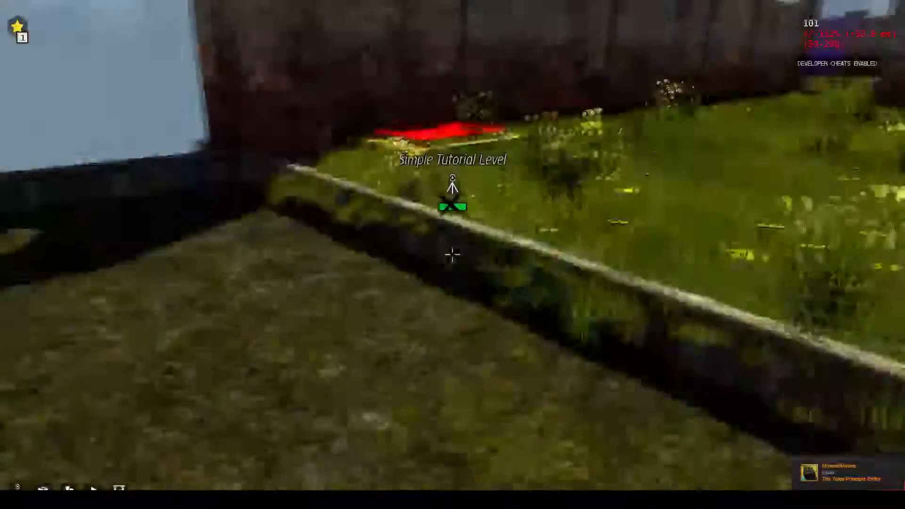
key("a")
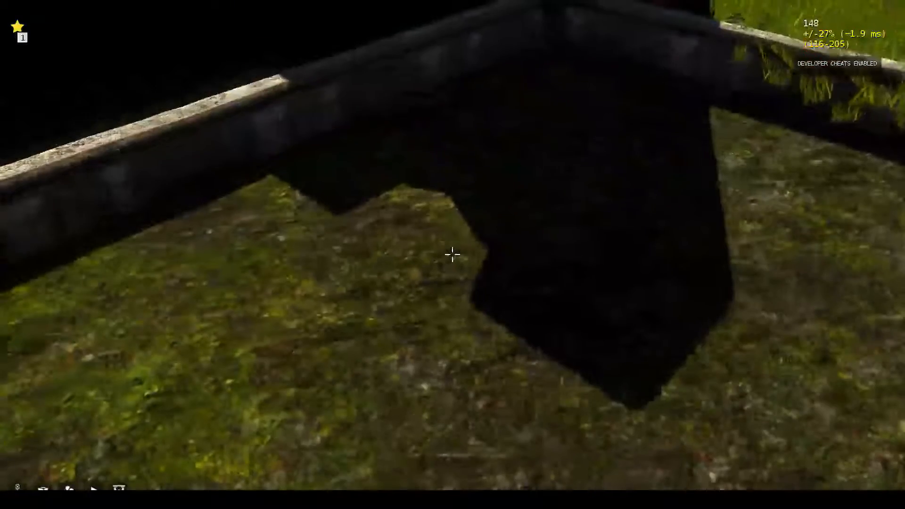
key("x")
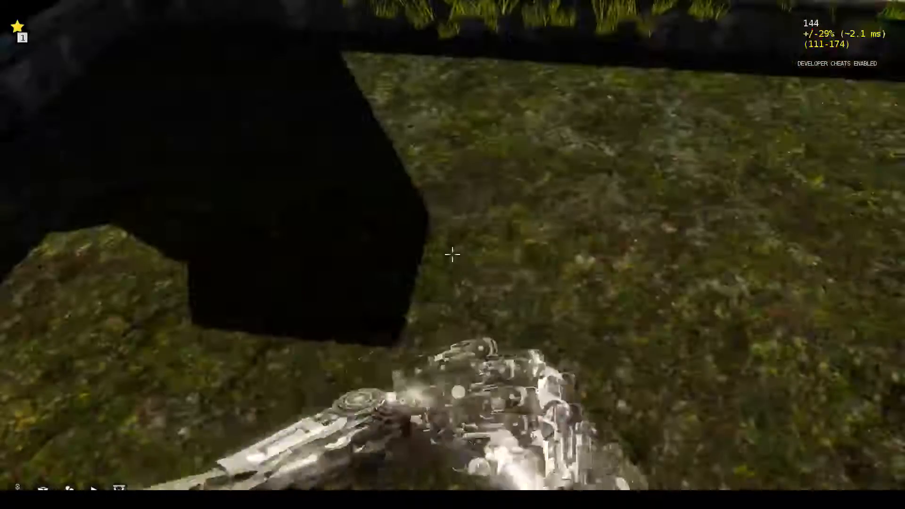
key("h")
key("w")
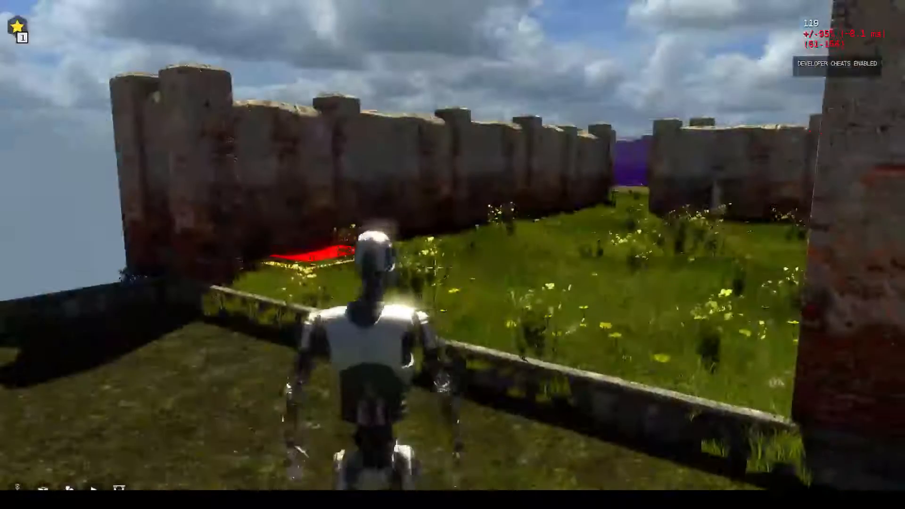
Step: Run through the courtyard to the computer terminal, run the "list" command on it, and exit the terminal
key("w")
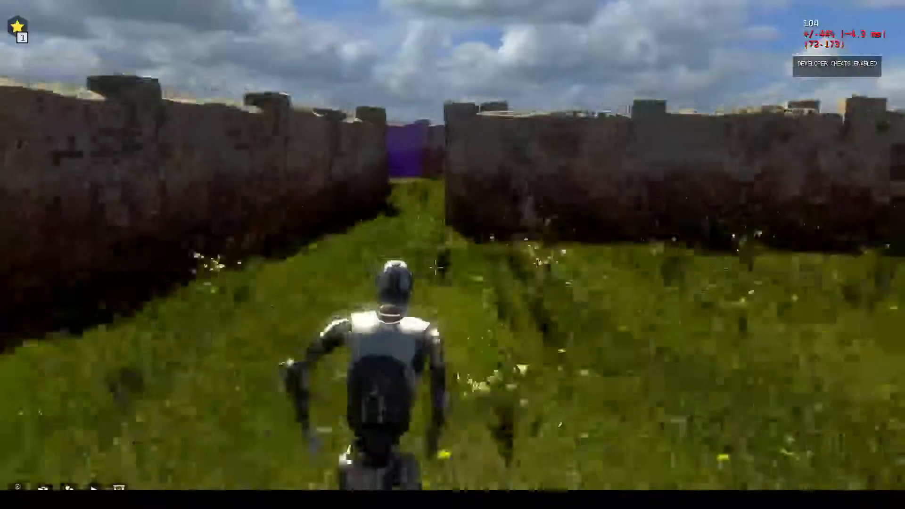
key("w")
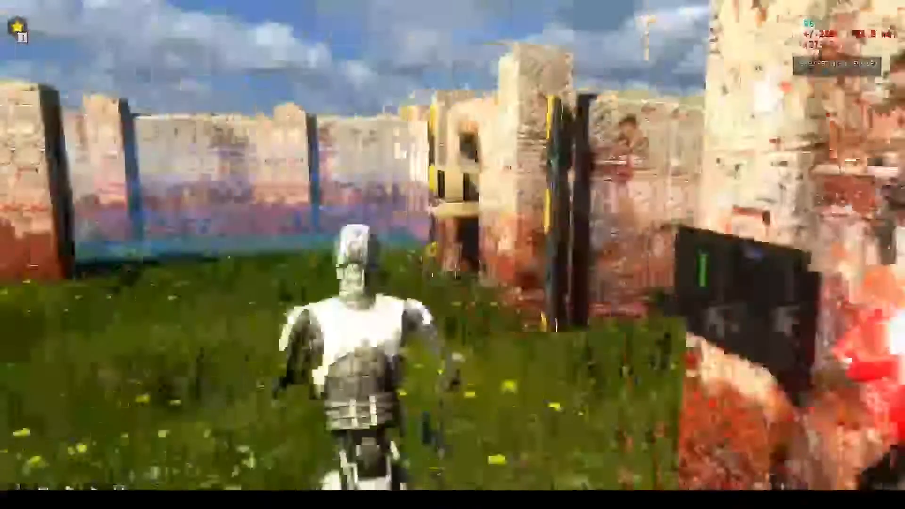
key("e")
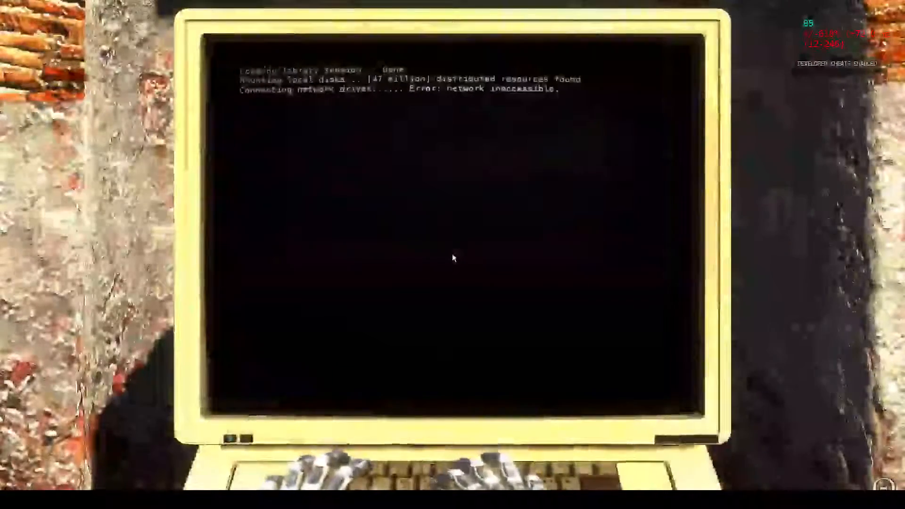
type("list")
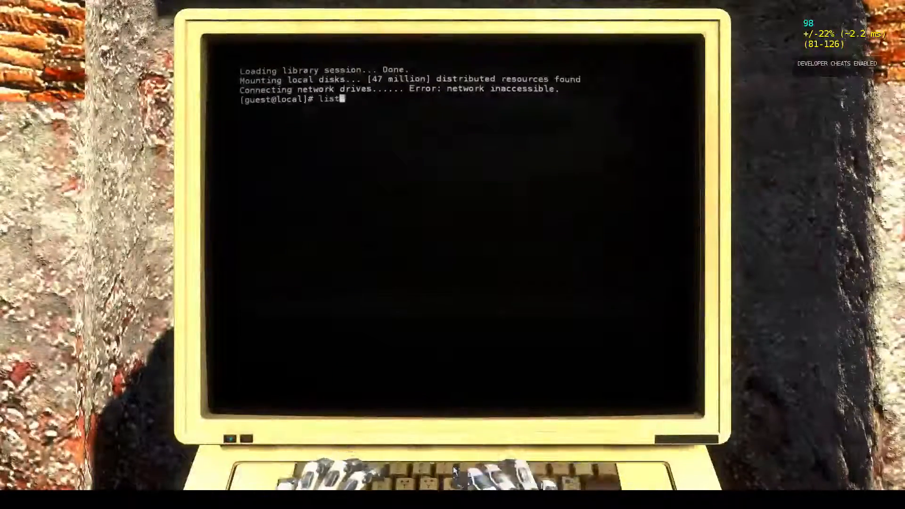
key("Return")
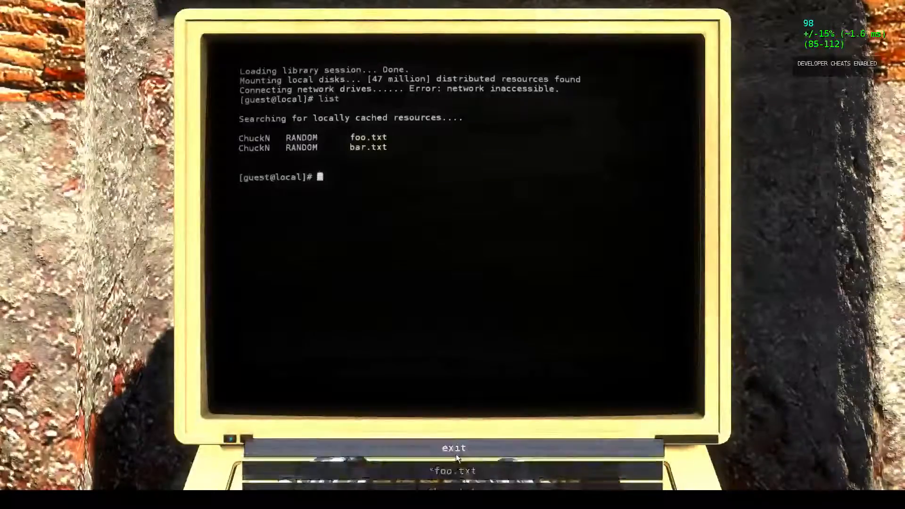
left_click(448, 449)
Step: Run past the terminal wall to the pool, open and close the console, and return to the editor
key("d")
key("s")
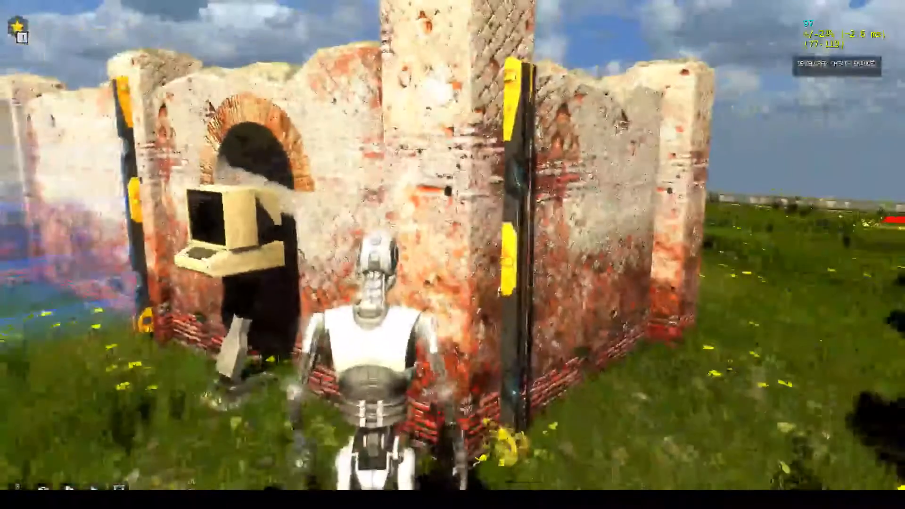
key("w")
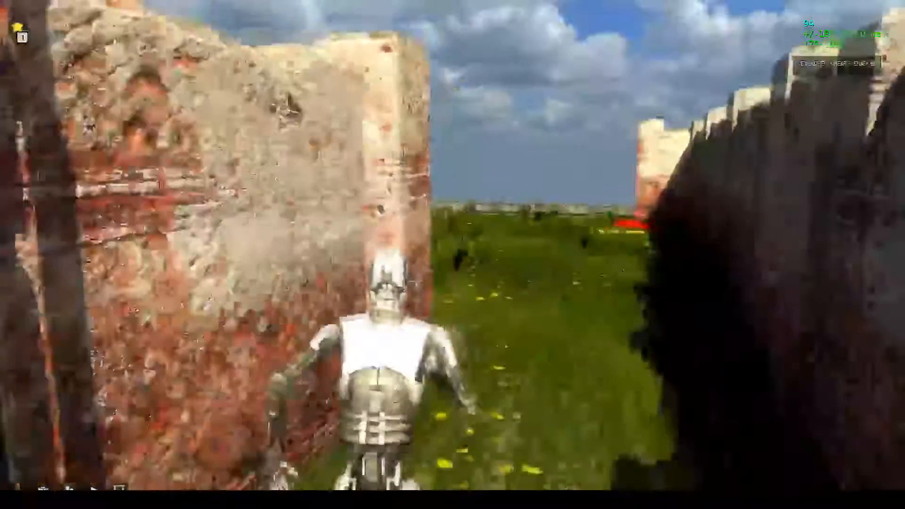
key("grave")
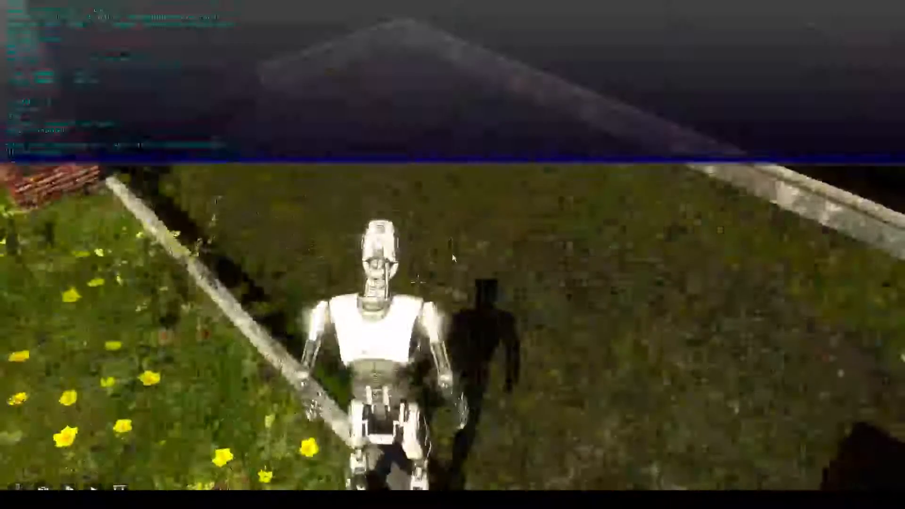
key("grave")
key("Escape")
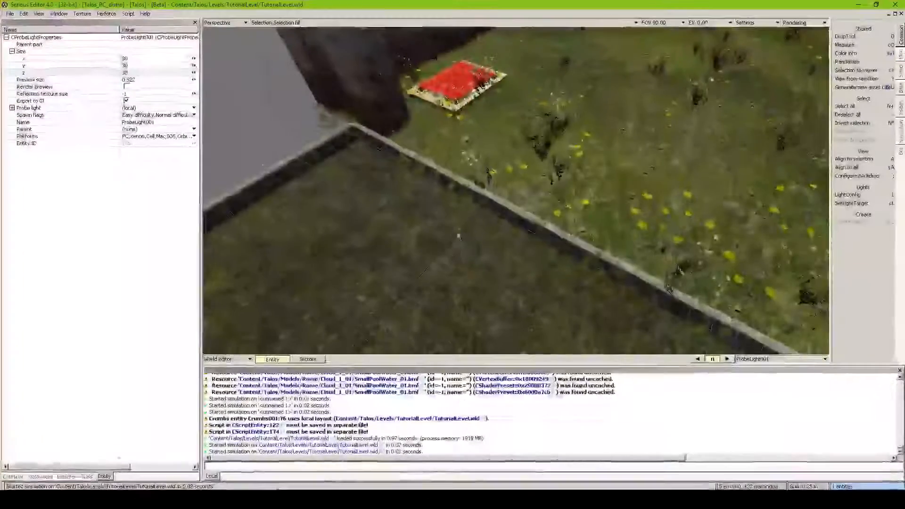
Step: Make a copy of a Wall_4x3 section and place it along the pool's short edge
scroll(516, 235, "down", 3)
scroll(516, 191, "down", 4)
middle_click_drag(516, 191, 434, 203)
scroll(516, 191, "up", 2)
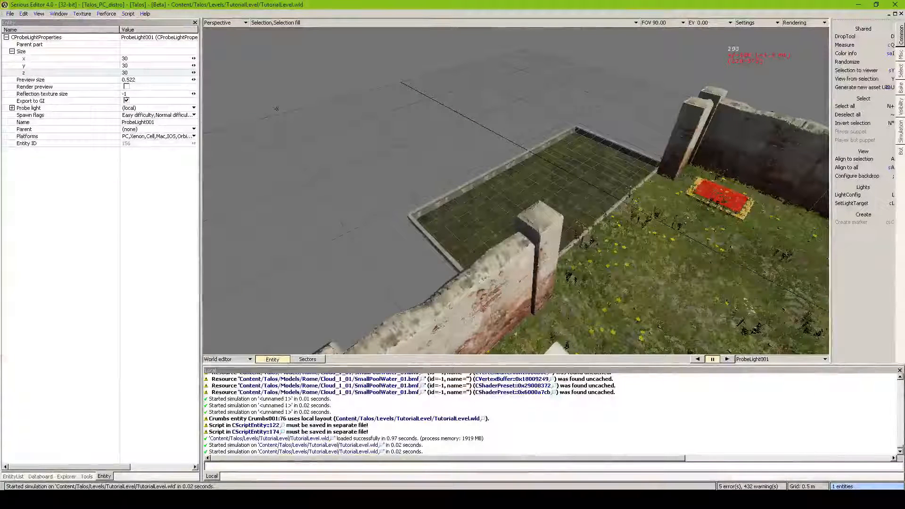
middle_click_drag(516, 190, 482, 214)
left_click(482, 214)
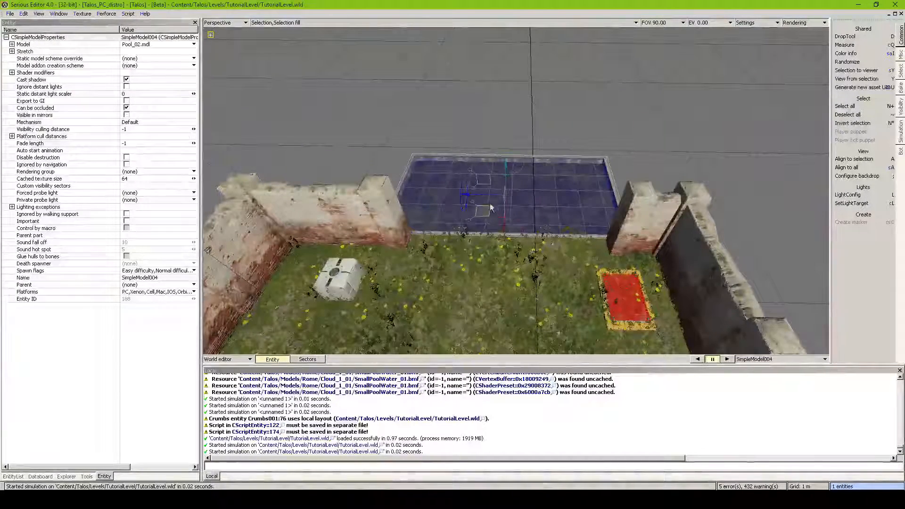
left_click_drag(487, 202, 495, 196)
middle_click_drag(496, 195, 519, 188)
left_click(529, 185)
left_click_drag(529, 186, 527, 171)
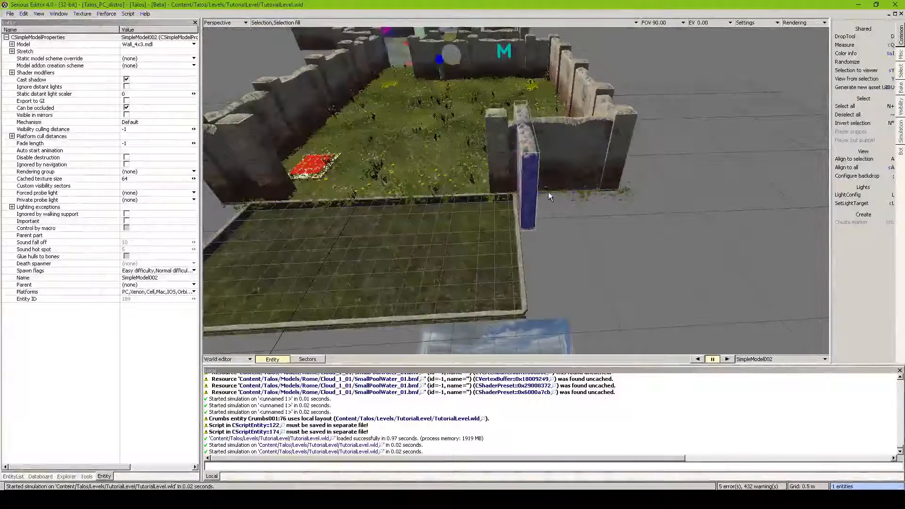
middle_click_drag(528, 171, 442, 192)
left_click_drag(441, 192, 511, 194)
Step: Try a different wall model from Content/Talos/Models/TilePresets/Rome on the copied wall section
left_click(141, 44)
left_click(141, 61)
double_click(257, 128)
scroll(270, 174, "down", 10)
double_click(258, 158)
double_click(257, 166)
scroll(278, 186, "down", 10)
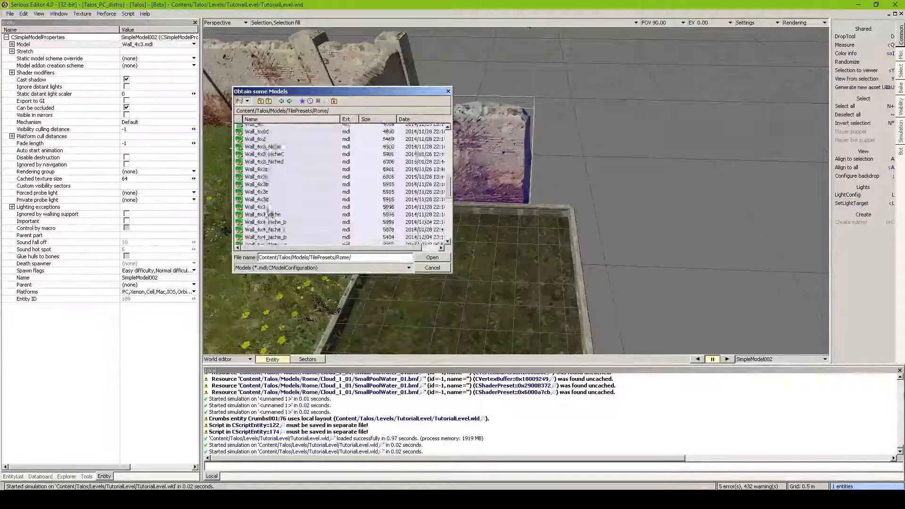
double_click(267, 209)
Step: Try further Rome wall models, including Wall_8x2, on the copied section and delete it
left_click(147, 44)
left_click(153, 63)
scroll(274, 196, "down", 1)
double_click(260, 185)
left_click(142, 44)
left_click(140, 61)
double_click(270, 214)
left_click(142, 45)
left_click(141, 61)
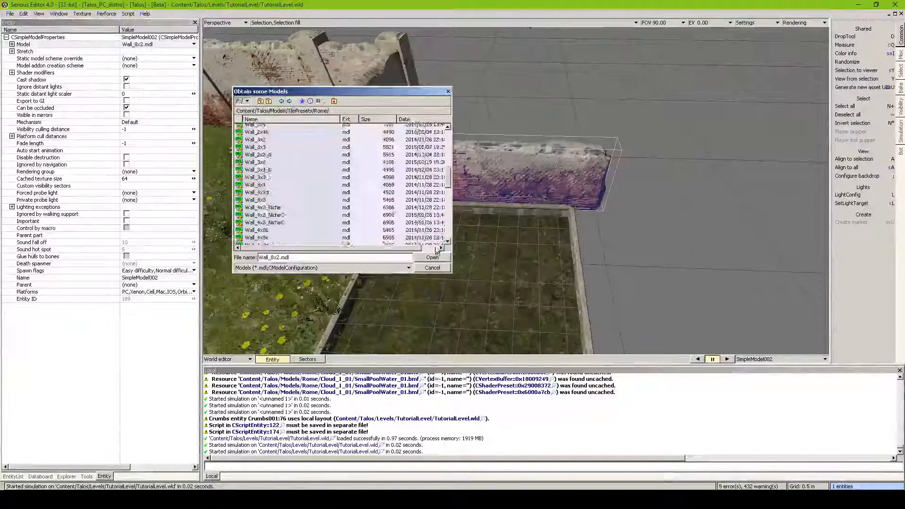
left_click(432, 268)
key("Delete")
Step: Duplicate the Wall_4x3 section and line it up along the pool's short edge
left_click(396, 195)
key("ctrl+c")
key("ctrl+v")
left_click_drag(397, 198, 438, 198)
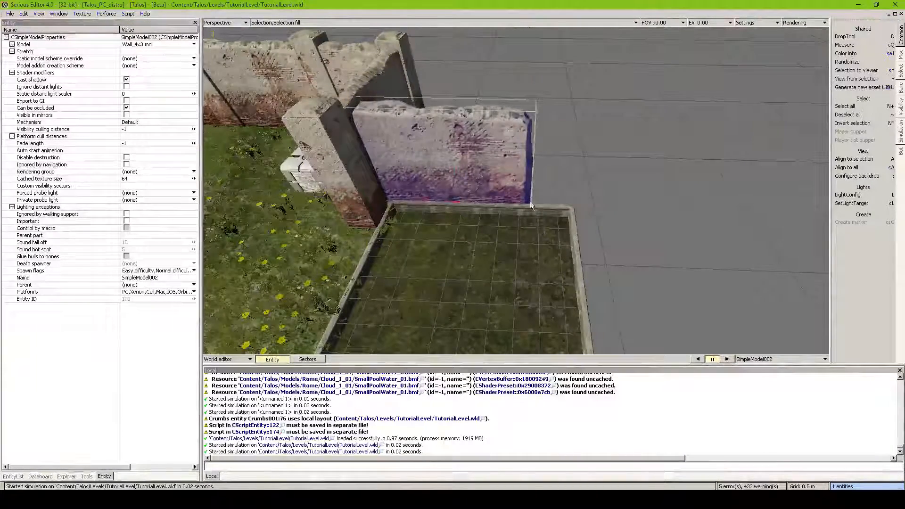
middle_click_drag(530, 202, 547, 198)
left_click_drag(547, 196, 506, 245)
middle_click_drag(507, 245, 538, 222)
Step: Copy the narrow Wall_05x3_S piece and position it against the new wall on the 0.125 m grid
left_click(278, 214)
key("ctrl+c")
key("ctrl+v")
left_click_drag(484, 118, 486, 217)
left_click_drag(536, 175, 553, 216)
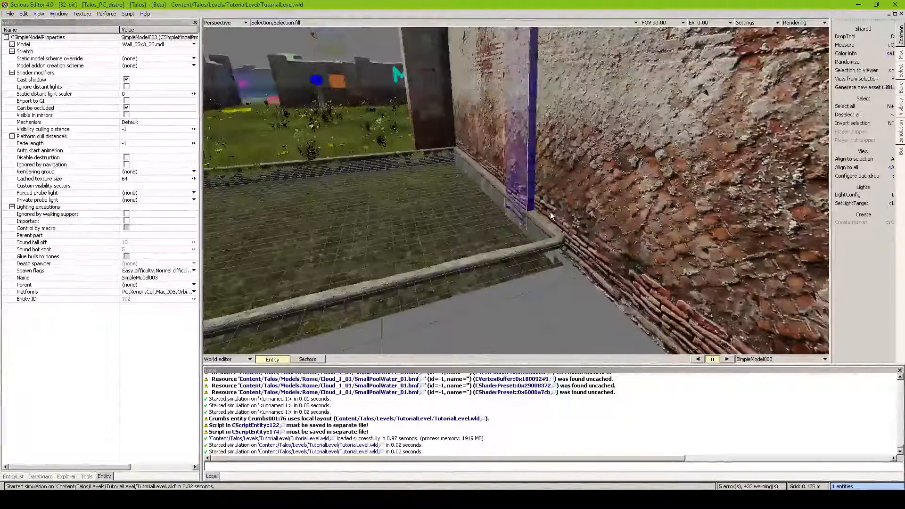
Step: Paste more wall pieces and position them along the pool's outer edge
scroll(553, 216, "down", 5)
middle_click_drag(553, 216, 364, 252)
key("ctrl+v")
left_click_drag(559, 245, 529, 254)
middle_click_drag(530, 255, 370, 216)
left_click_drag(370, 216, 325, 211)
middle_click_drag(325, 211, 415, 264)
key("ctrl+v")
left_click_drag(463, 334, 465, 290)
Step: Select several new wall pieces together and place copies to close off the pool's remaining open sides
middle_click_drag(465, 290, 414, 218)
left_click(409, 206)
left_click(403, 196)
left_click(388, 212, "shift")
left_click(365, 262, "shift")
scroll(414, 218, "up", 5)
middle_click_drag(468, 121, 534, 199)
scroll(515, 197, "down", 3)
left_click(535, 199)
left_click_drag(535, 198, 577, 190)
key("ctrl+v")
left_click_drag(462, 87, 491, 206)
scroll(491, 206, "up", 3)
middle_click_drag(491, 205, 515, 177)
left_click_drag(515, 177, 508, 171)
mouse_move(508, 171)
middle_mouse_down()
mouse_move(471, 179)
mouse_move(424, 208)
mouse_move(510, 172)
middle_mouse_up()
scroll(424, 207, "down", 3)
Step: Test-play the level, inspect the new walls around the pool, and return to the editor
key("ctrl+x")
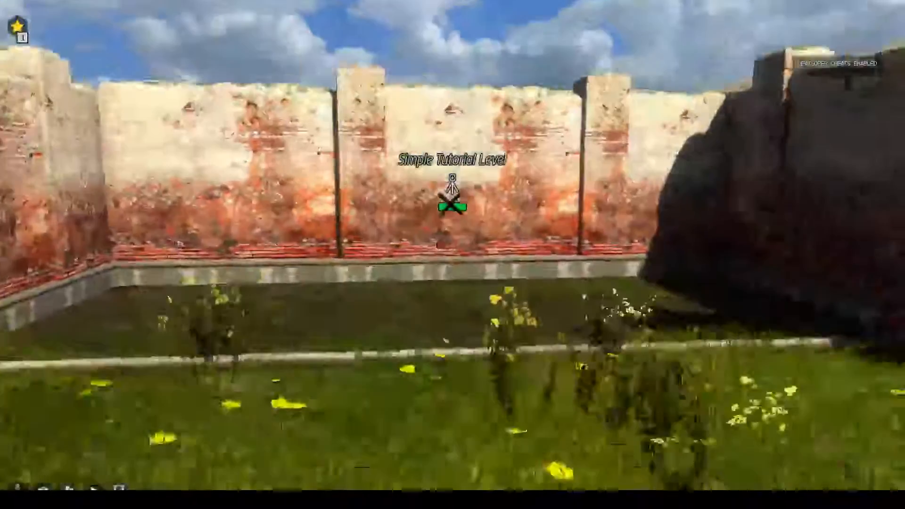
key("w")
key("s")
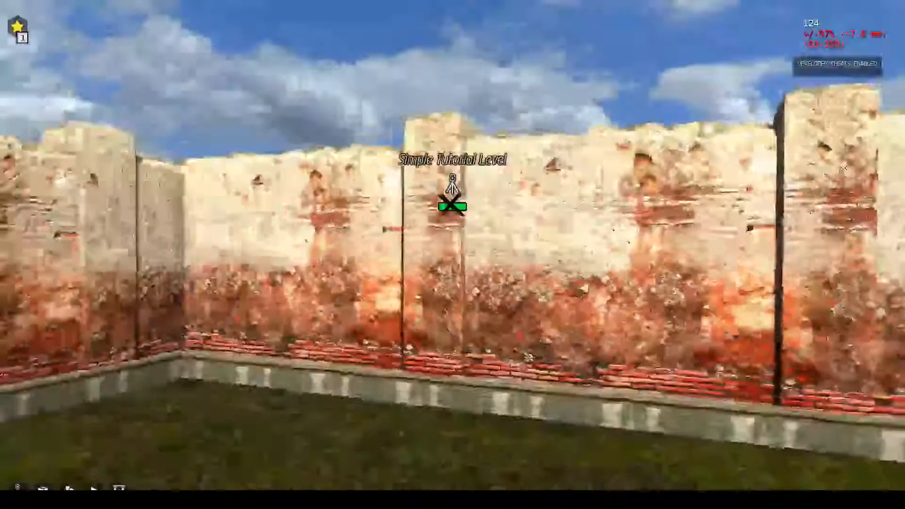
key("w")
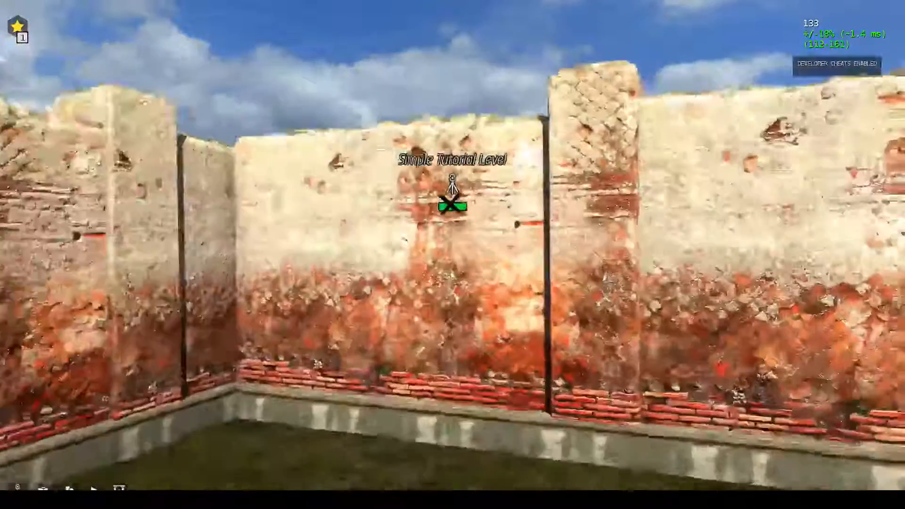
key("a")
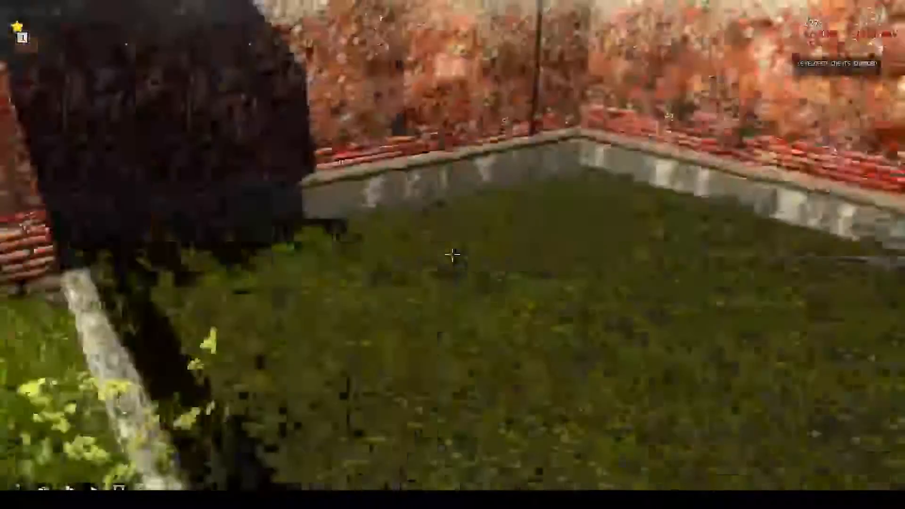
key("Escape")
Step: Select the courtyard probe light and rebake its data with the new walls in place
middle_click_drag(453, 257, 542, 282)
left_click(606, 179)
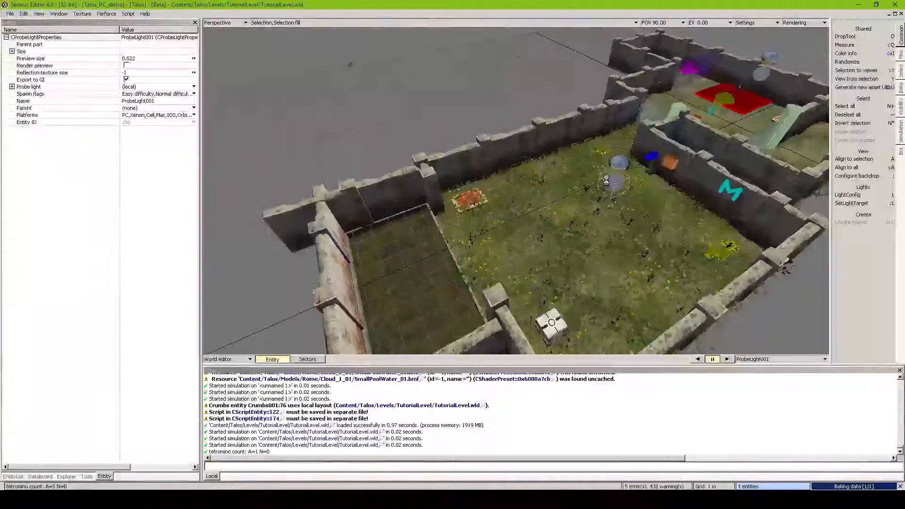
middle_click_drag(606, 180, 509, 189)
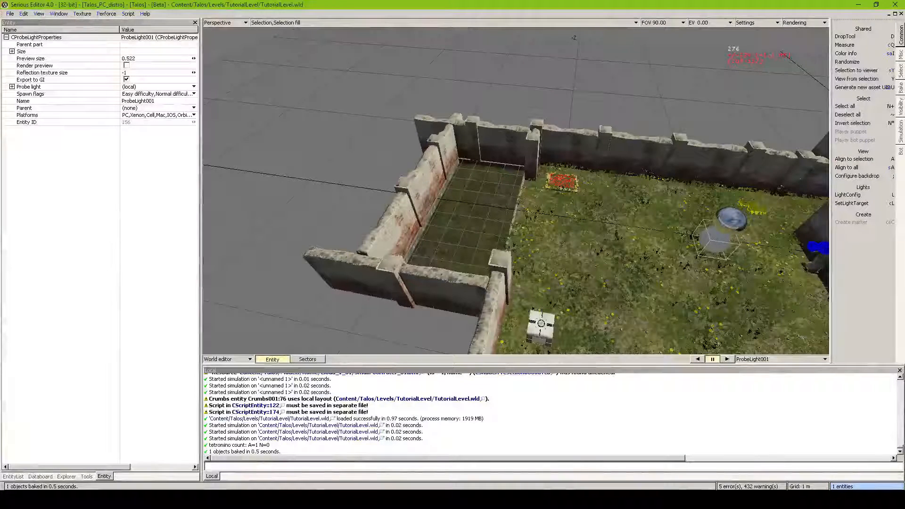
middle_click_drag(516, 191, 621, 184)
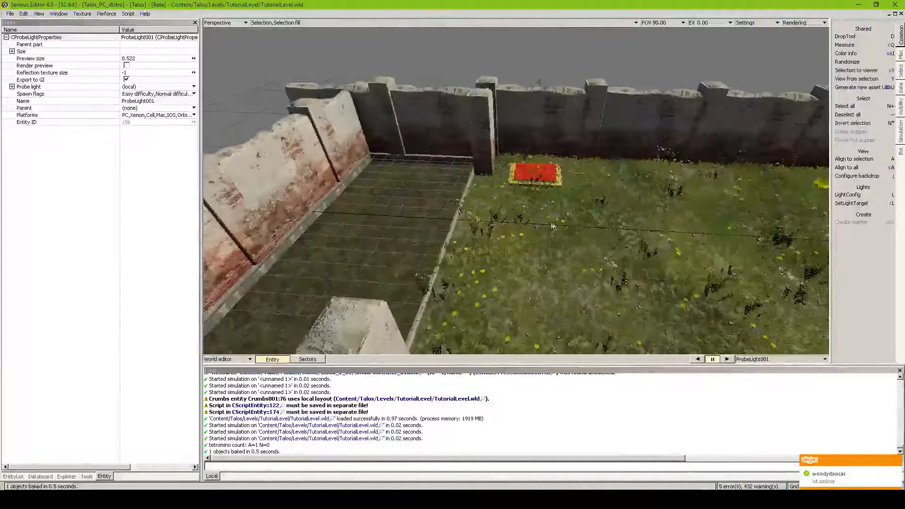
Step: Find the Fluid entity in the entity list and place one in the pool
left_click(13, 477)
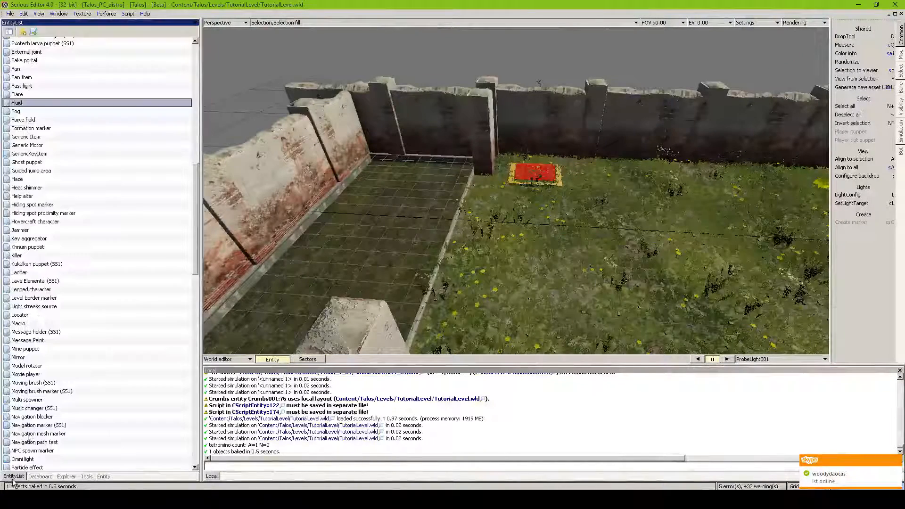
left_click(42, 266)
key("f")
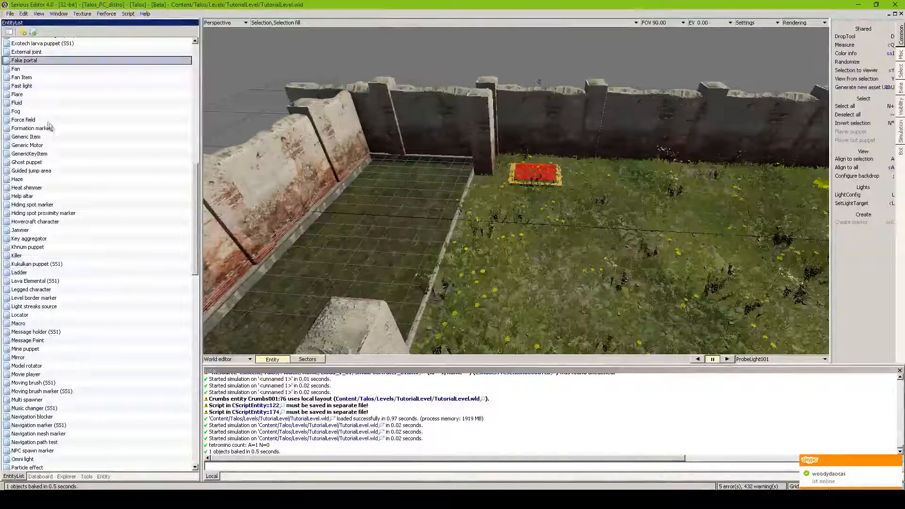
left_click(18, 103)
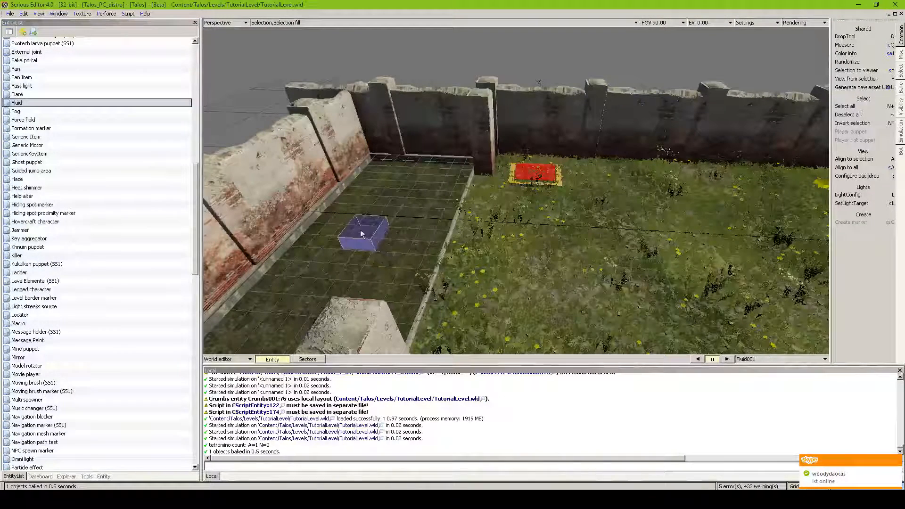
Step: Centre the fluid entity in the pool at X -28.8625 and Z 0.7125
left_click(87, 476)
middle_click_drag(448, 248, 453, 292)
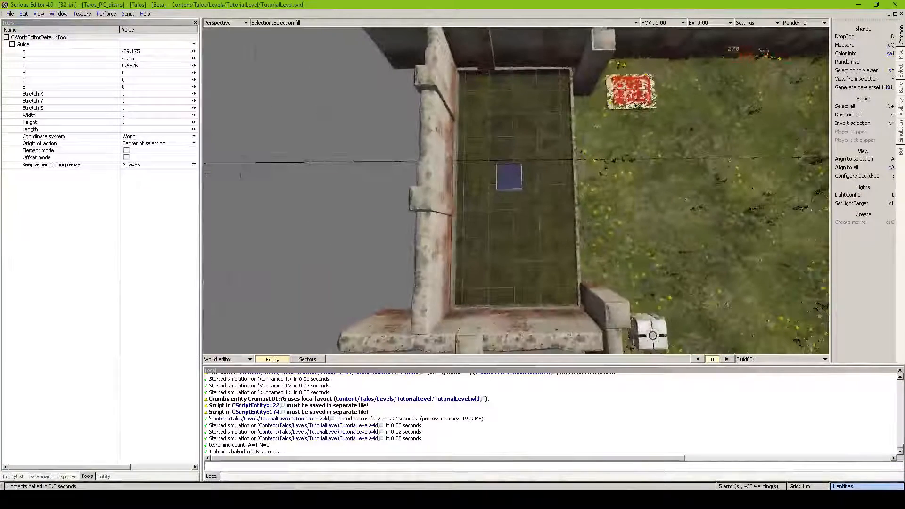
left_click_drag(542, 179, 548, 180)
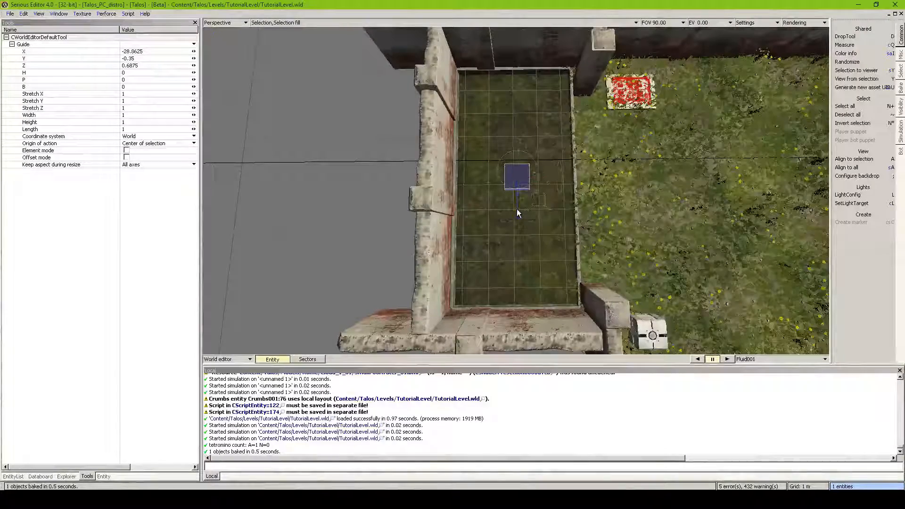
left_click_drag(517, 210, 516, 210)
middle_click_drag(516, 210, 543, 192)
scroll(551, 194, "down", 3)
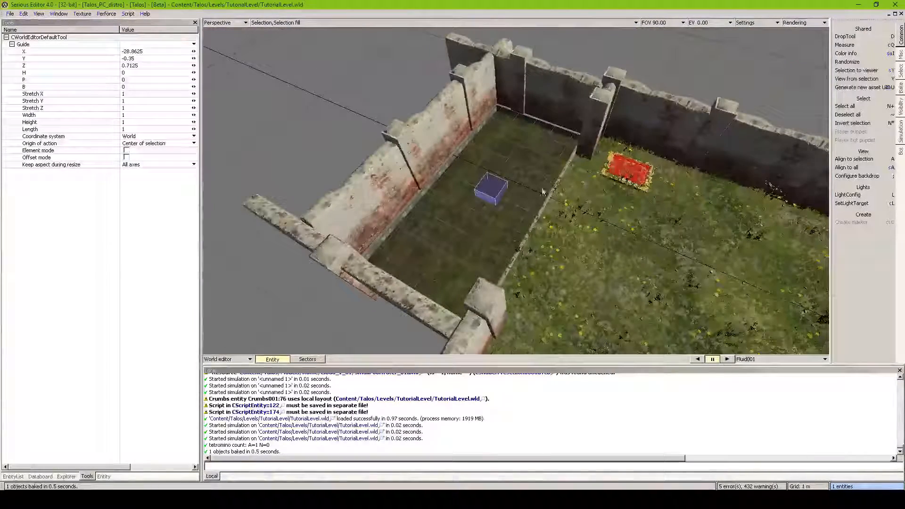
Step: Set the fluid's primitive type to Box and its Size X to 4.611 to span the pool's width
left_click(97, 478)
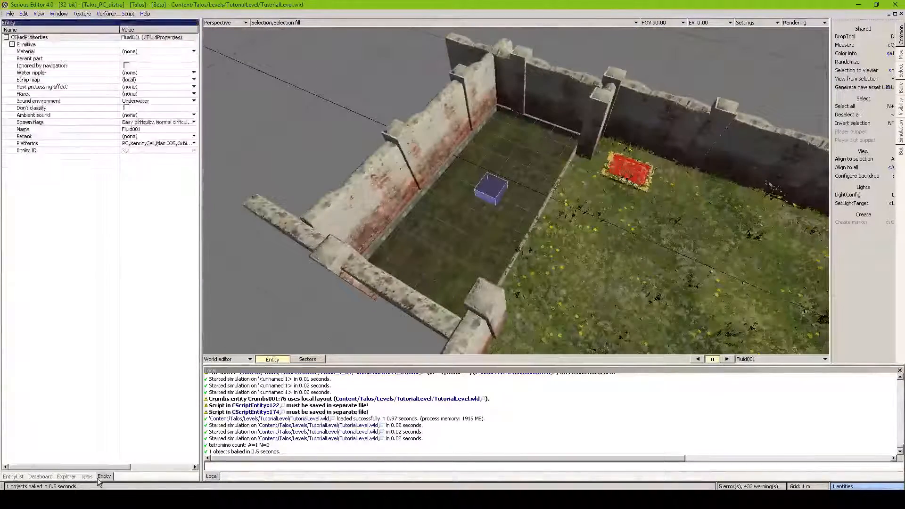
left_click(12, 44)
left_click(131, 53)
left_click(146, 83)
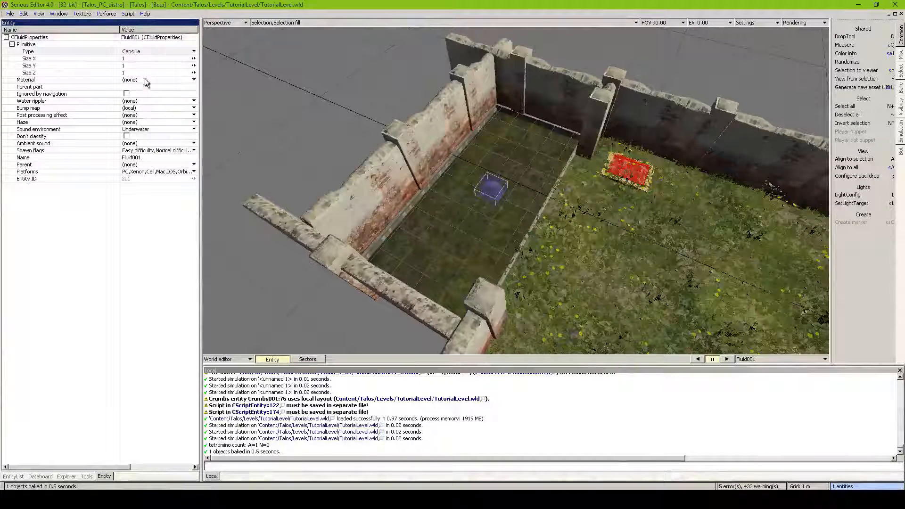
left_click(142, 52)
left_click(141, 59)
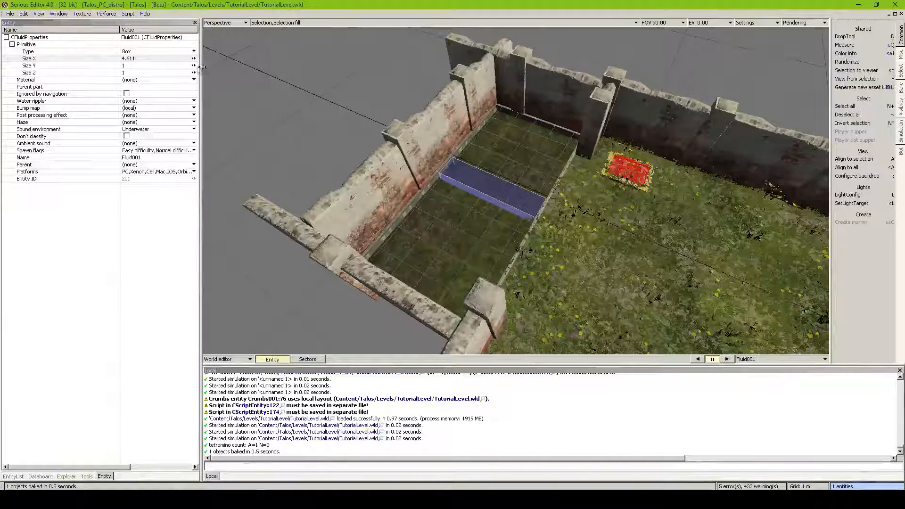
Step: Set the fluid's Size Y to 0.582 and Size Z to 9.412 to fill the pool's length
left_click_drag(193, 66, 194, 52)
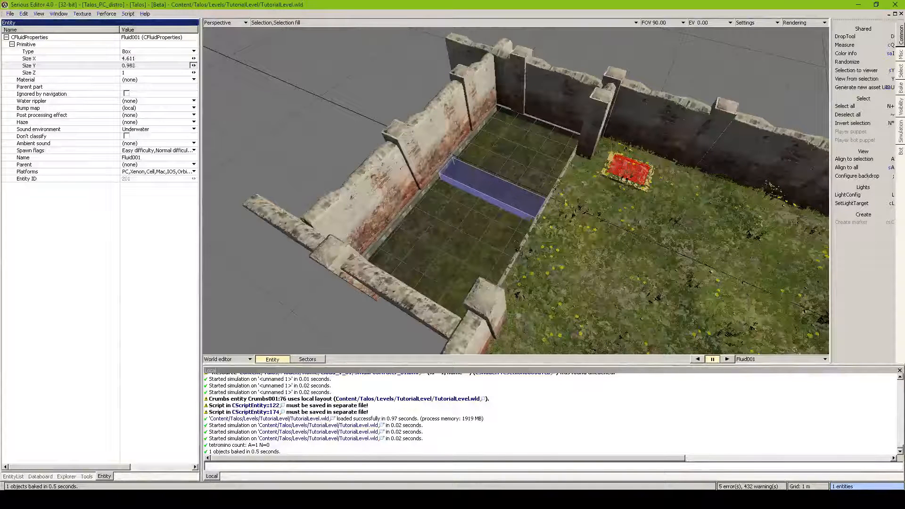
left_click_drag(194, 73, 193, 52)
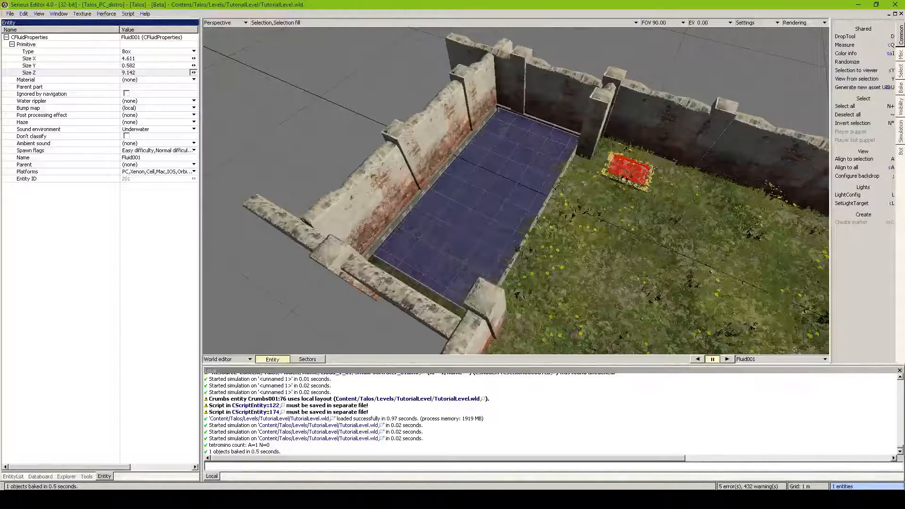
middle_click_drag(507, 178, 401, 178)
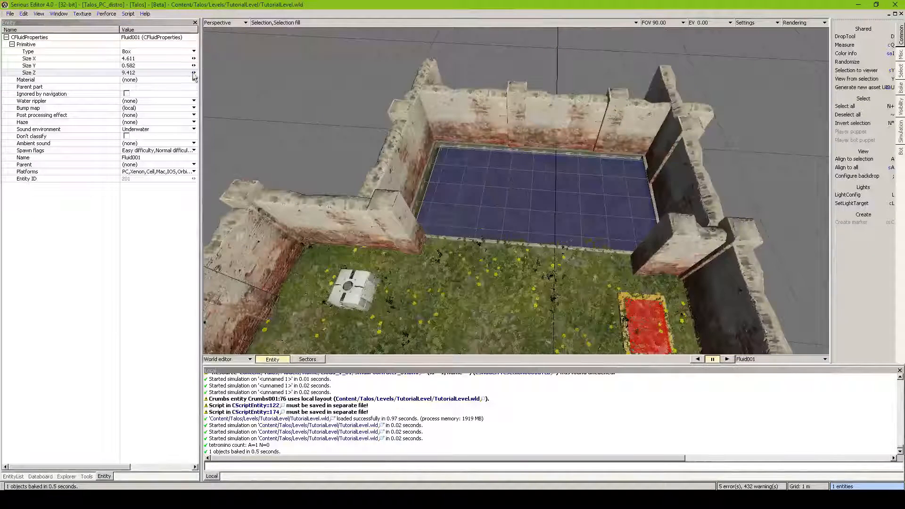
Step: Set the fluid's Size Z to 9.532 and lower its Size Y to 0.382
left_click_drag(193, 73, 193, 72)
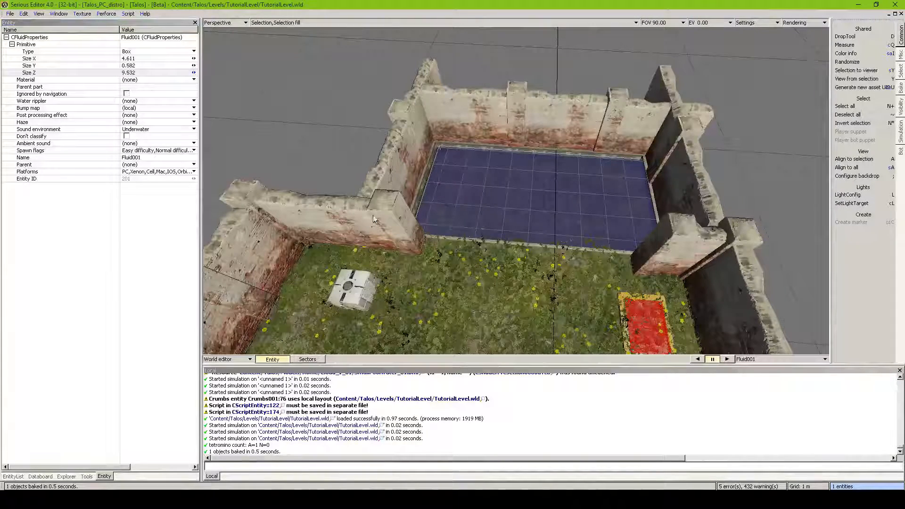
left_click_drag(514, 200, 511, 198, "ctrl")
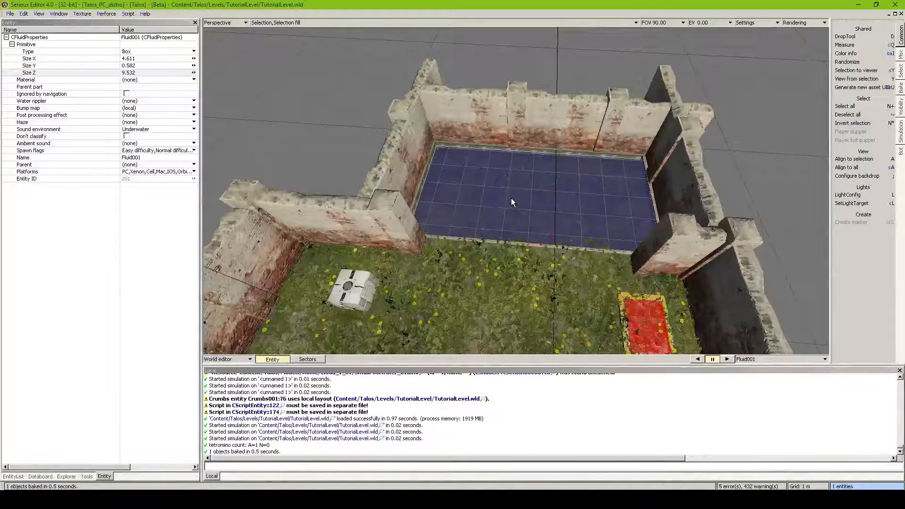
mouse_move(511, 198)
middle_mouse_down()
mouse_move(537, 165)
mouse_move(519, 194)
mouse_move(538, 195)
mouse_move(490, 193)
mouse_move(528, 191)
mouse_move(504, 196)
middle_mouse_up()
left_click_drag(193, 65, 182, 65)
middle_click_drag(389, 156, 363, 221)
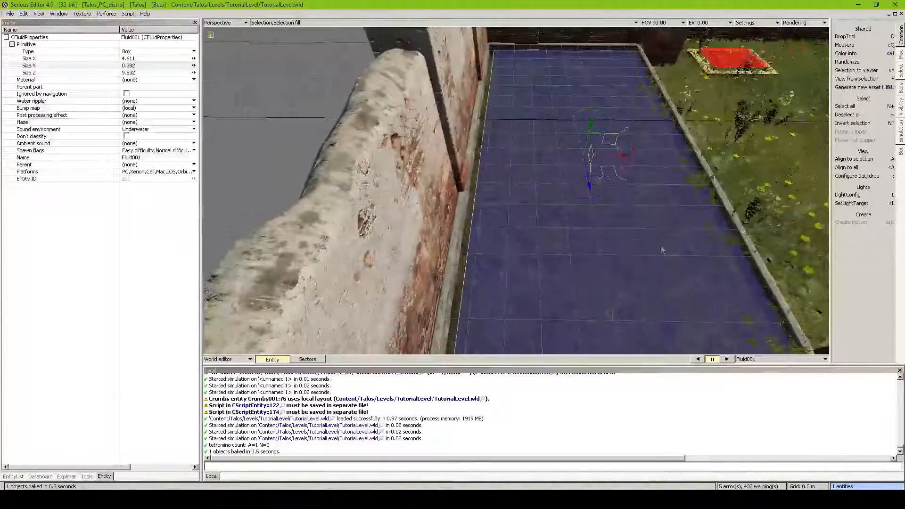
left_click_drag(607, 152, 603, 154)
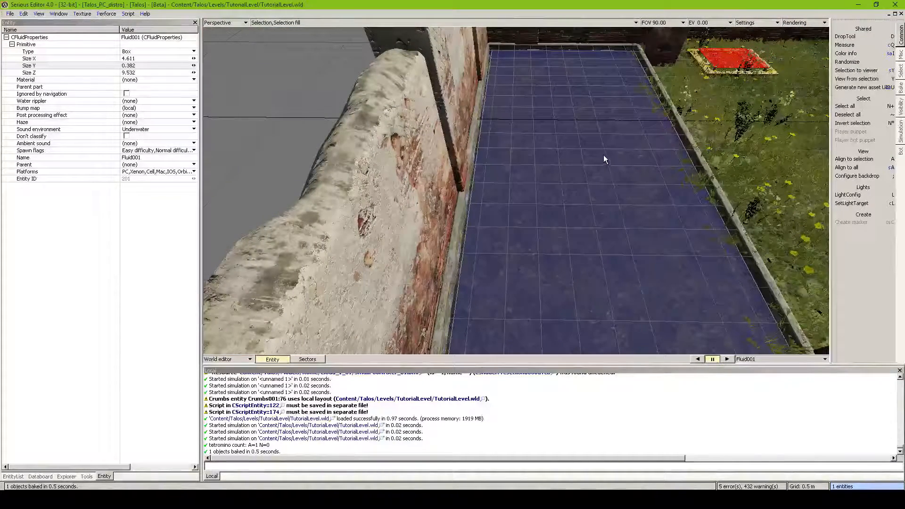
Step: Set the fluid's Size X to 4.701 and Size Z to 9.682 so it reaches the pool's edges
left_click_drag(193, 59, 195, 57)
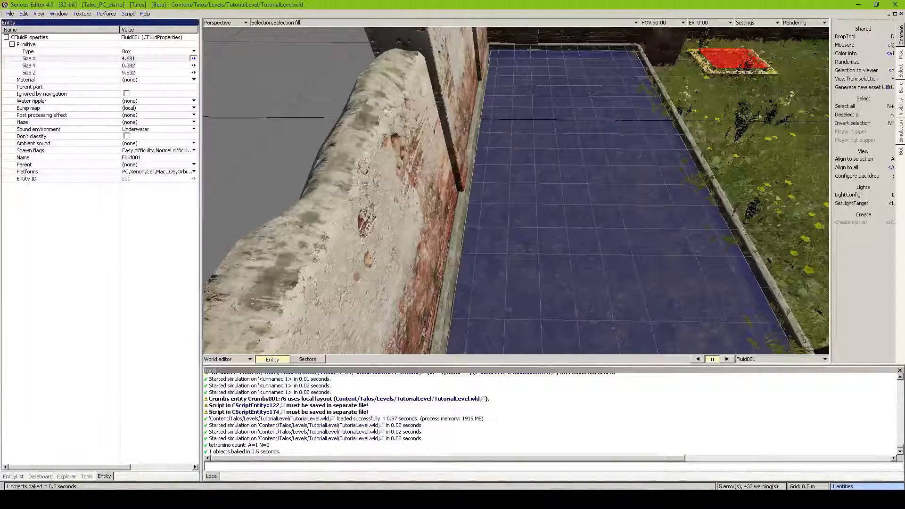
mouse_move(575, 169)
middle_mouse_down()
mouse_move(573, 193)
mouse_move(542, 203)
mouse_move(566, 201)
mouse_move(576, 174)
middle_mouse_up()
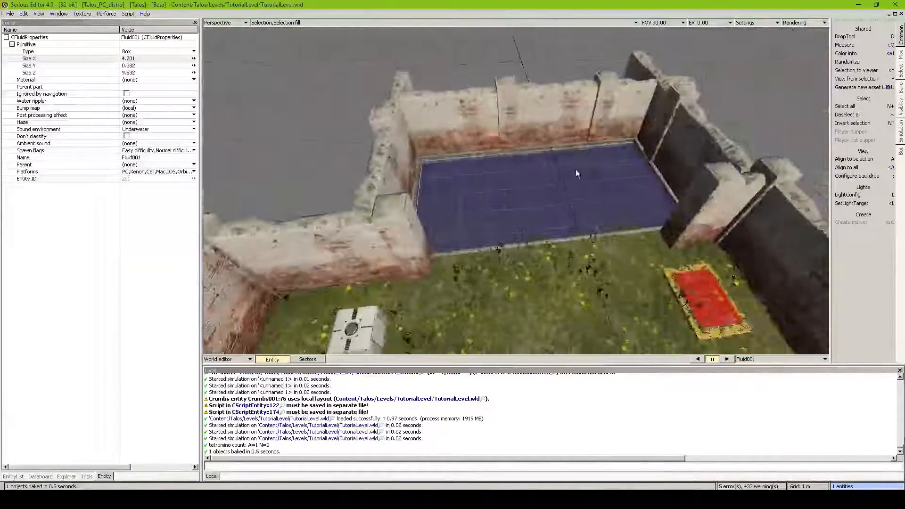
left_click_drag(193, 72, 194, 71)
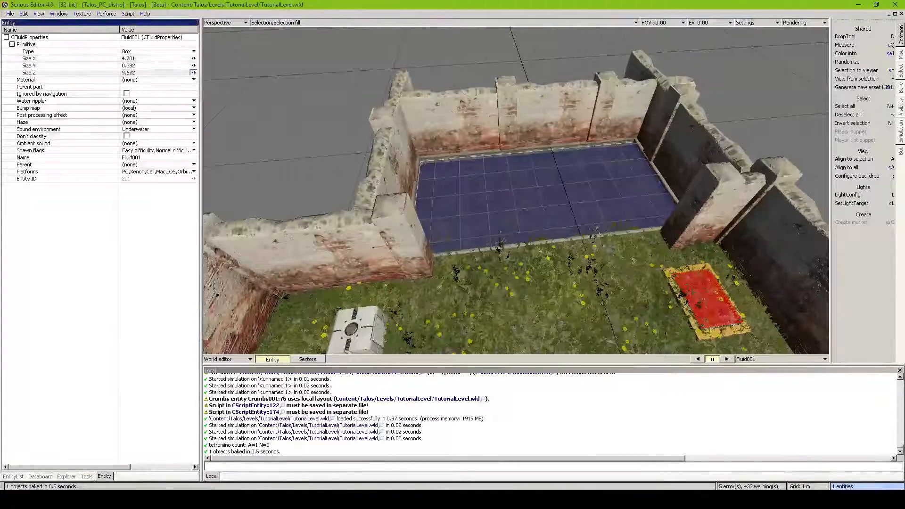
mouse_move(604, 201)
middle_mouse_down()
mouse_move(598, 222)
mouse_move(606, 191)
mouse_move(608, 200)
mouse_move(549, 200)
mouse_move(604, 201)
middle_mouse_up()
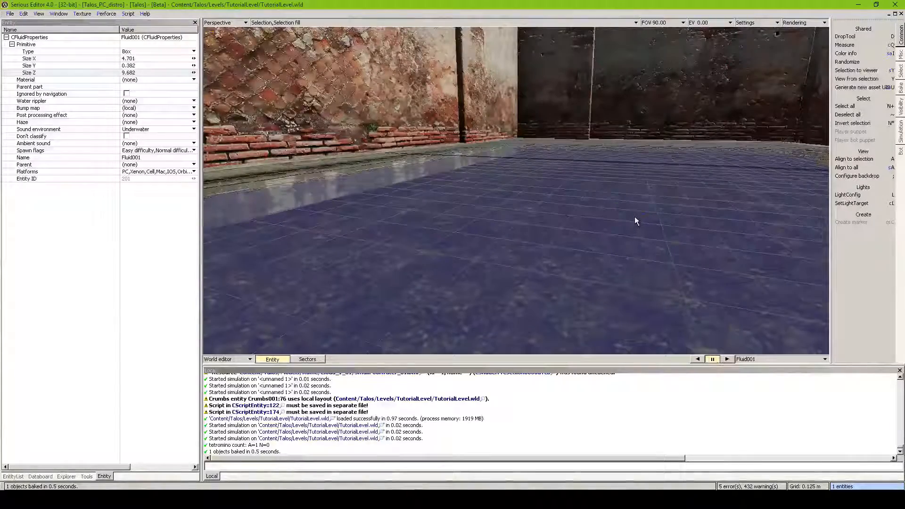
Step: Play-test the level by walking the robot through the pool, and return to the editor
mouse_move(635, 214)
middle_mouse_down()
mouse_move(597, 224)
mouse_move(635, 213)
middle_mouse_up()
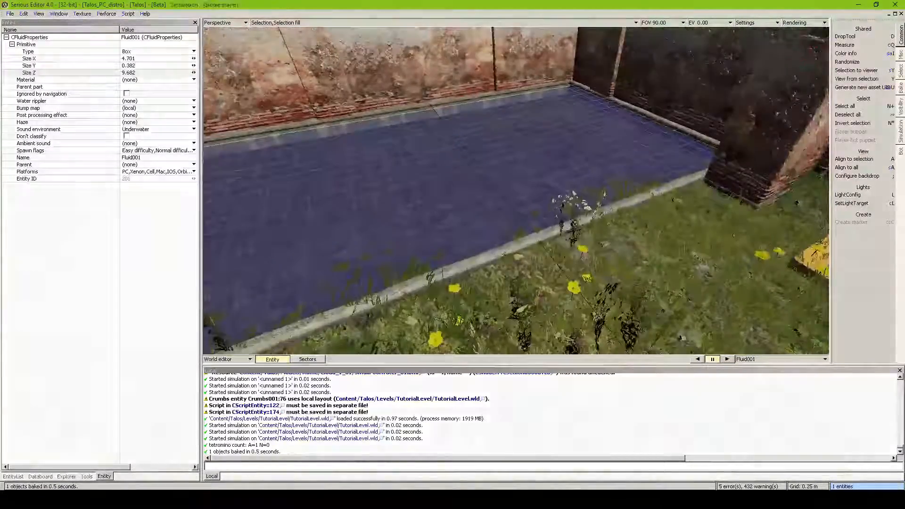
key("ctrl+shift+x")
key("h")
key("w")
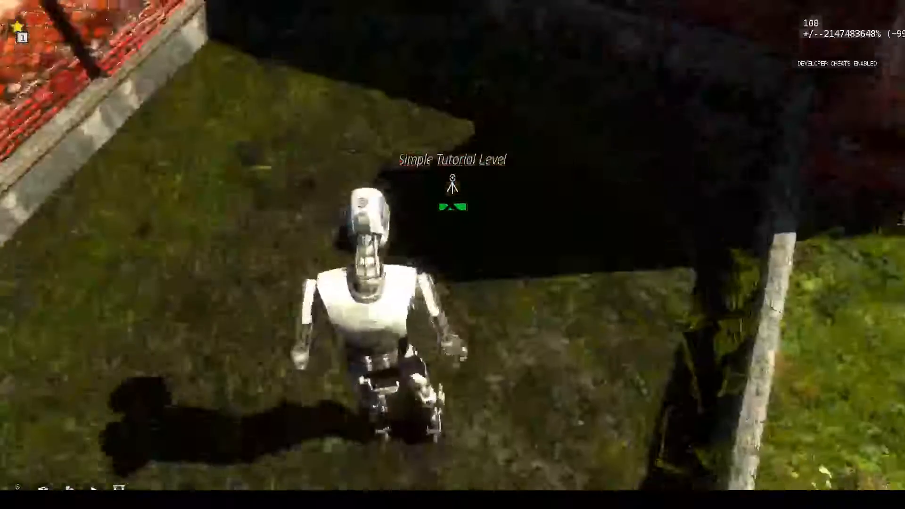
key("w")
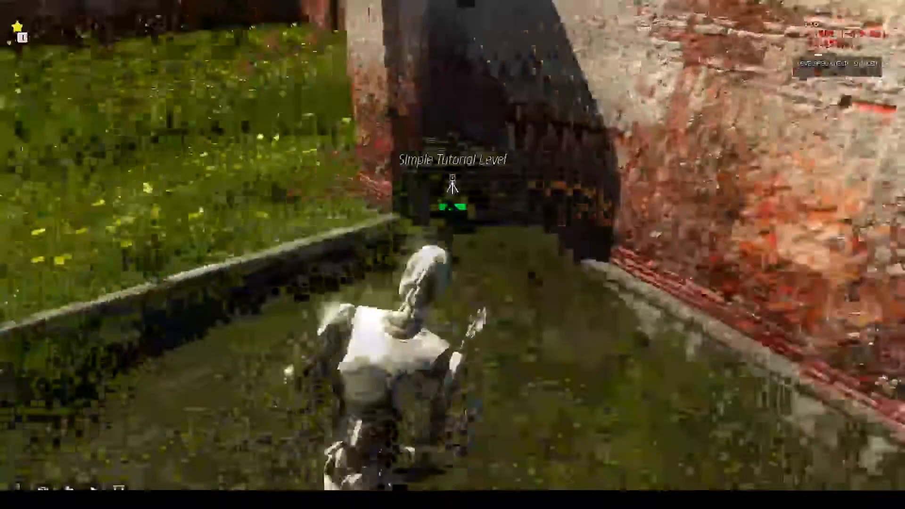
key("w")
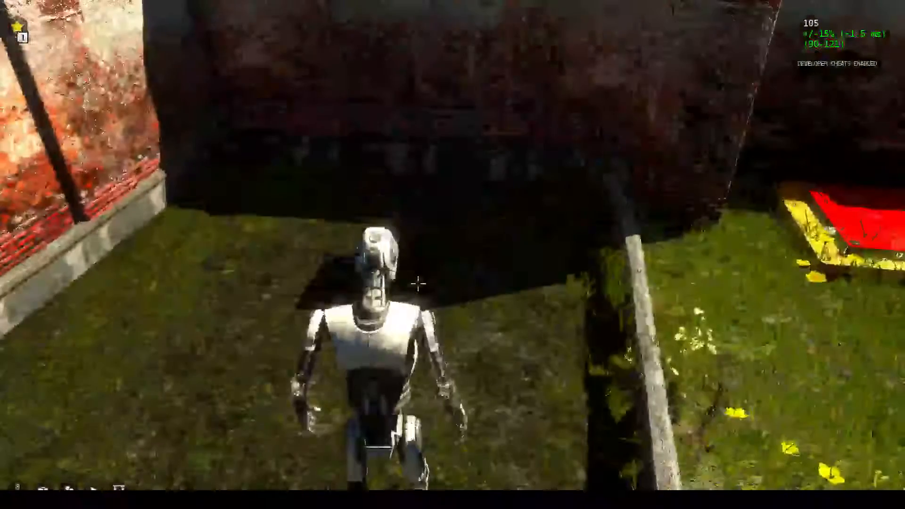
key("s")
key("grave")
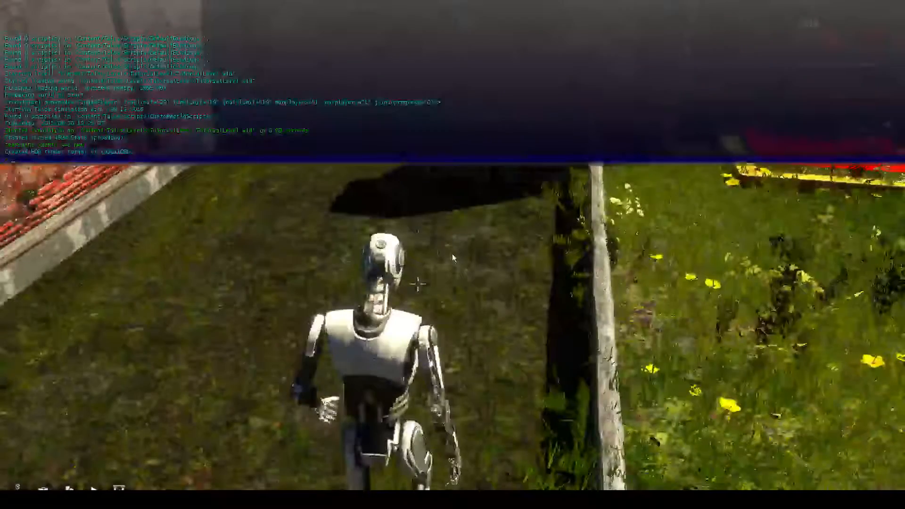
key("grave")
key("Escape")
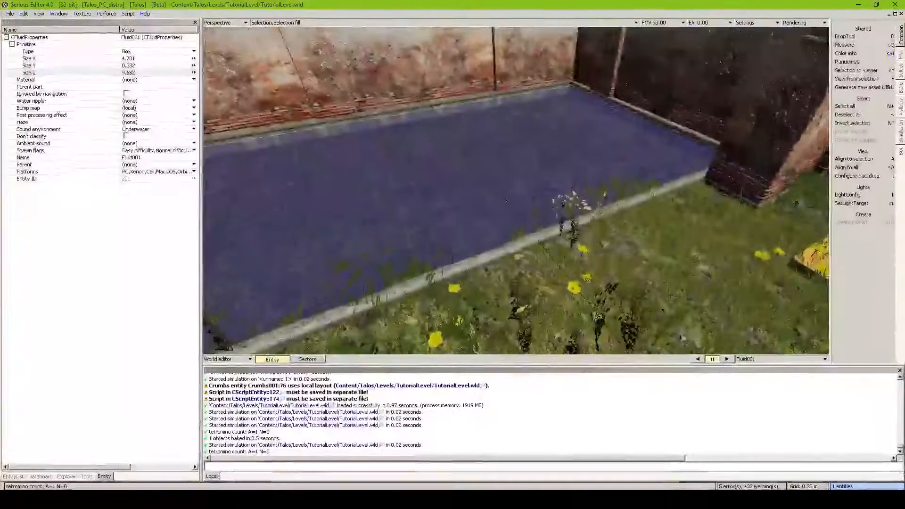
Step: Place a new simple model entity in the middle of the pool
middle_click_drag(451, 254, 472, 257)
left_click(13, 44)
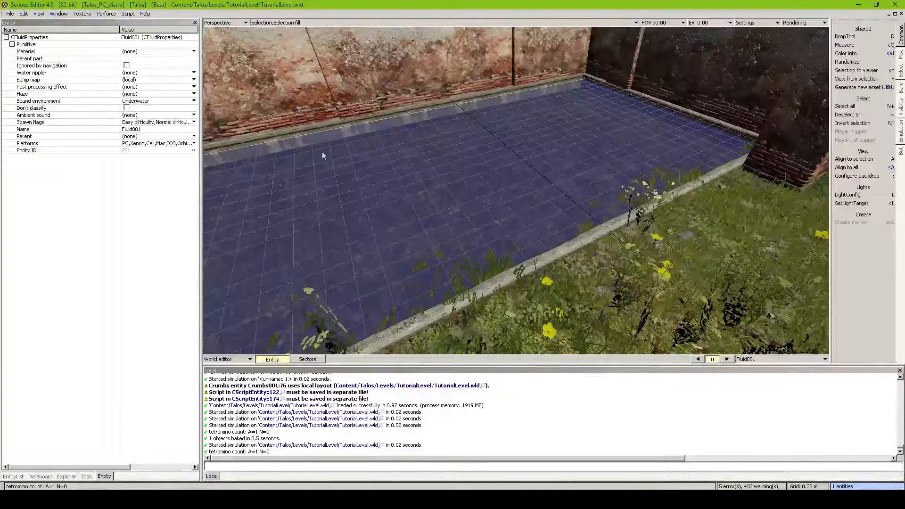
mouse_move(371, 150)
middle_mouse_down()
mouse_move(372, 124)
mouse_move(371, 150)
middle_mouse_up()
left_click(440, 109)
mouse_move(440, 110)
middle_mouse_down()
mouse_move(453, 124)
mouse_move(441, 110)
middle_mouse_up()
left_click(512, 216)
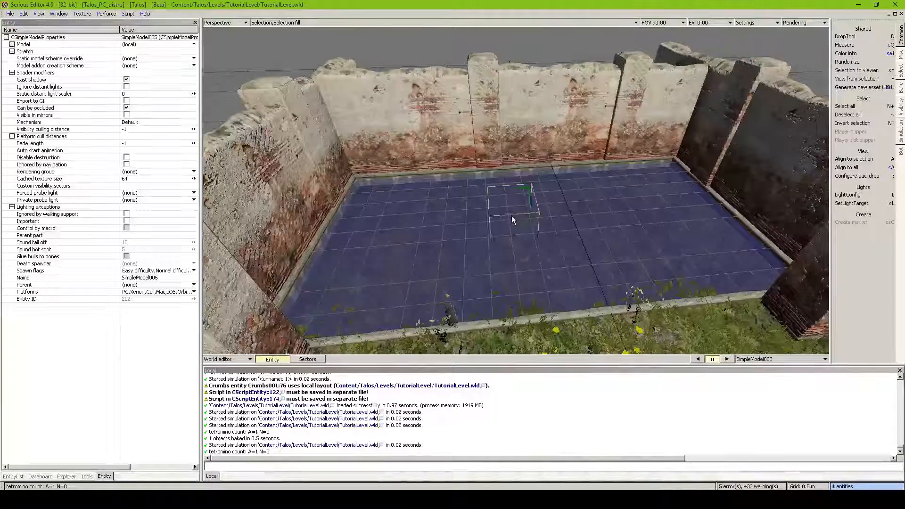
Step: Browse the Content/Talos/Models folders and assign SmallPoolWater_01.mdl as the new entity's model
left_click(135, 46)
left_click(135, 65)
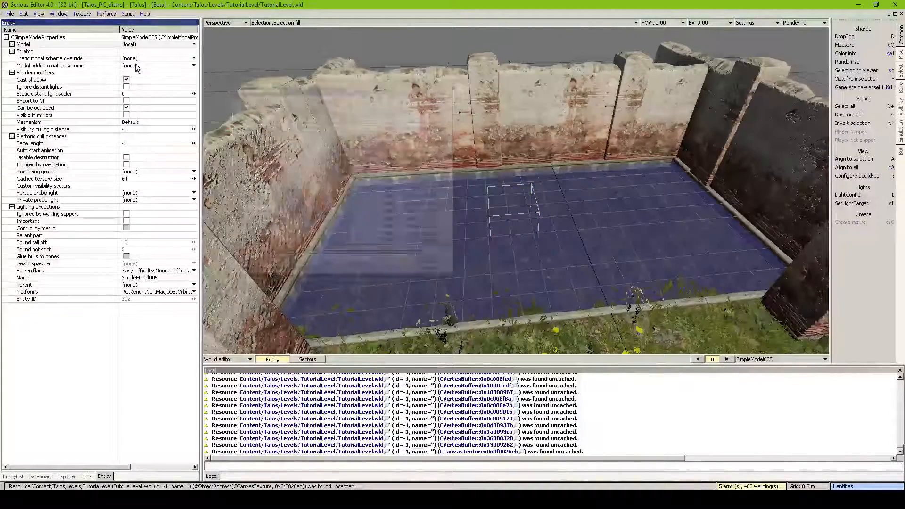
scroll(311, 138, "up", 10)
double_click(256, 128)
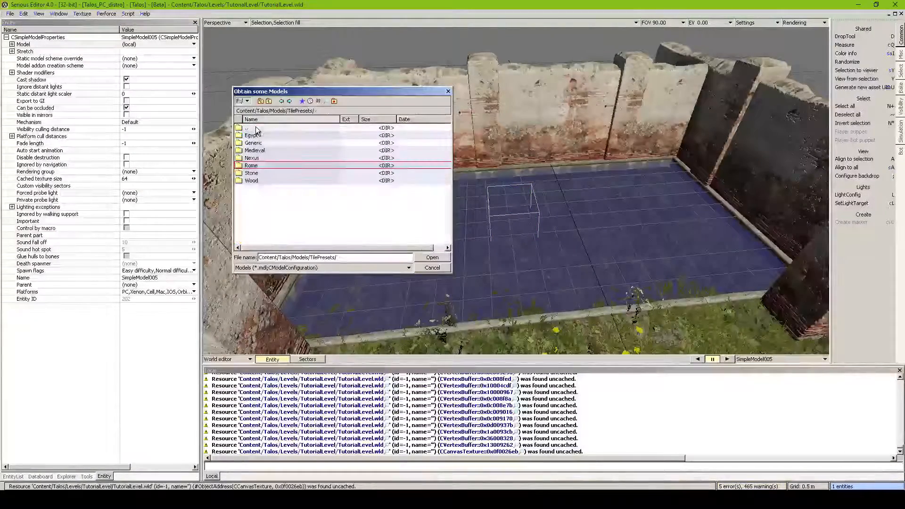
double_click(256, 128)
scroll(264, 175, "up", 3)
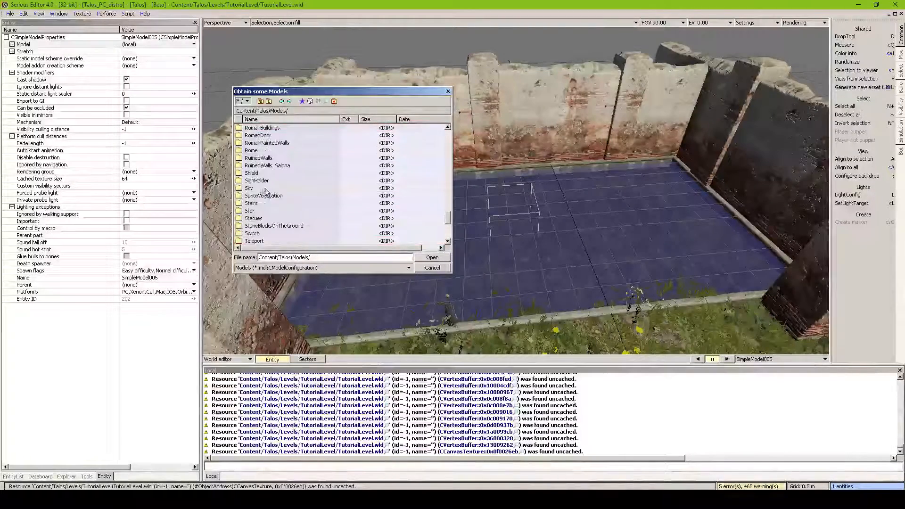
double_click(254, 188)
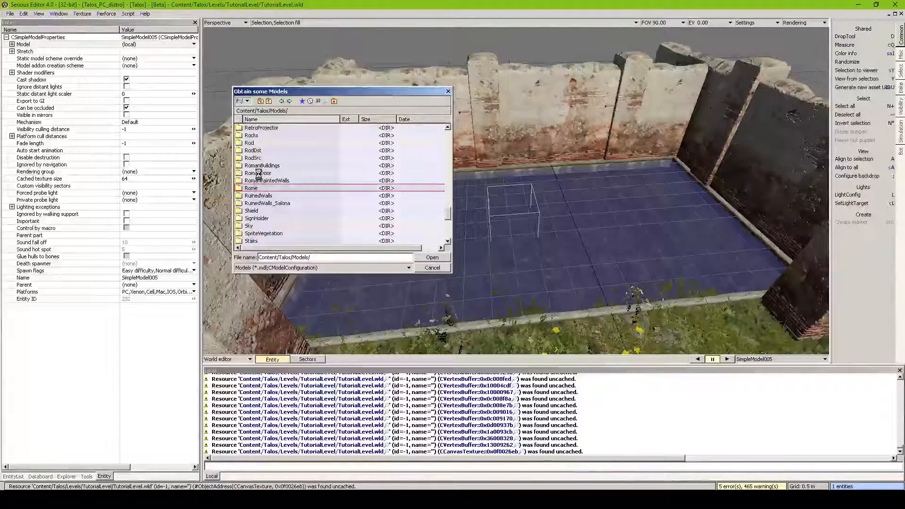
double_click(265, 151)
double_click(270, 135)
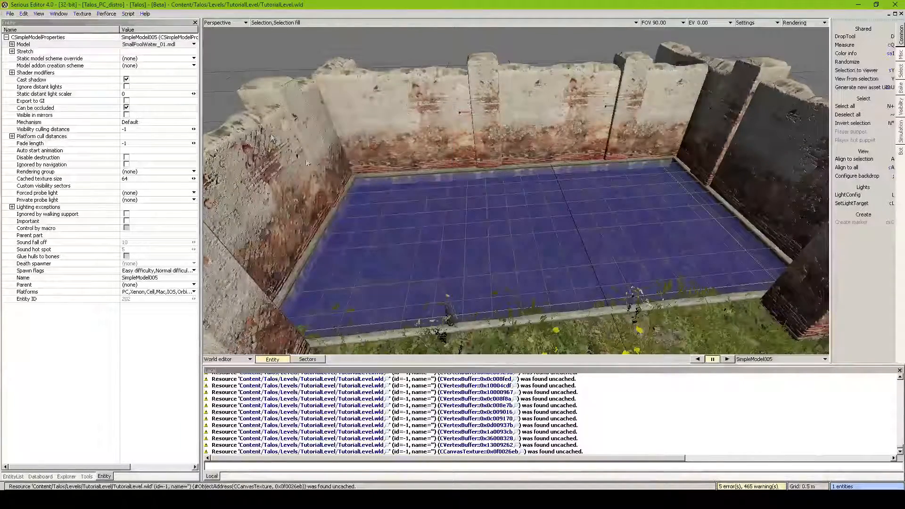
Step: Move the water model out of the pool onto the grass and inspect its surface
middle_click_drag(425, 189, 527, 235)
scroll(527, 235, "down", 3)
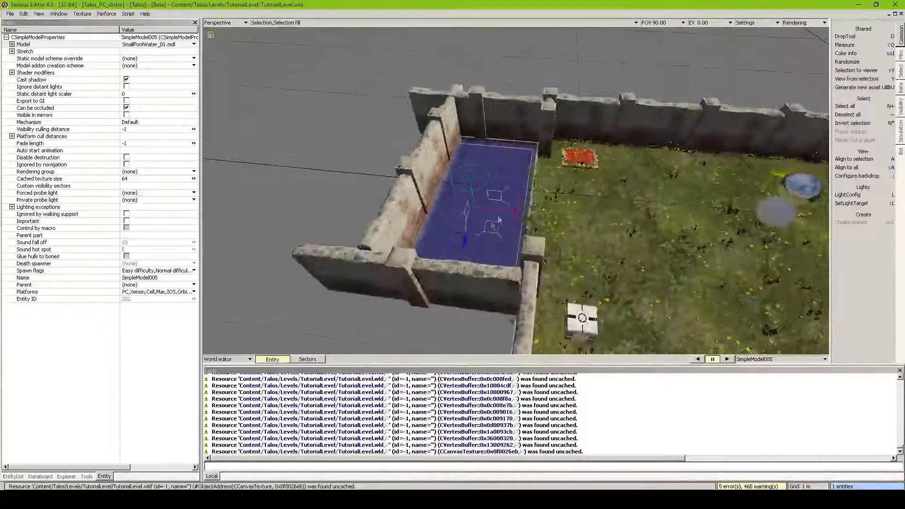
left_click_drag(656, 197, 661, 190)
middle_click_drag(648, 191, 659, 208)
scroll(712, 202, "up", 3)
scroll(516, 190, "up", 3)
scroll(516, 191, "down", 5)
middle_click_drag(589, 198, 596, 125)
middle_click_drag(516, 191, 523, 282)
middle_click_drag(693, 208, 651, 192)
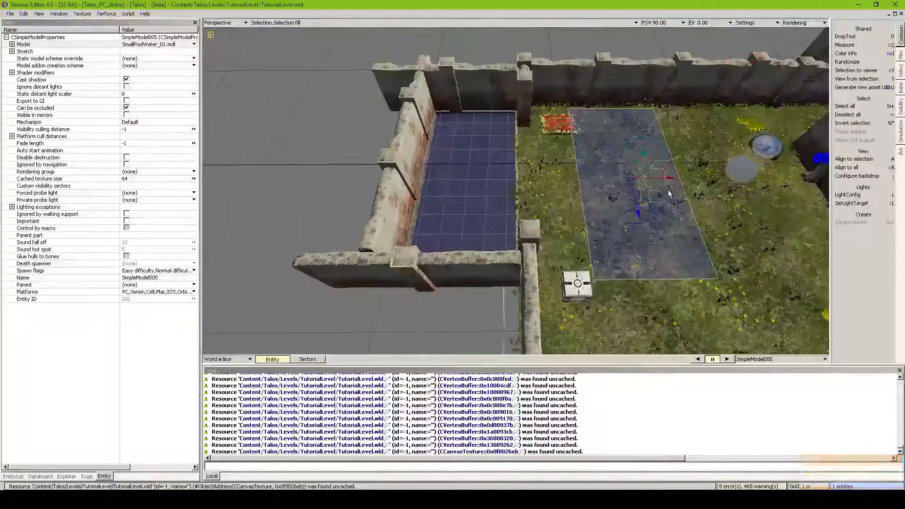
Step: Move the water model back over the pool, lower it to just below the rim, and check its height against the fluid
left_click_drag(660, 188, 499, 177)
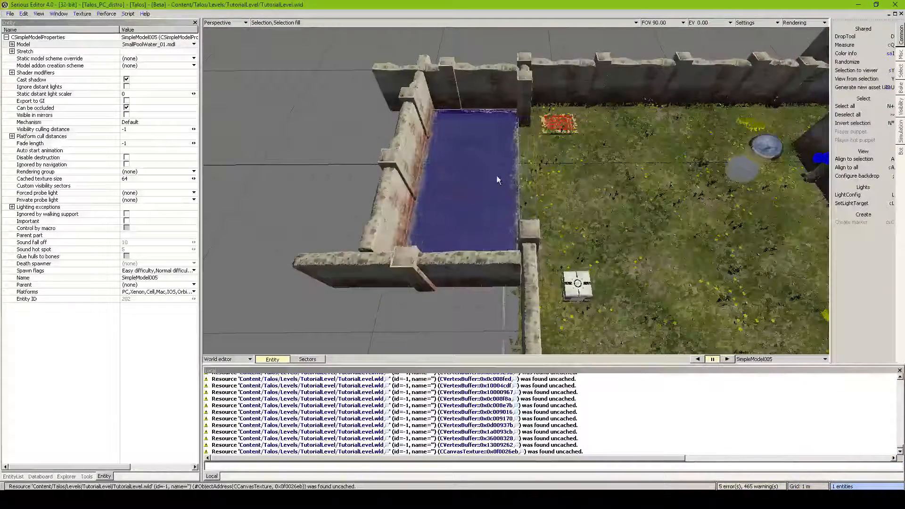
mouse_move(497, 175)
middle_mouse_down()
mouse_move(472, 165)
mouse_move(523, 193)
mouse_move(490, 175)
mouse_move(493, 163)
middle_mouse_up()
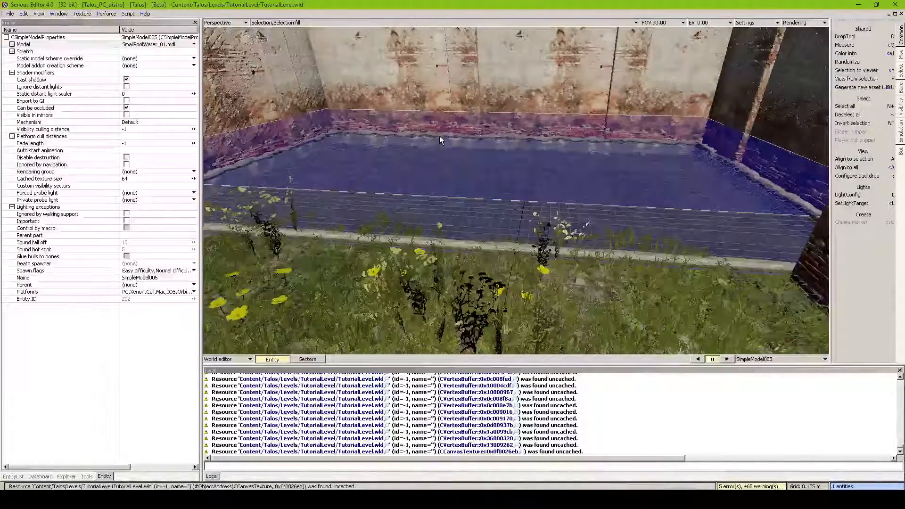
left_click_drag(474, 118, 478, 143)
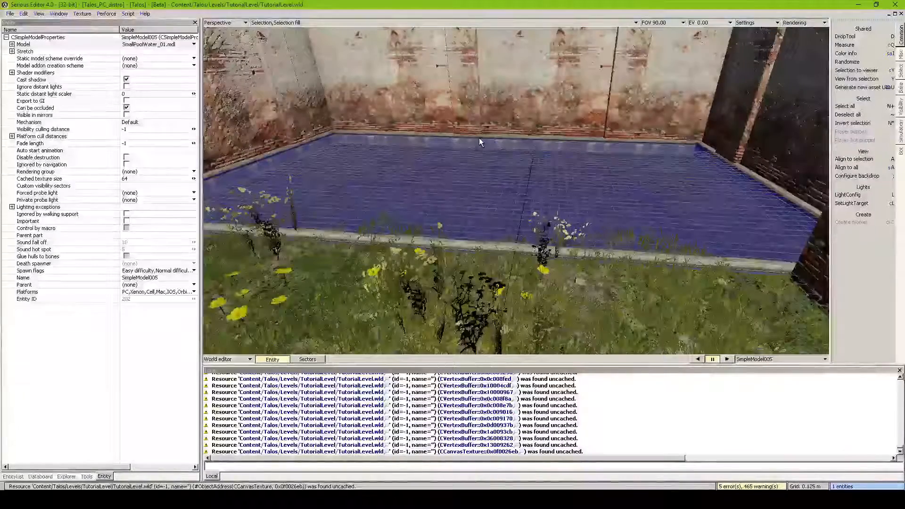
right_click_drag(479, 138, 488, 173)
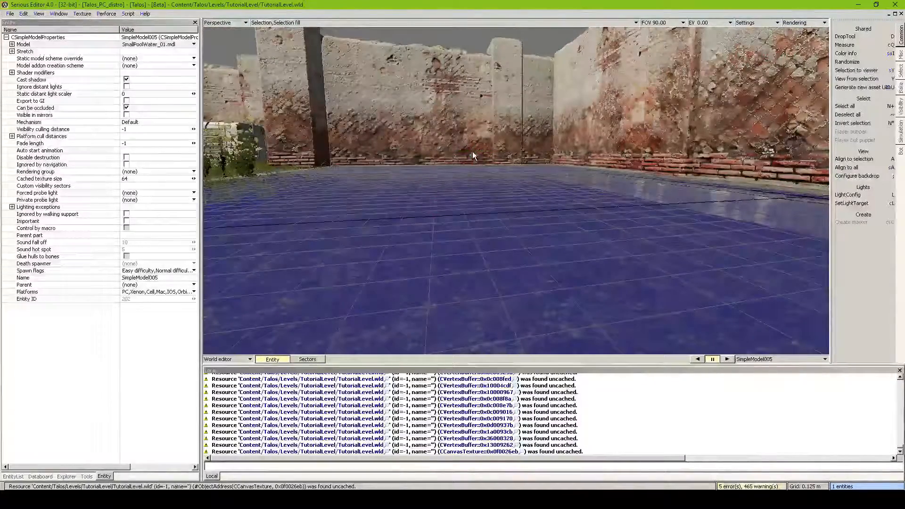
mouse_move(472, 151)
right_mouse_down()
mouse_move(518, 158)
mouse_move(504, 149)
mouse_move(434, 155)
mouse_move(473, 151)
right_mouse_up()
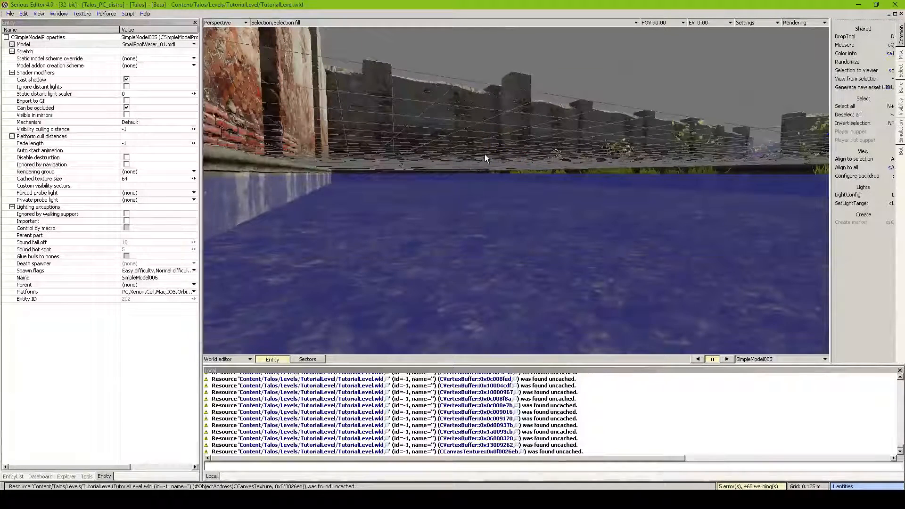
Step: Play-test the level again, walk the robot through the pool with the water model, and return to the editor
middle_click(485, 152)
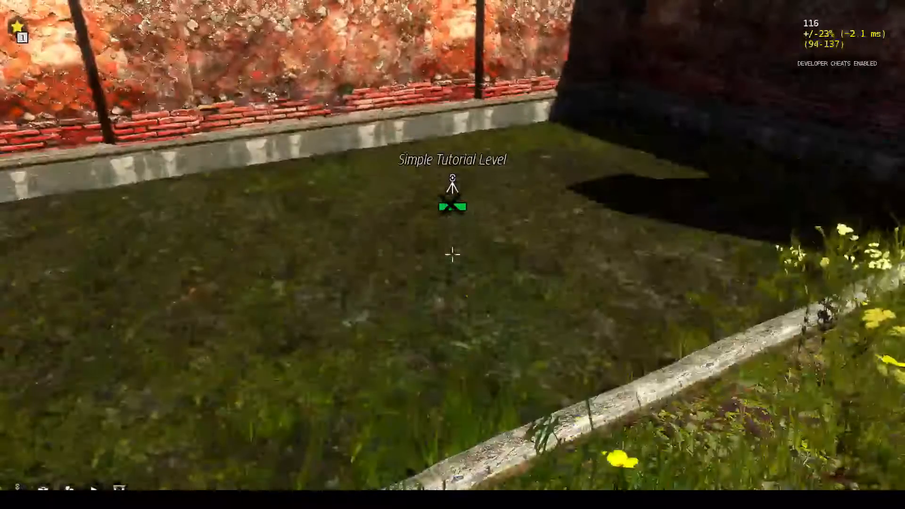
key("w")
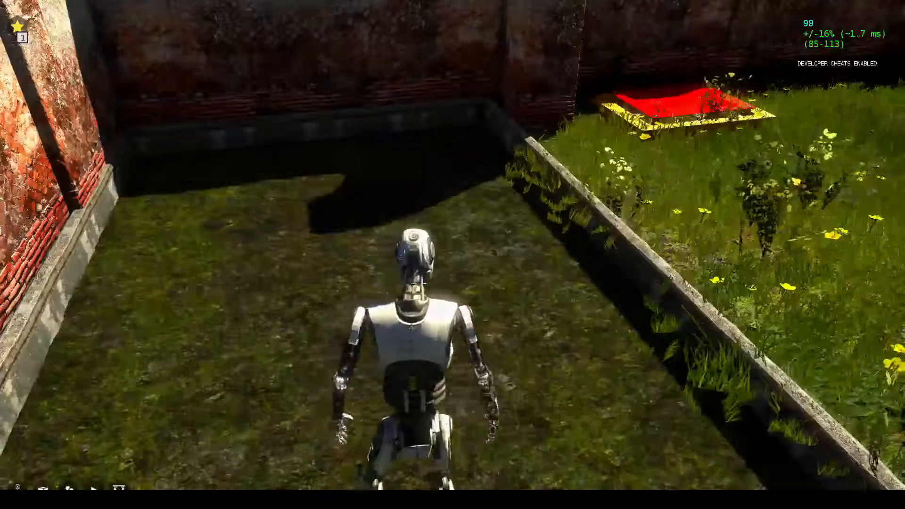
key("Escape")
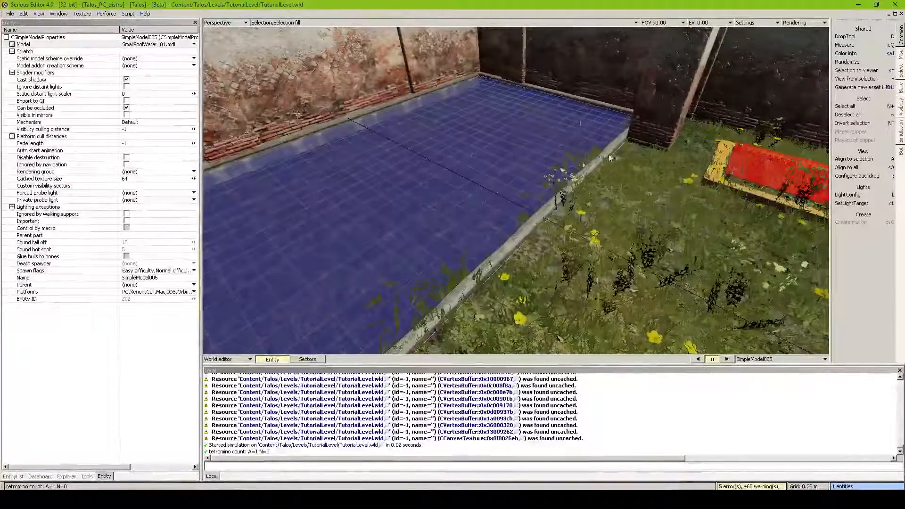
Step: Add a constant shader modifier to the pool water model with "reflection color" as its destination
left_click(12, 73)
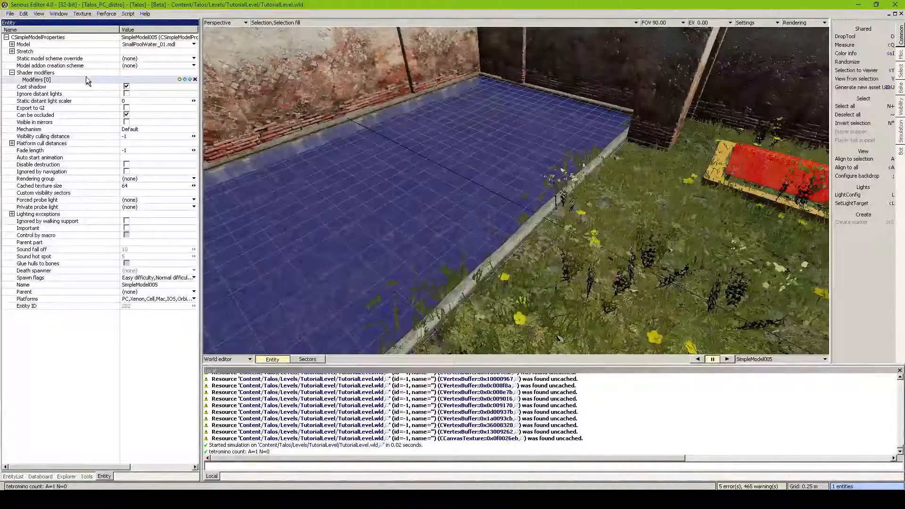
left_click(179, 79)
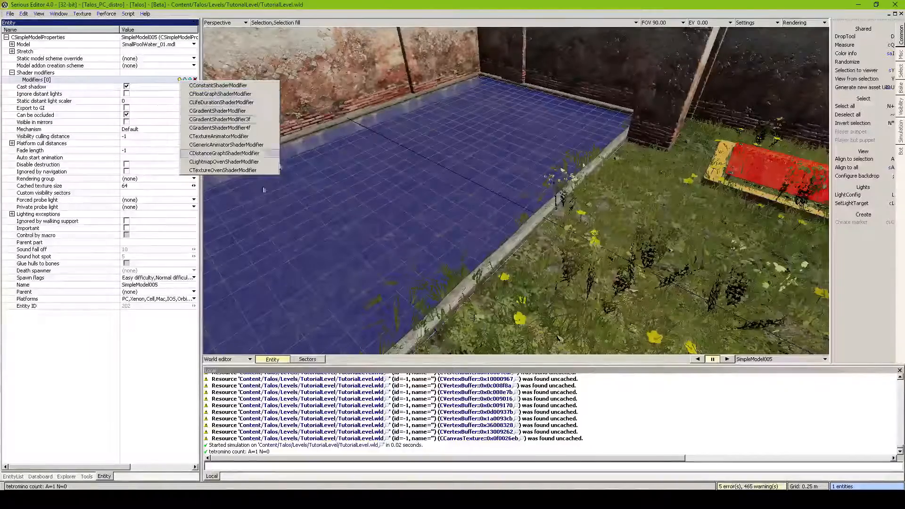
left_click(246, 86)
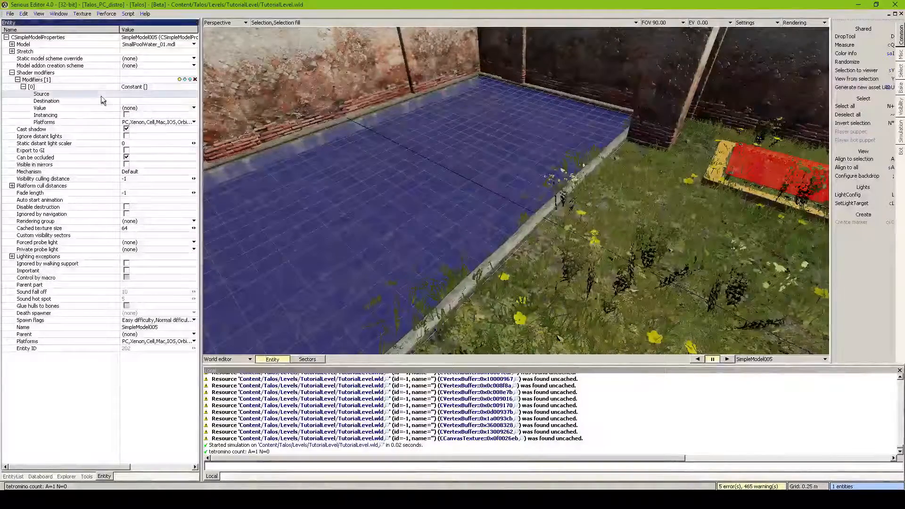
left_click(132, 101)
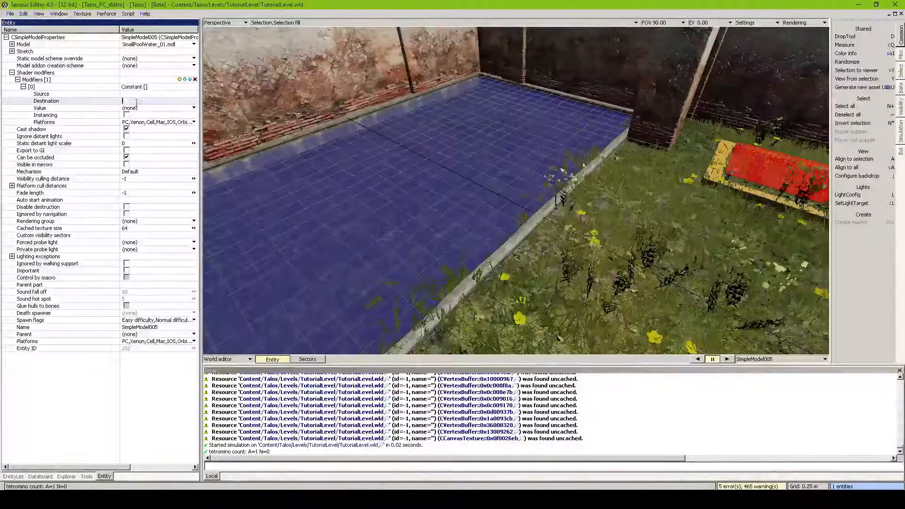
type("refel")
type("ction color")
key("Return")
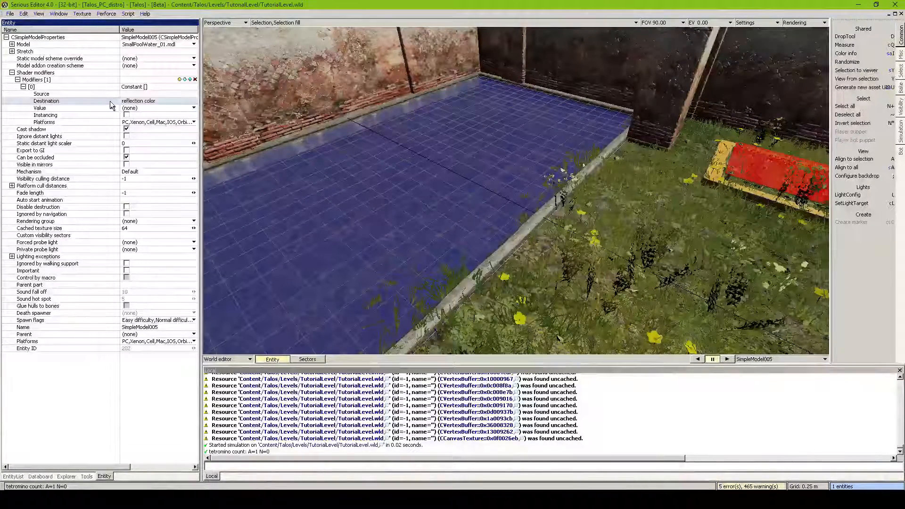
Step: Give the reflection color modifier a new CShaderArgValCOLOR value and expand it
left_click(193, 108)
mouse_move(191, 118)
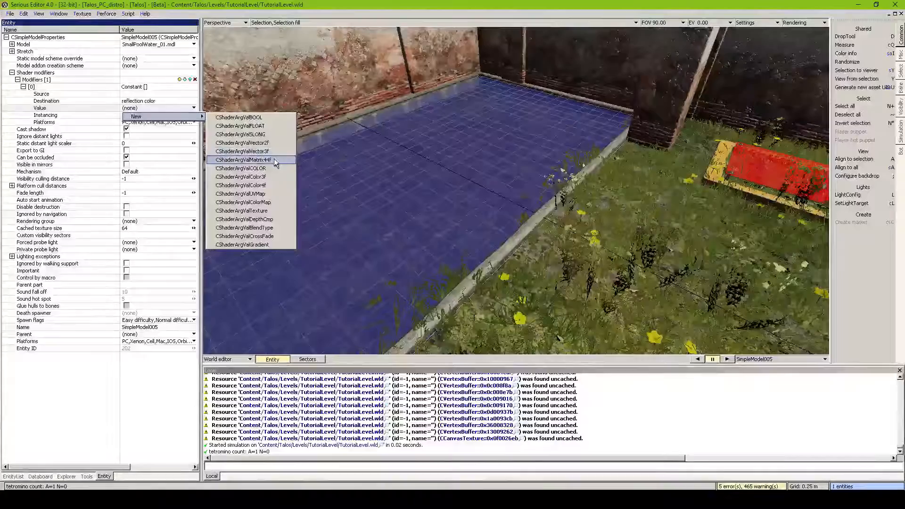
left_click(253, 168)
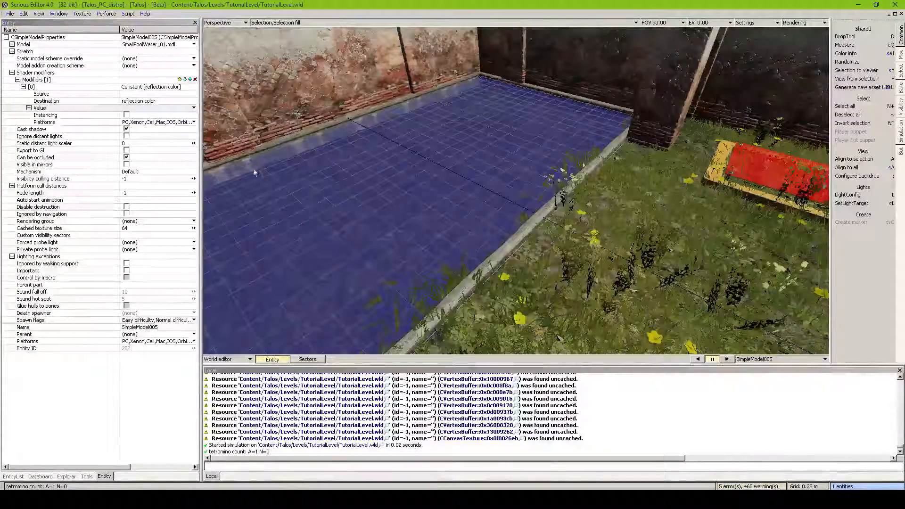
left_click(29, 108)
Step: Set the reflection color to a light blue with red 190 and green 225
left_click(172, 115)
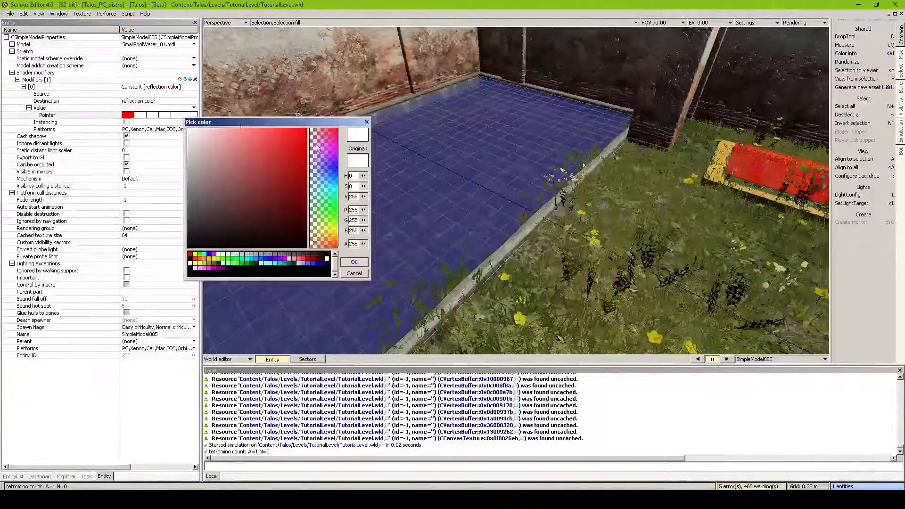
left_click_drag(309, 126, 277, 123)
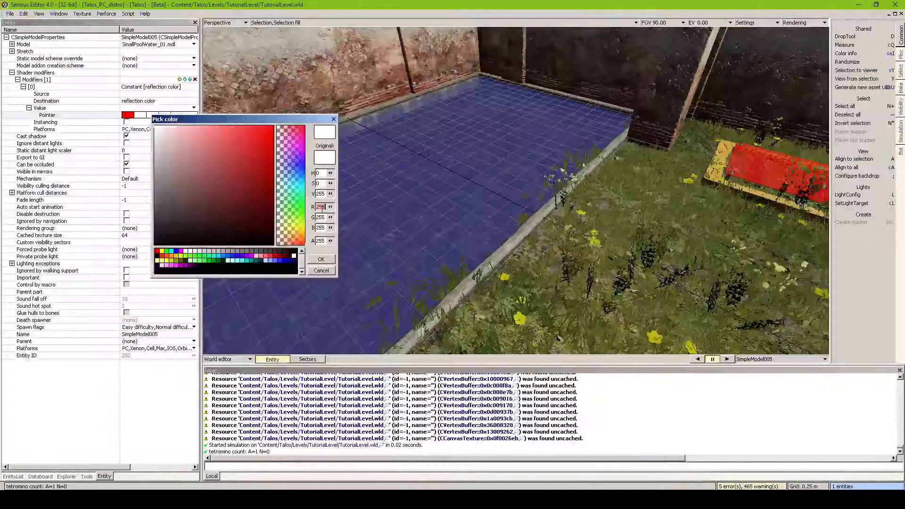
type("190")
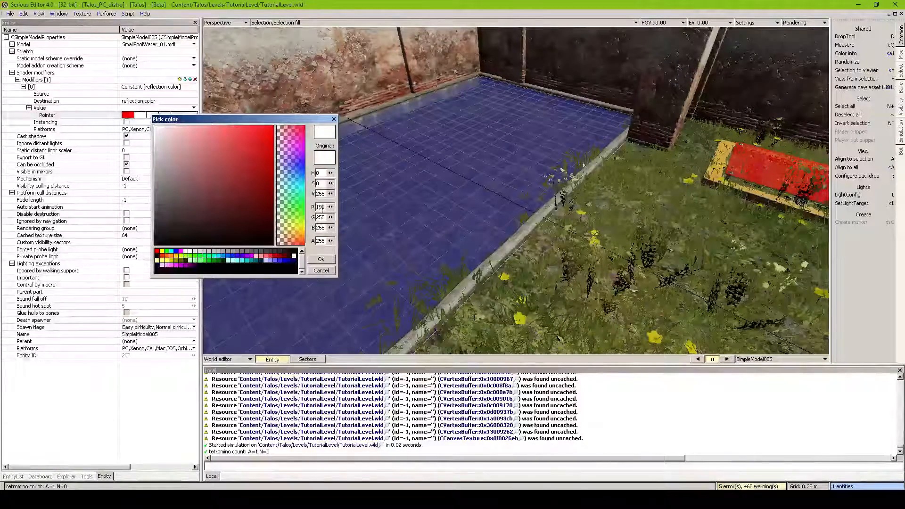
left_click(321, 217)
type("225")
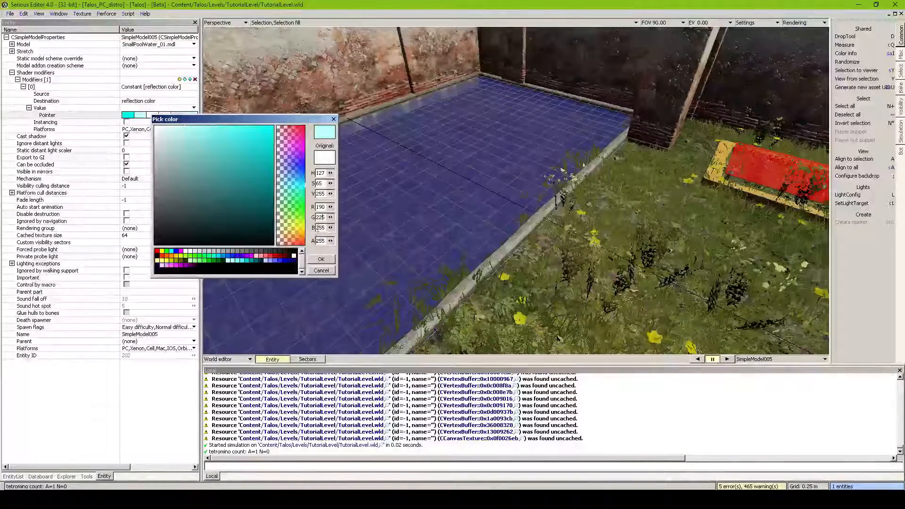
left_click(321, 257)
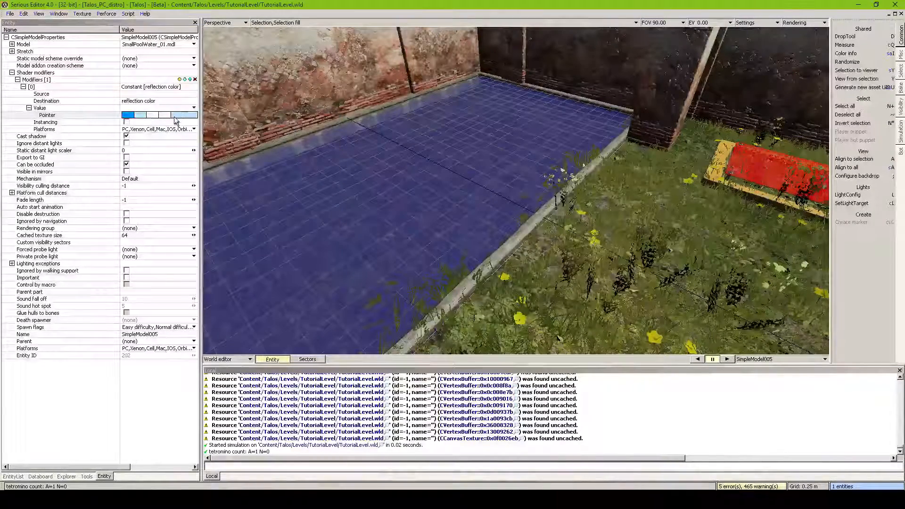
mouse_move(175, 120)
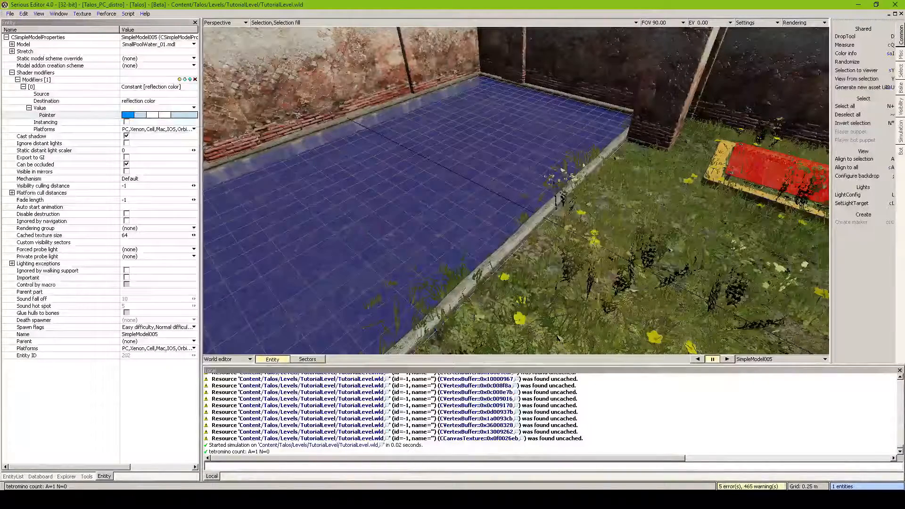
Step: Add a second constant shader modifier with "refraction color" as its destination
left_click(23, 87)
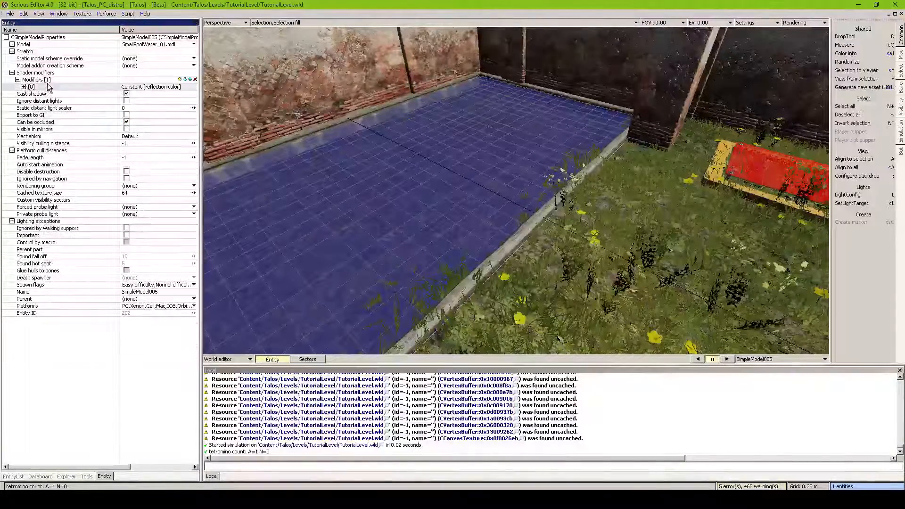
left_click(179, 80)
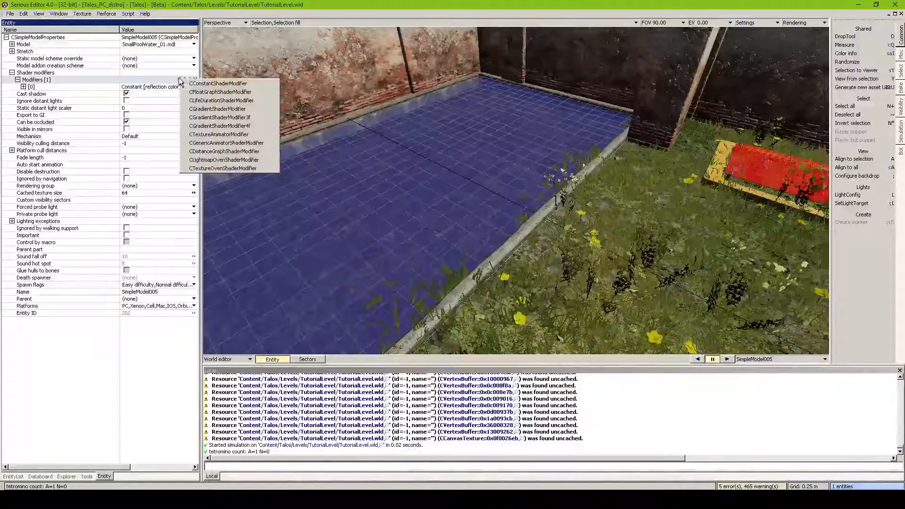
left_click(214, 84)
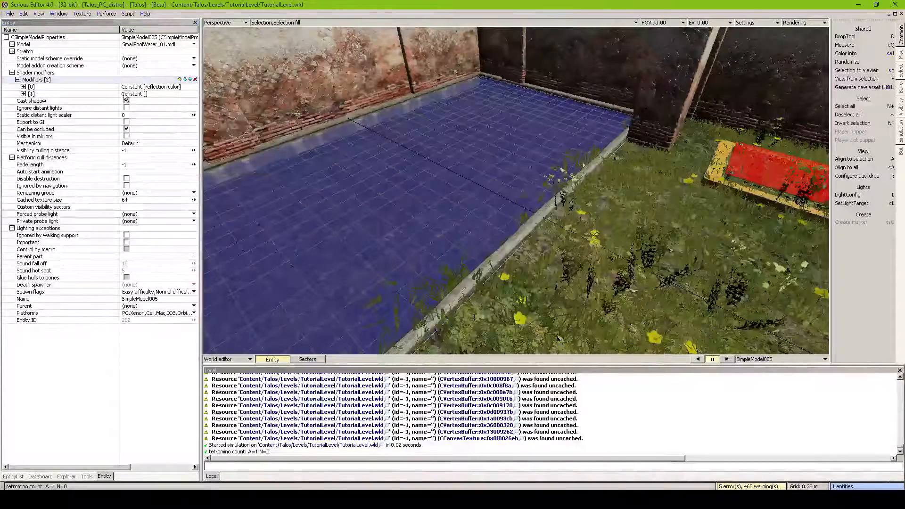
left_click(23, 94)
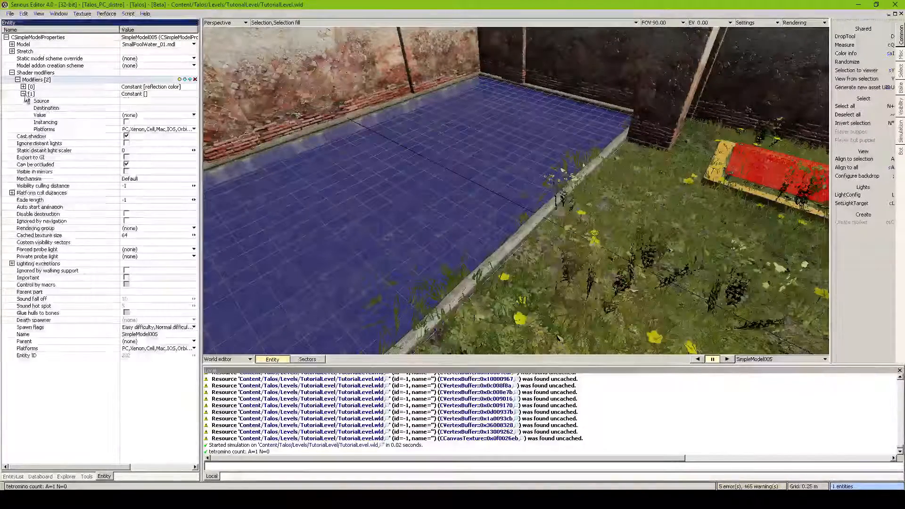
left_click(139, 108)
type("refraction")
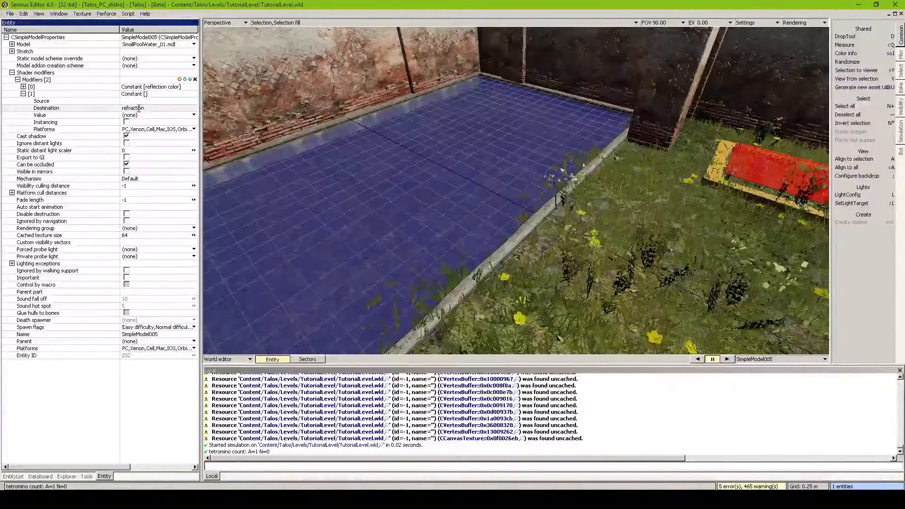
type(" color")
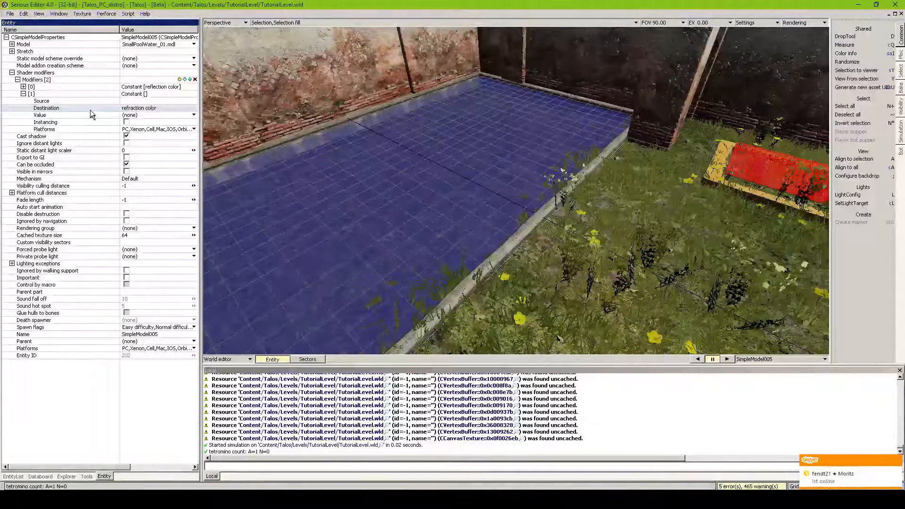
Step: Give the refraction color modifier a new CShaderArgValCOLOR value and expand it
left_click(139, 118)
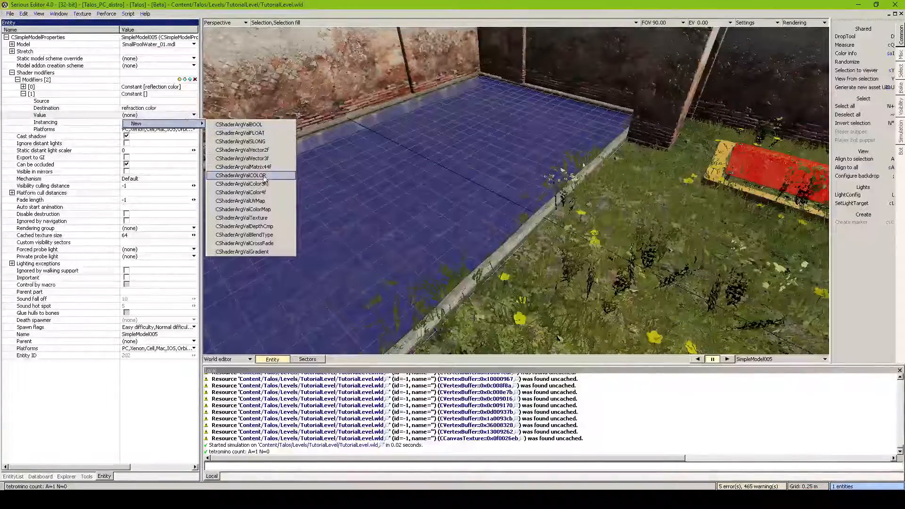
left_click(261, 176)
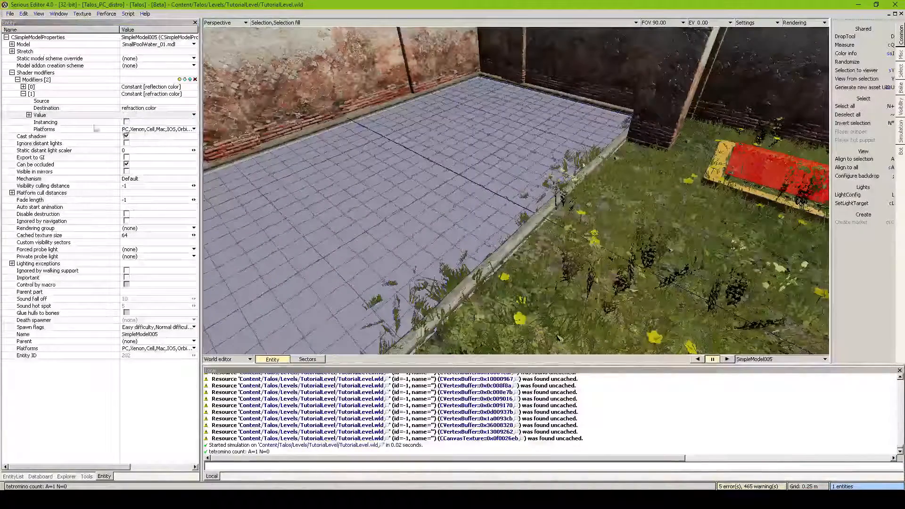
left_click(29, 115)
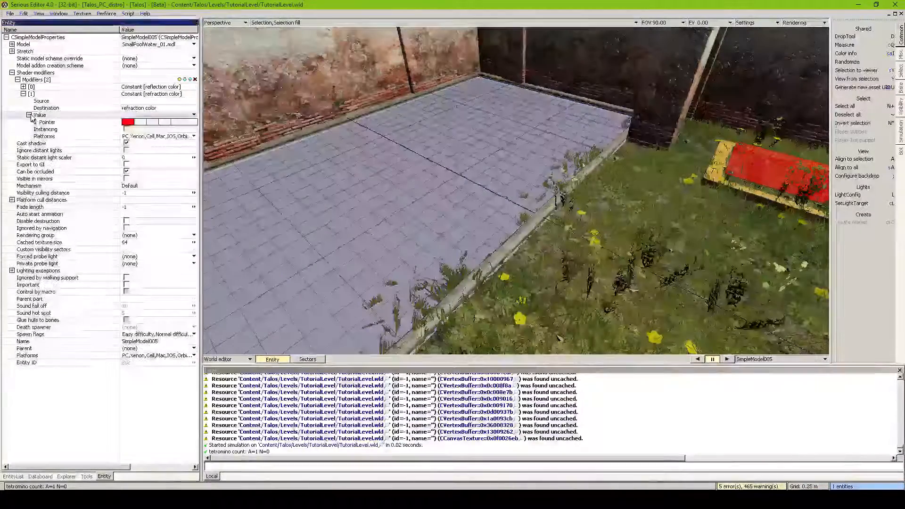
Step: Set the refraction color to red 39, green 55, blue 45 and alpha 54
left_click(178, 123)
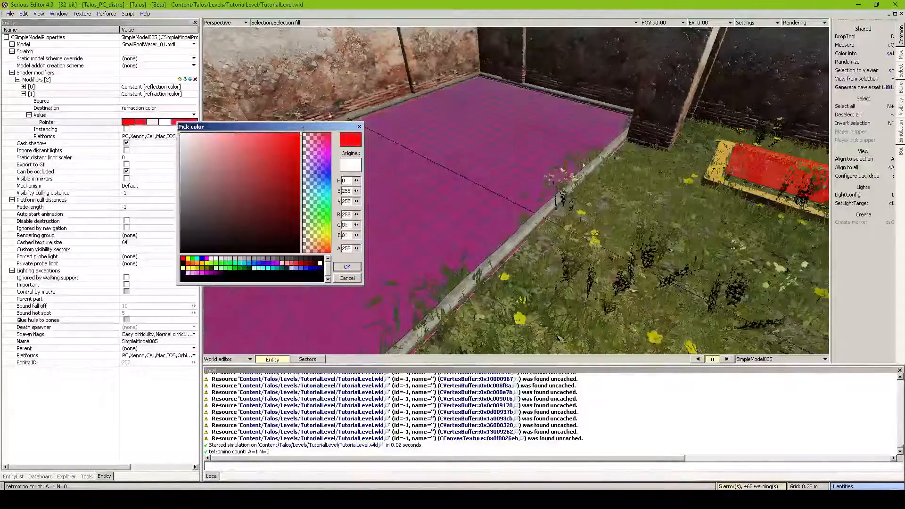
left_click(328, 115)
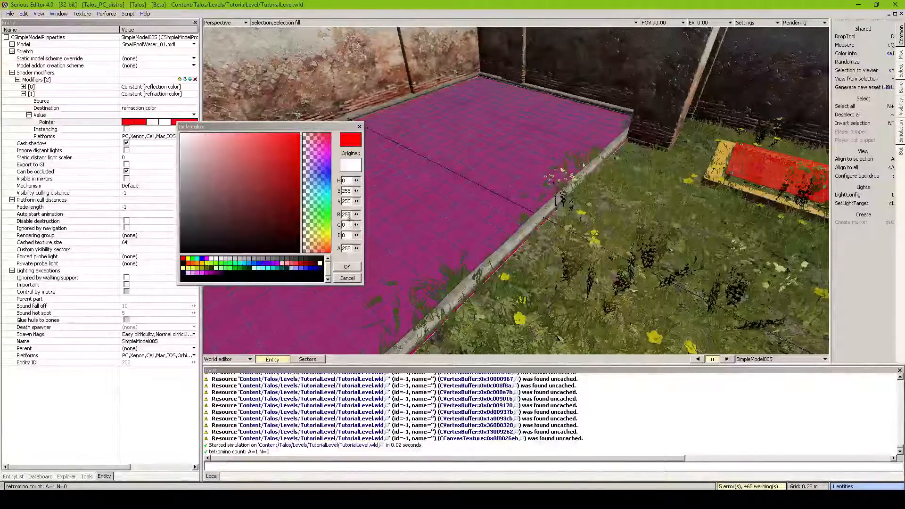
double_click(347, 215)
type("39")
left_click(344, 225)
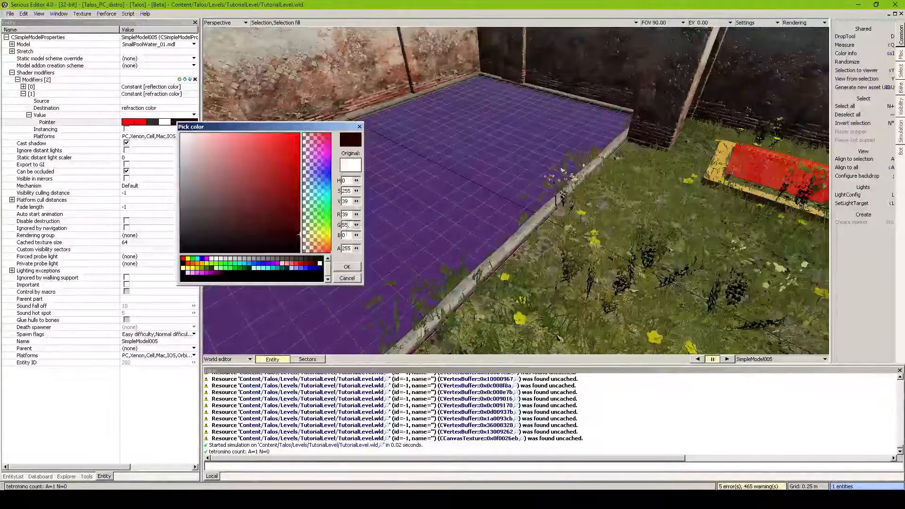
left_click(346, 235)
type("45")
key("Tab")
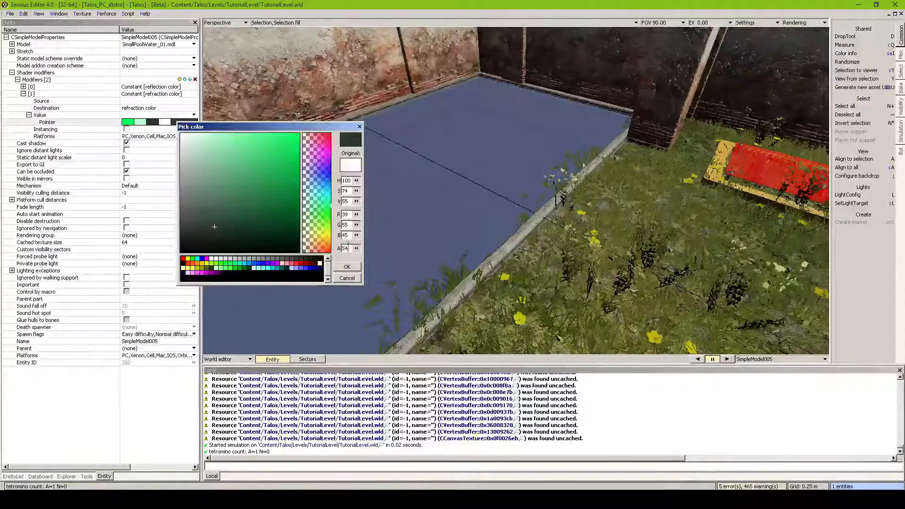
left_click(347, 267)
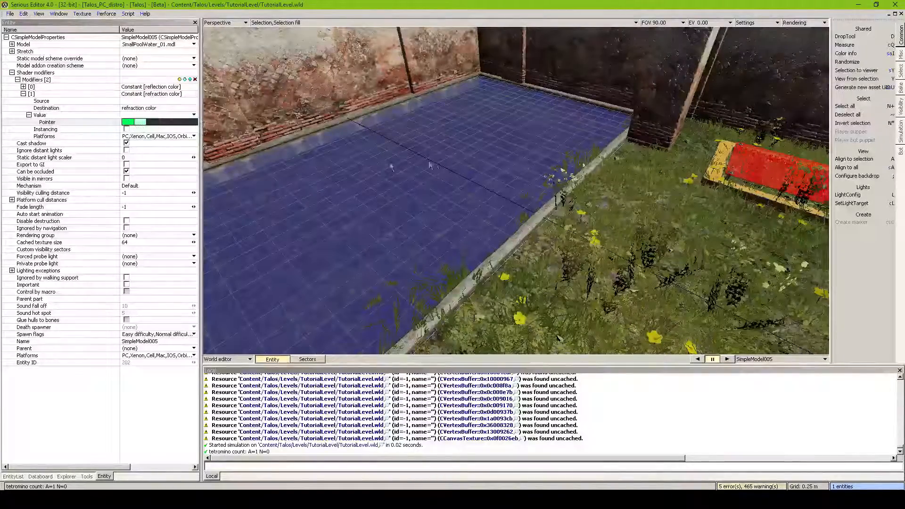
Step: Fly around the pool to inspect the recolored water surface from close up and from the grass
key("Tab")
key("w")
key("w")
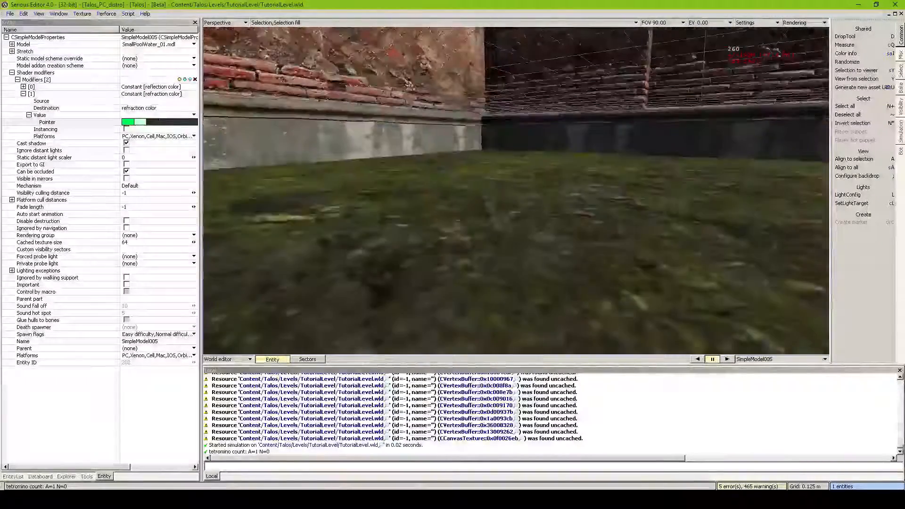
key("Tab")
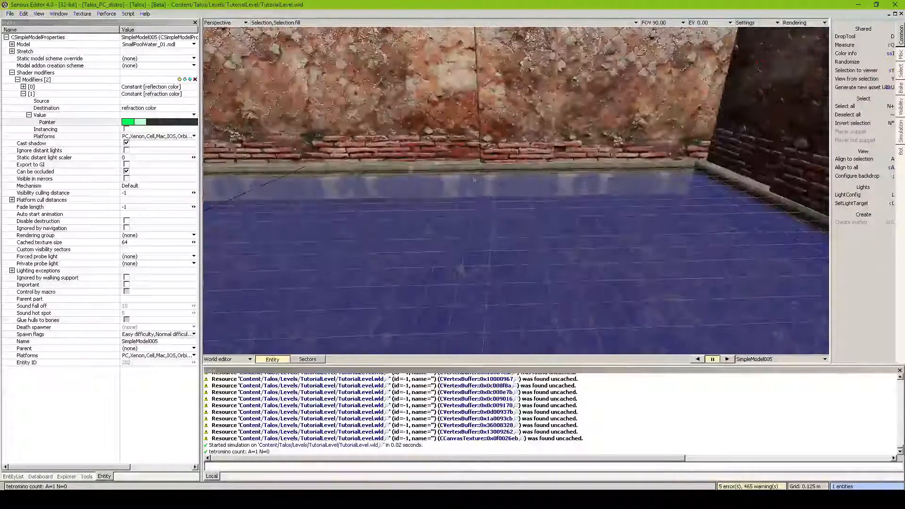
key("Tab")
key("w")
key("Tab")
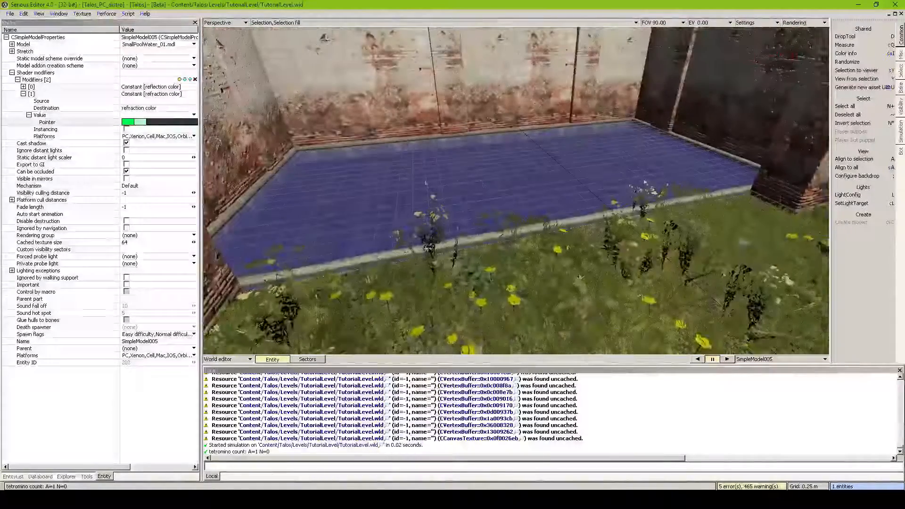
Step: Add a third constant shader modifier with "depth softness" as its destination
left_click(23, 94)
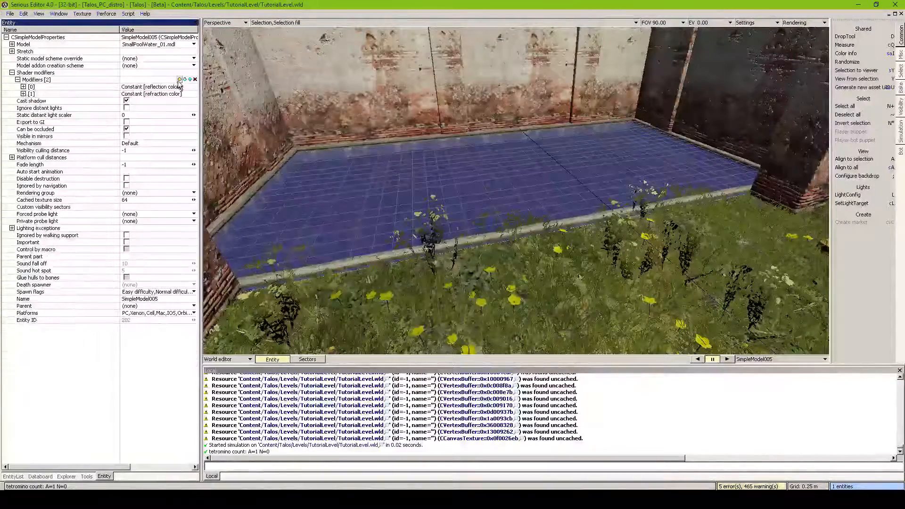
left_click(179, 79)
left_click(217, 87)
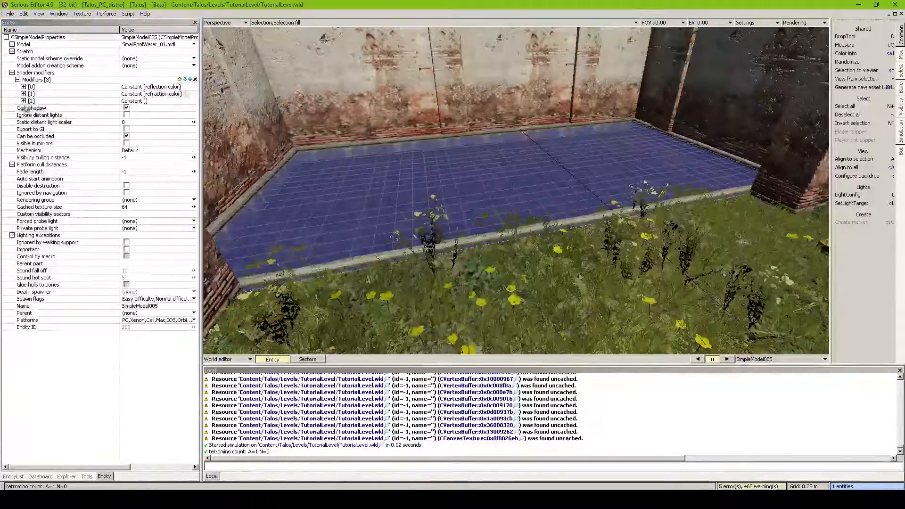
left_click(23, 100)
left_click(134, 115)
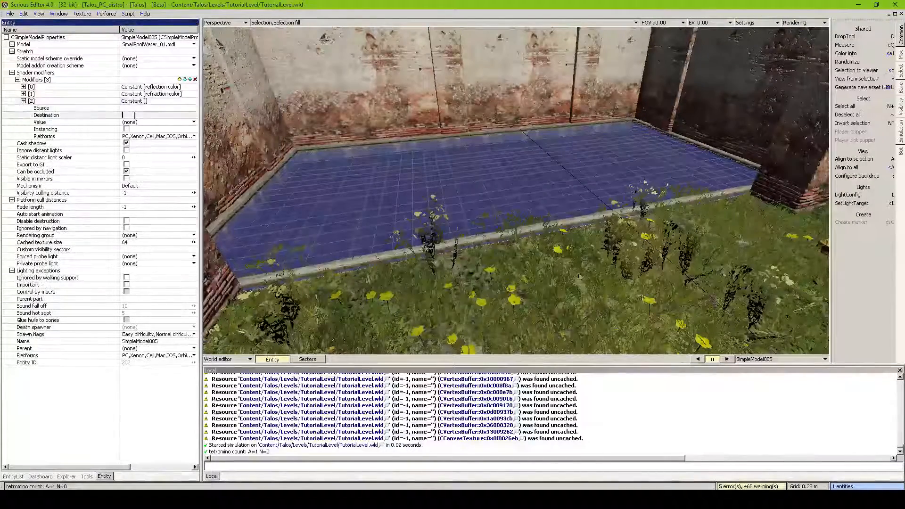
type("depth softness")
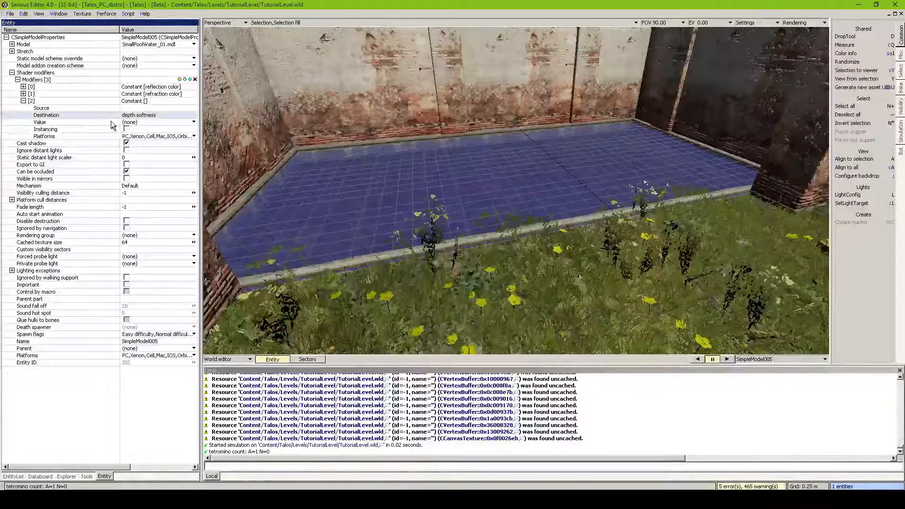
Step: Give the depth softness modifier a new CShaderArgValFLOAT value of 0.1 and collapse the modifier
left_click(139, 122)
mouse_move(156, 130)
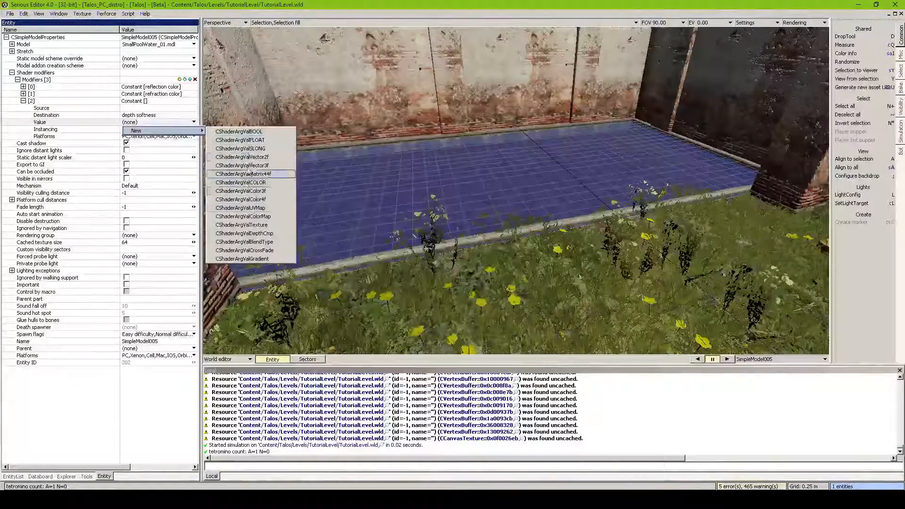
left_click(271, 140)
left_click(137, 129)
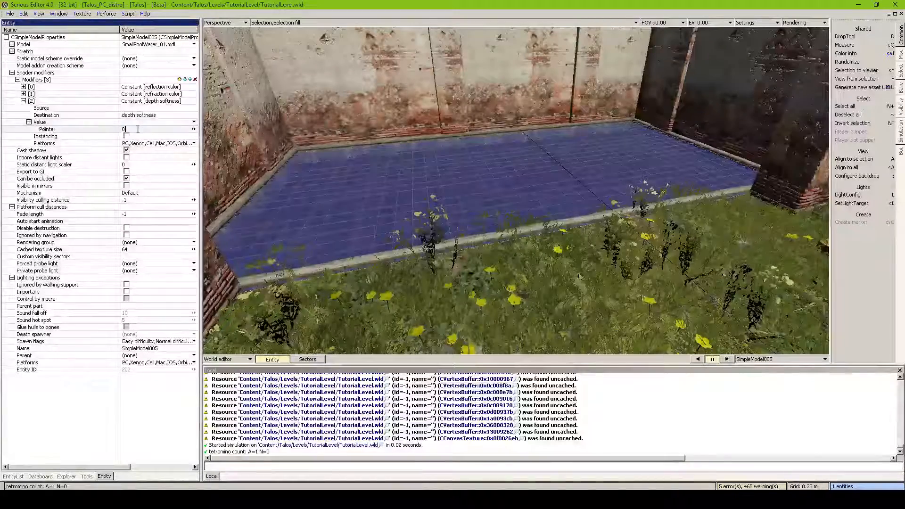
type(".1")
left_click(77, 101)
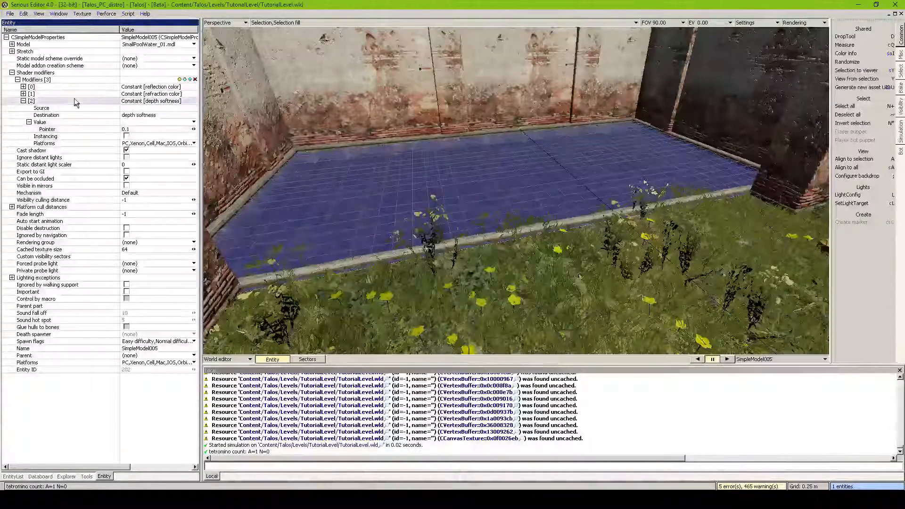
left_click(23, 101)
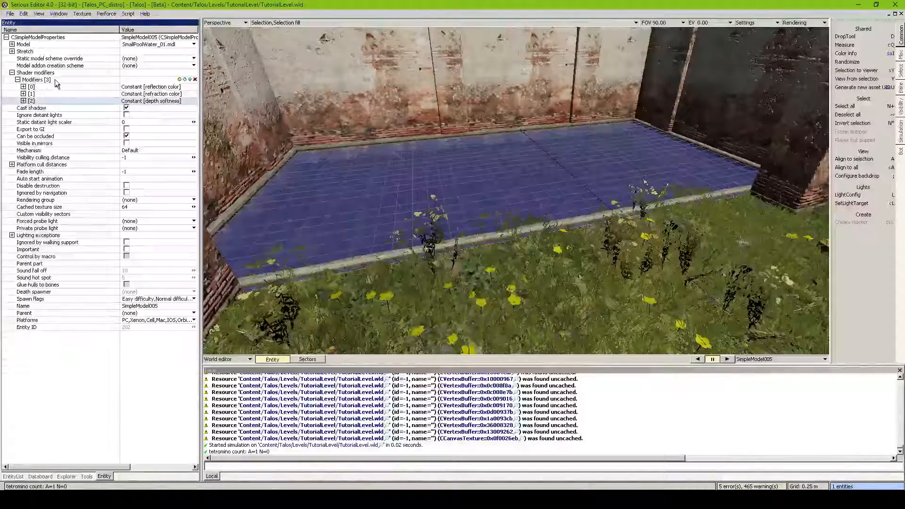
Step: Add a fourth constant shader modifier with "1 bump map" as its destination
left_click(187, 87)
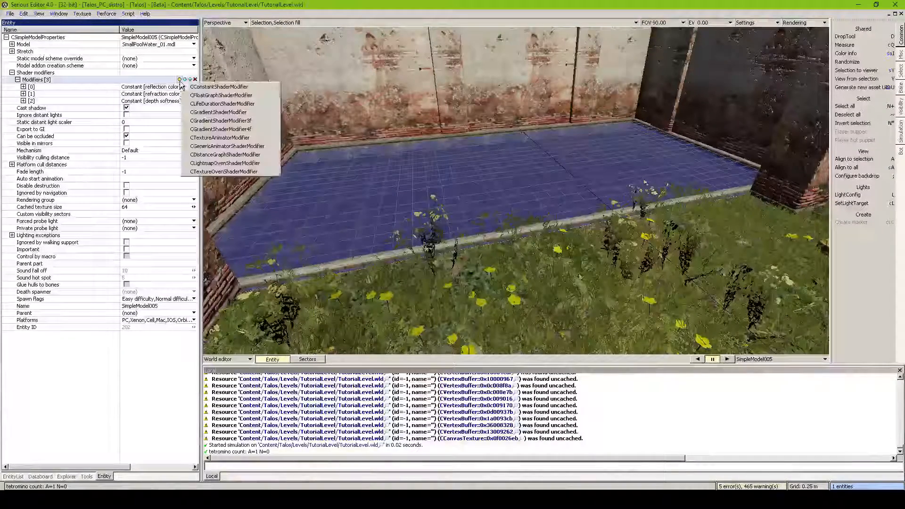
left_click(203, 88)
left_click(23, 108)
left_click(137, 121)
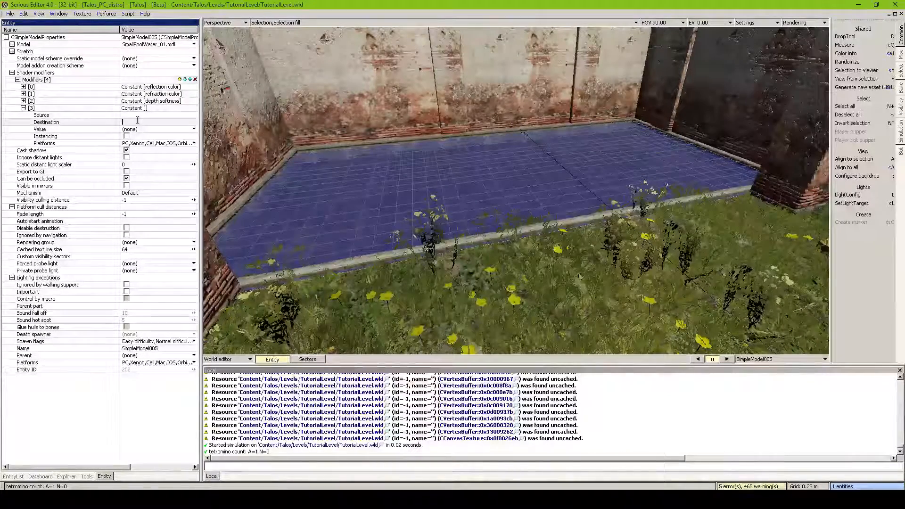
type("1")
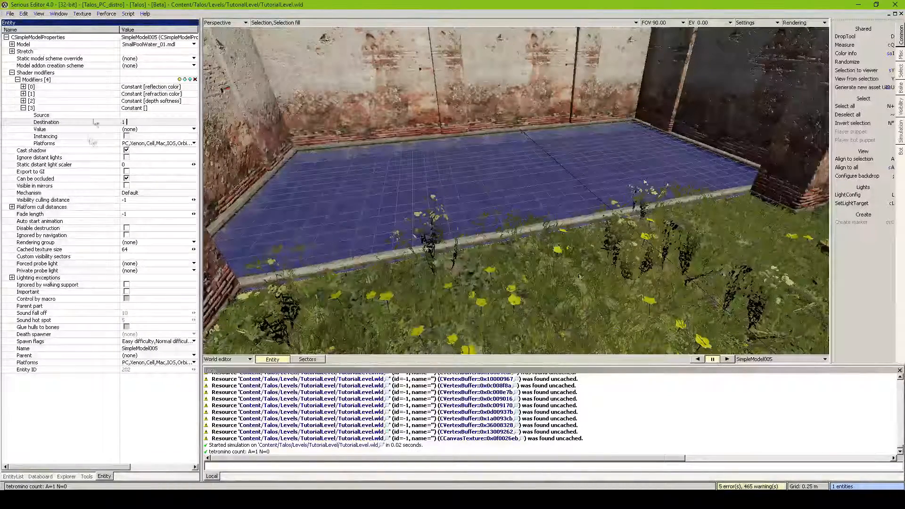
type(" bump map")
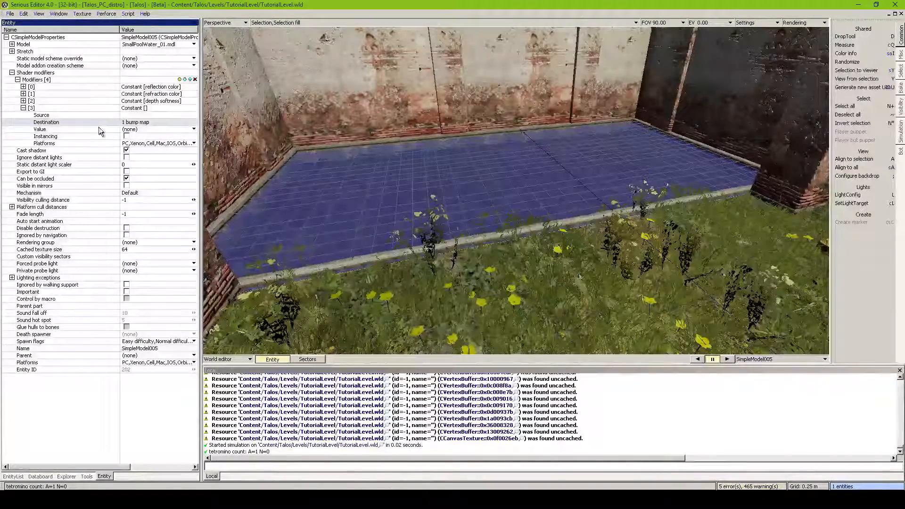
Step: Give the bump map modifier a new CShaderArgValTexture value and expand it to show its pointer
left_click(136, 130)
mouse_move(141, 137)
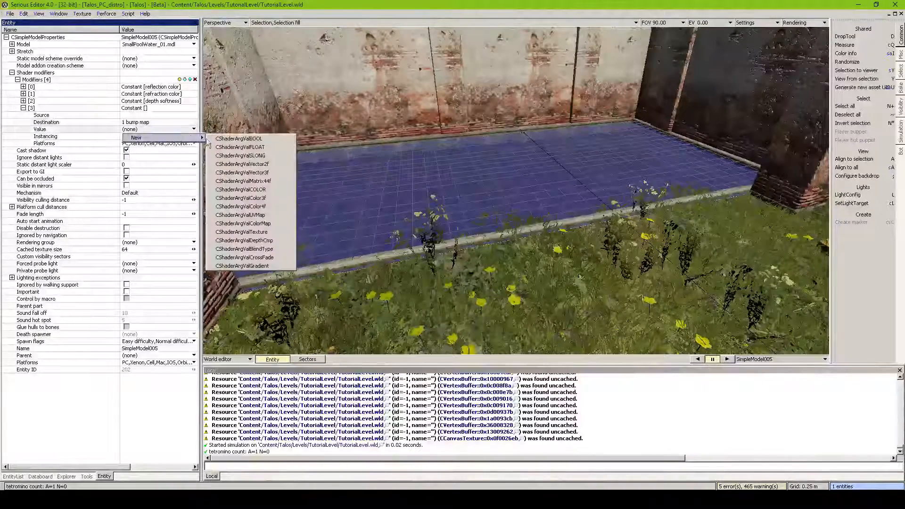
left_click(264, 232)
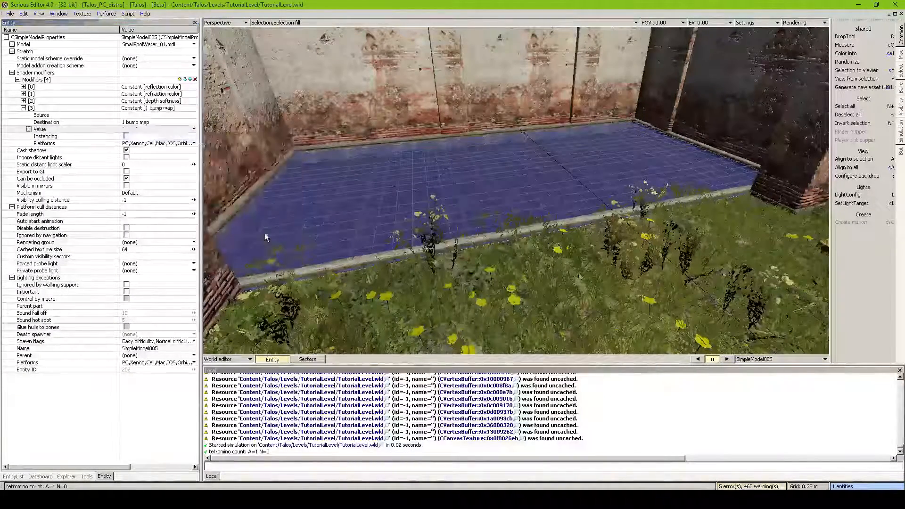
left_click(28, 129)
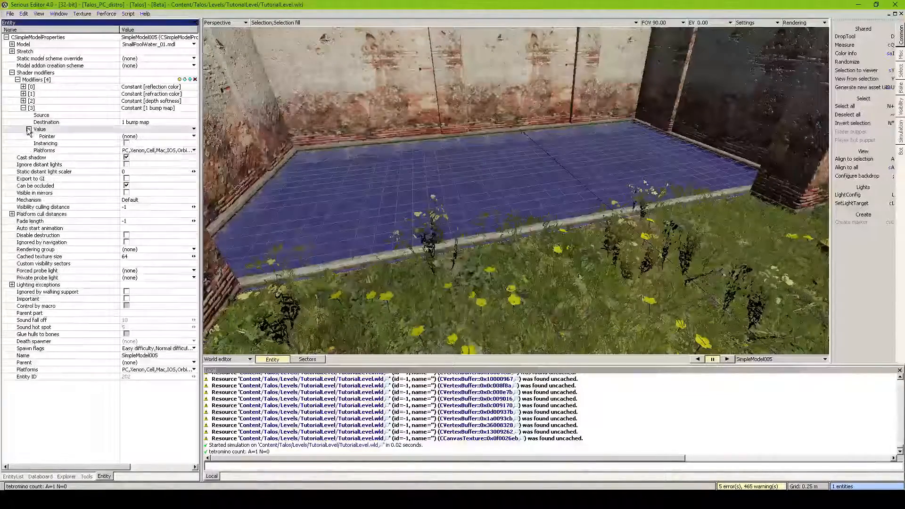
left_click(133, 138)
left_click(132, 138)
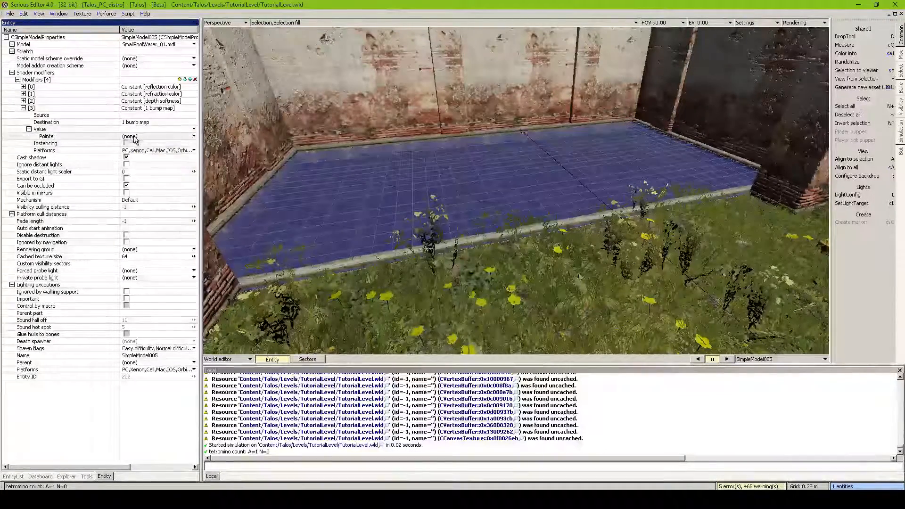
Step: Select the pool's fluid entity and copy its local bump map
middle_click_drag(262, 166, 500, 198)
left_click(494, 163)
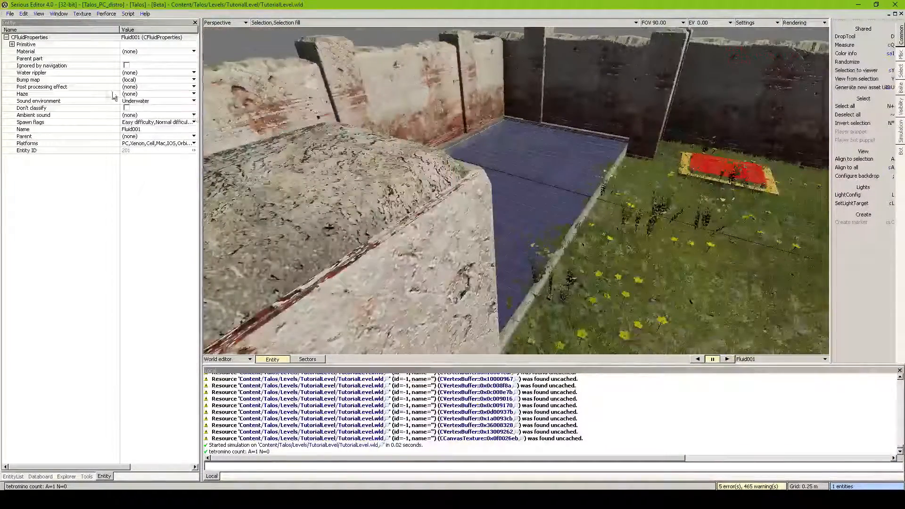
left_click(95, 81)
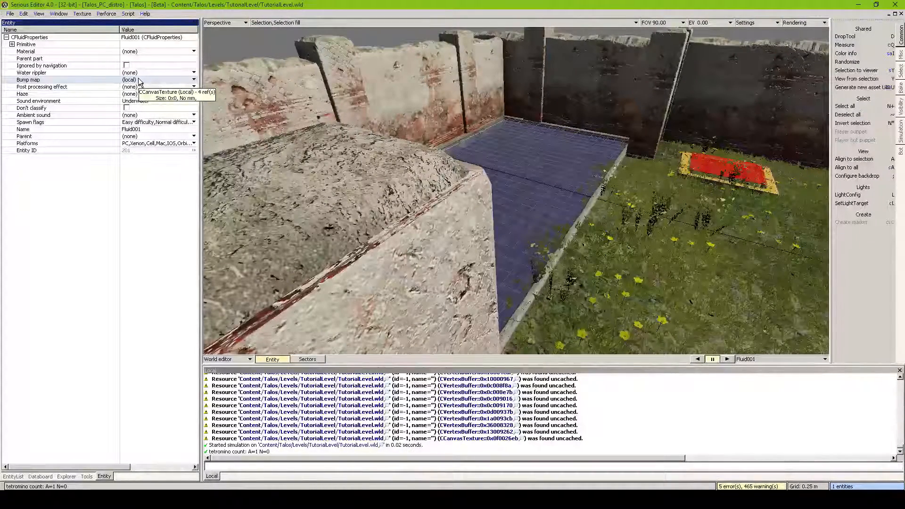
middle_click_drag(516, 190, 543, 207)
left_click(33, 83)
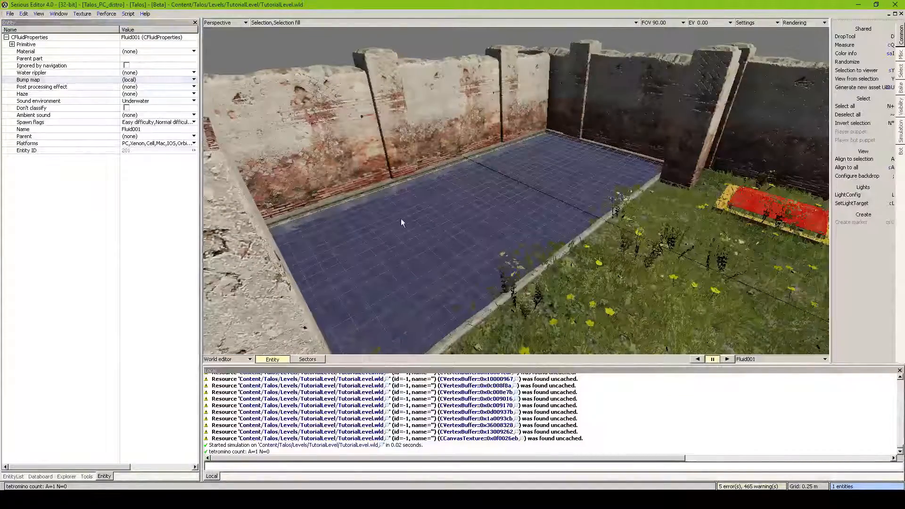
Step: Reselect the water surface model and paste the local bump map into the pointer of its "1 bump map" modifier
middle_click_drag(401, 219, 491, 192)
left_click(491, 192)
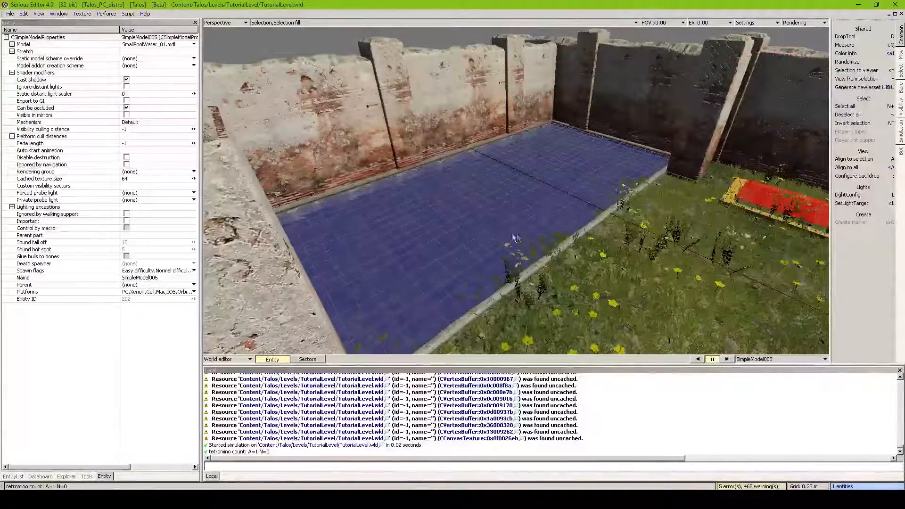
left_click(11, 73)
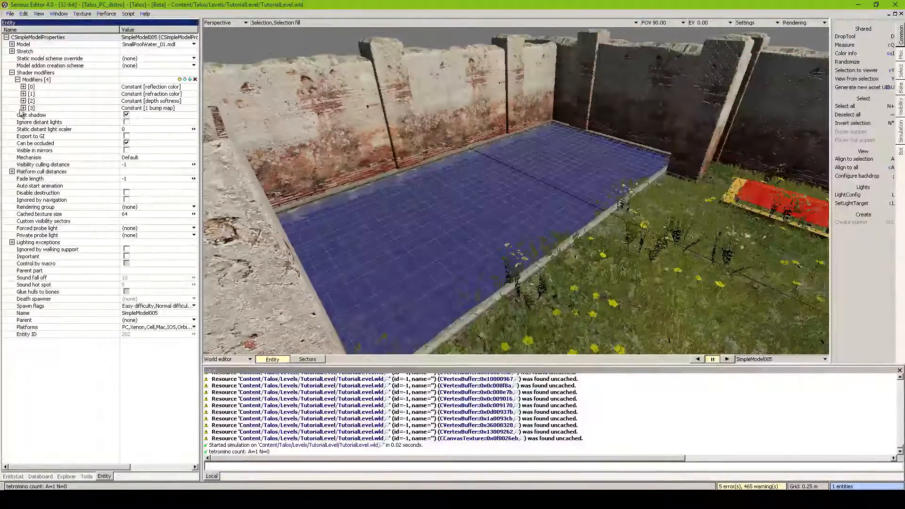
left_click(23, 108)
left_click(29, 129)
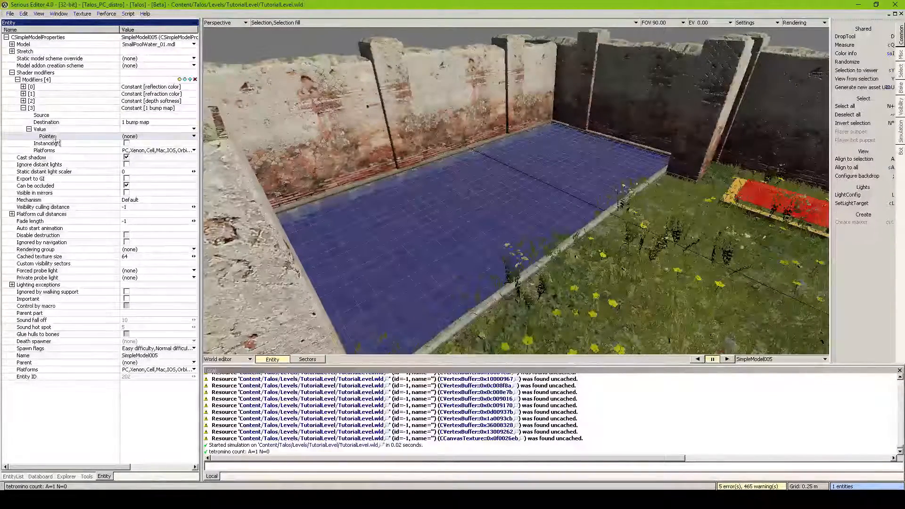
type("(local)")
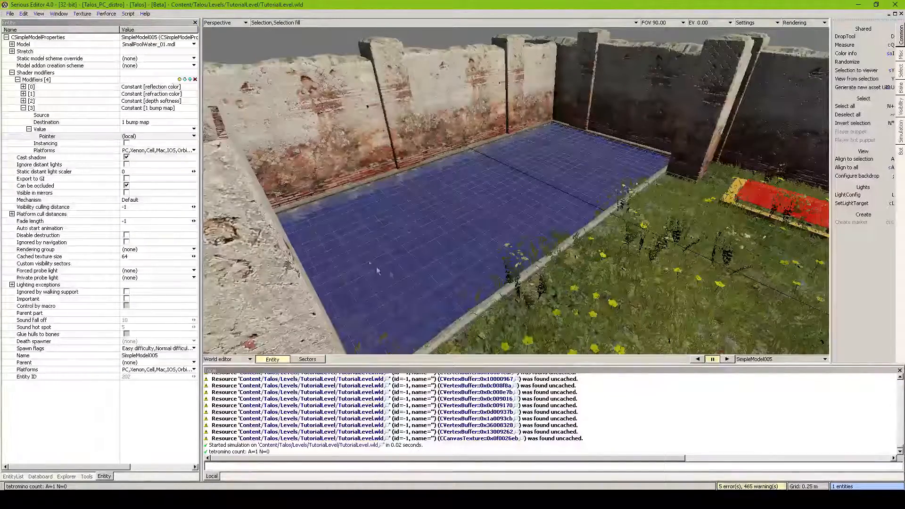
Step: Select the pool's fluid entity, give it a new water rippler and expand the rippler's properties
middle_click_drag(479, 143, 468, 167)
left_click(480, 214)
middle_click_drag(481, 213, 505, 258)
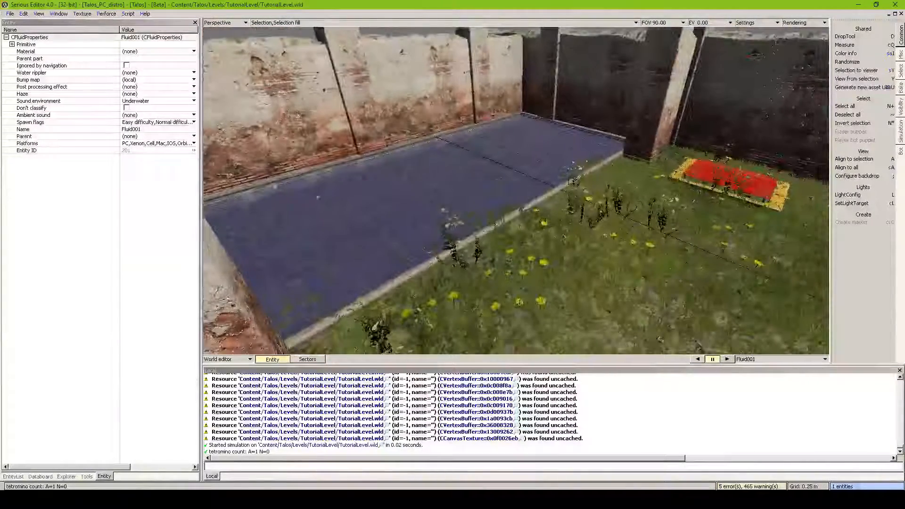
left_click(101, 73)
left_click(161, 74)
mouse_move(176, 81)
left_click(263, 83)
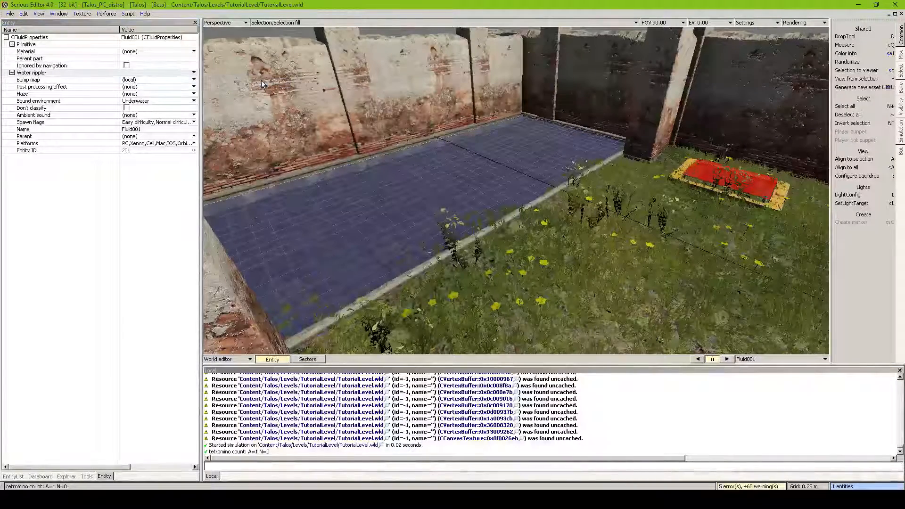
left_click(12, 72)
Step: Set the water rippler's damping factor to 1.5
left_click(145, 80)
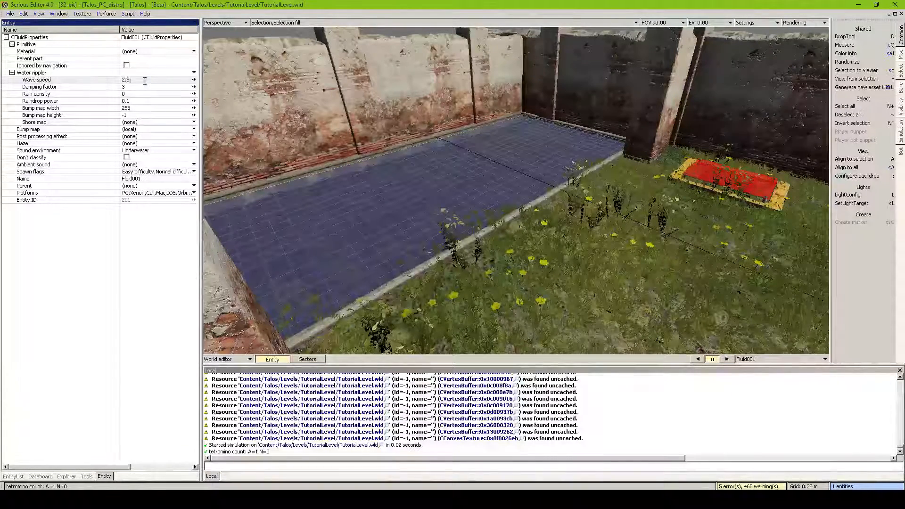
left_click(144, 87)
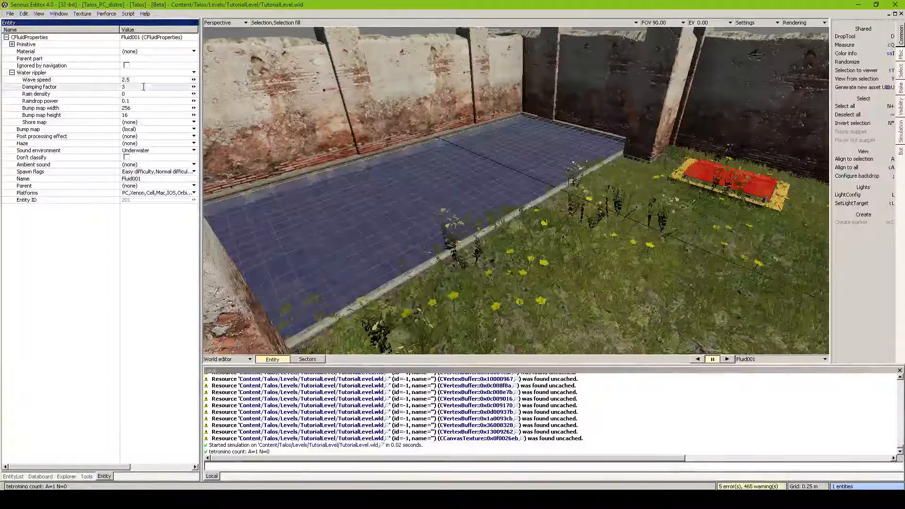
type("1.5")
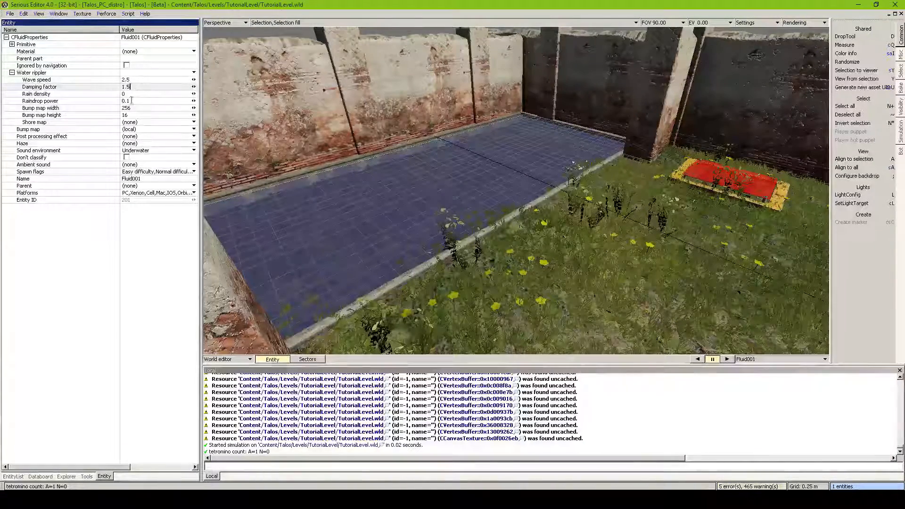
Step: Set the water rippler's bump map width to 128 and height to 256, and collapse the rippler's properties
left_click(134, 114)
left_click(104, 109)
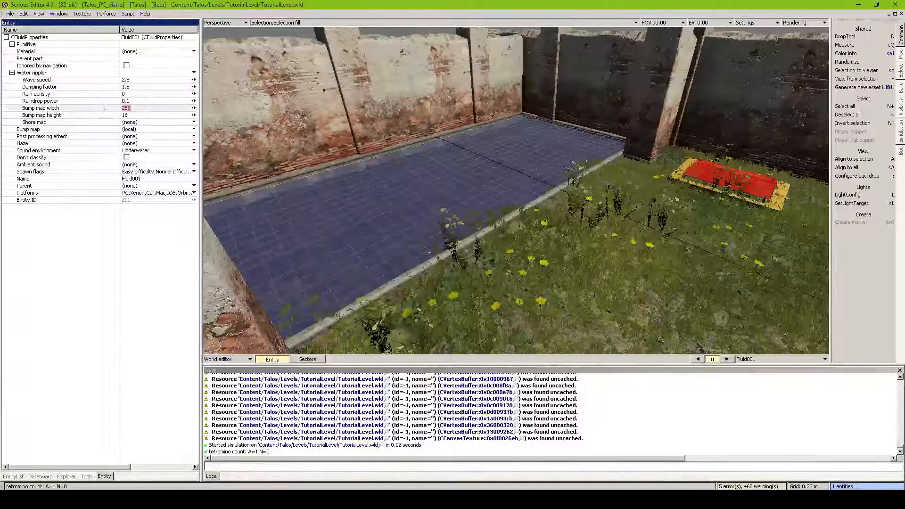
type("128")
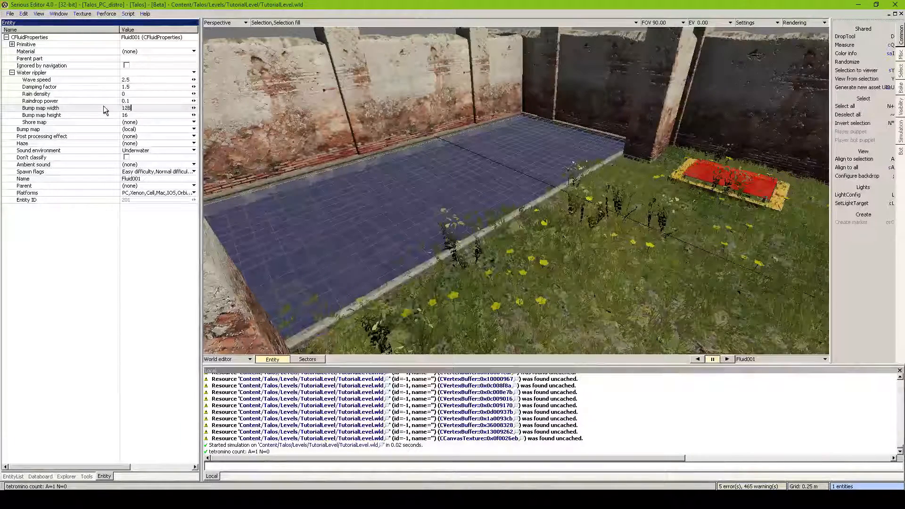
left_click(93, 113)
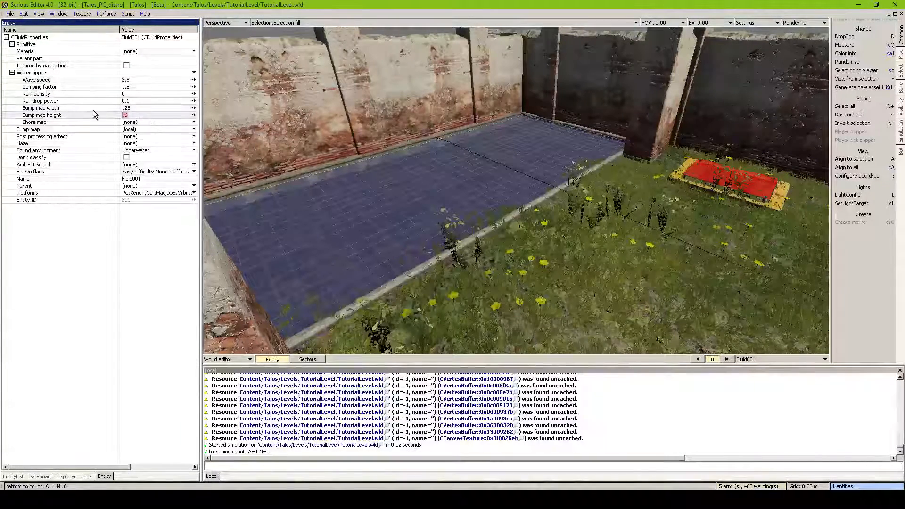
type("256")
left_click(93, 109)
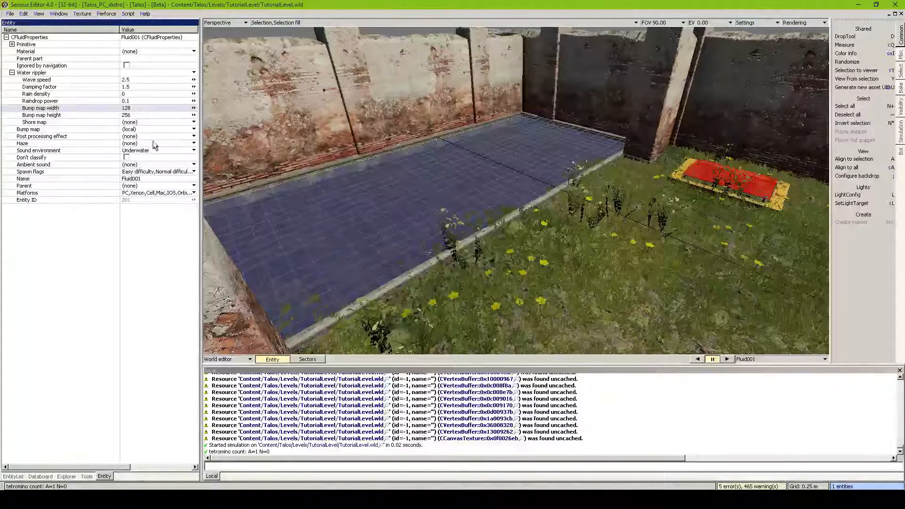
mouse_move(144, 131)
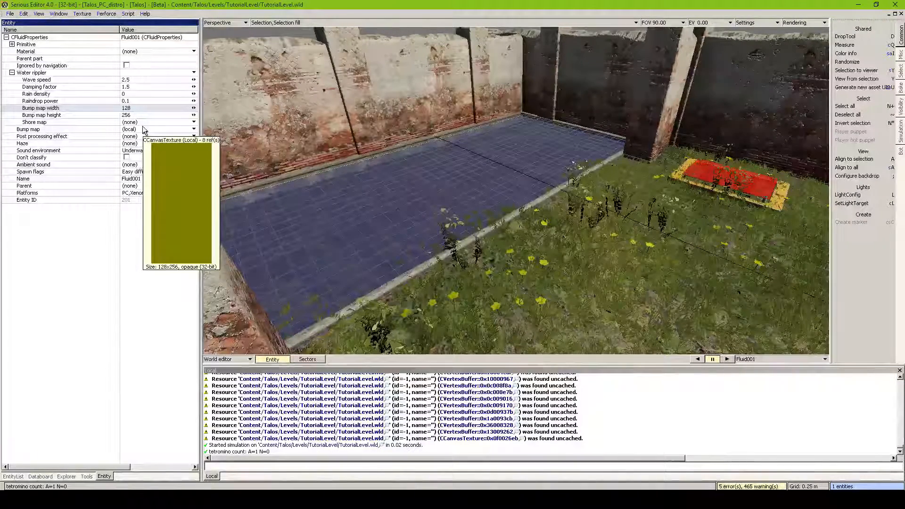
left_click(12, 73)
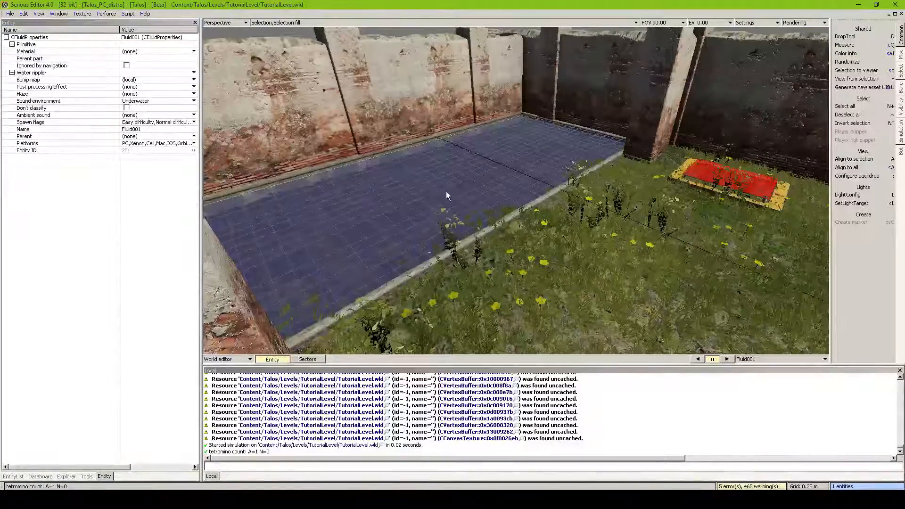
Step: Select the water surface model and check the pointer value of its "1 bump map" modifier
middle_click_drag(446, 191, 452, 206)
left_click(451, 206)
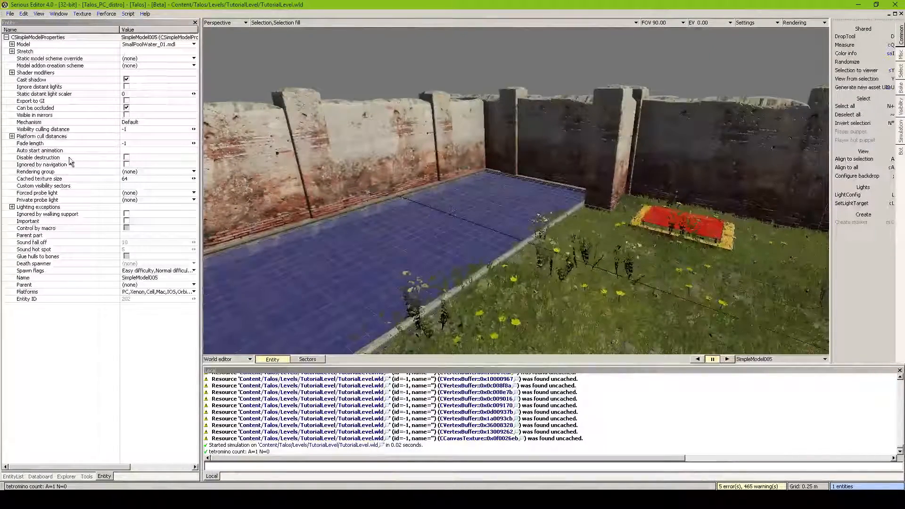
left_click(12, 72)
left_click(24, 108)
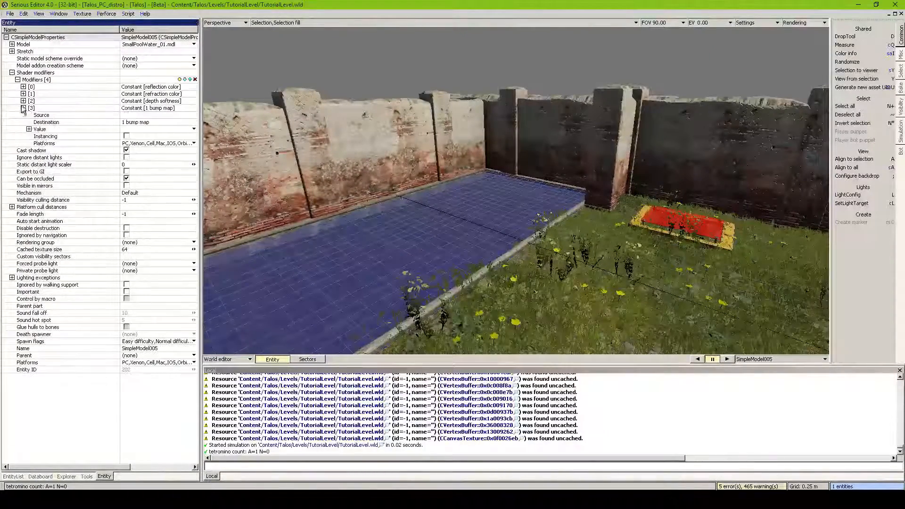
left_click(29, 130)
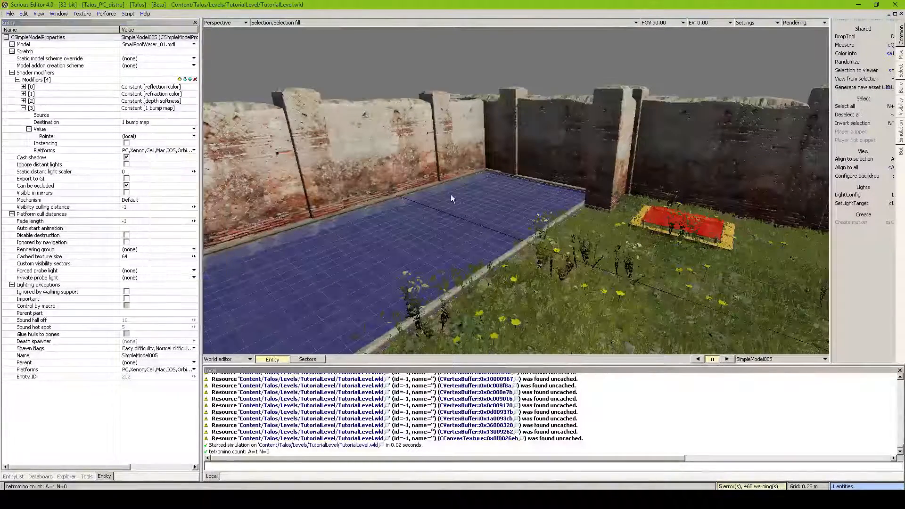
Step: Test-run the level and walk the character around and through the pool in third-person view to examine the water and its ripples
key("ctrl+t")
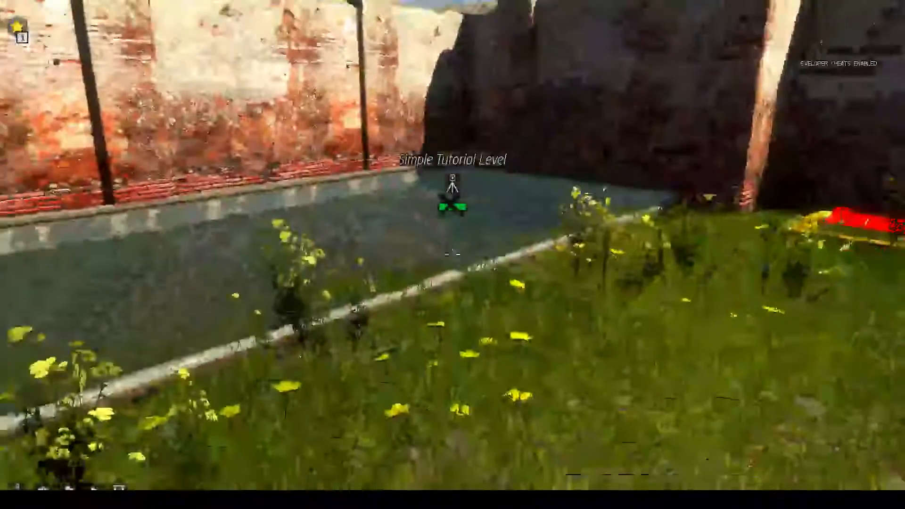
key("w")
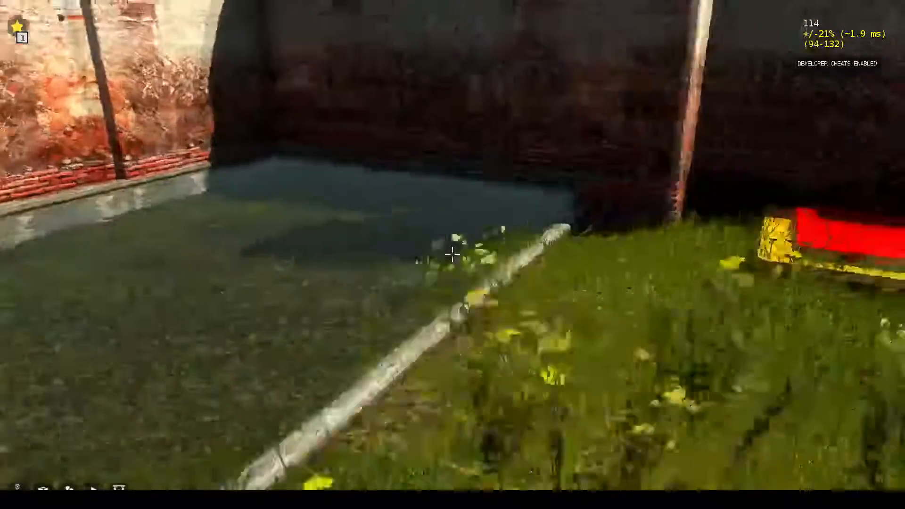
key("w")
key("s")
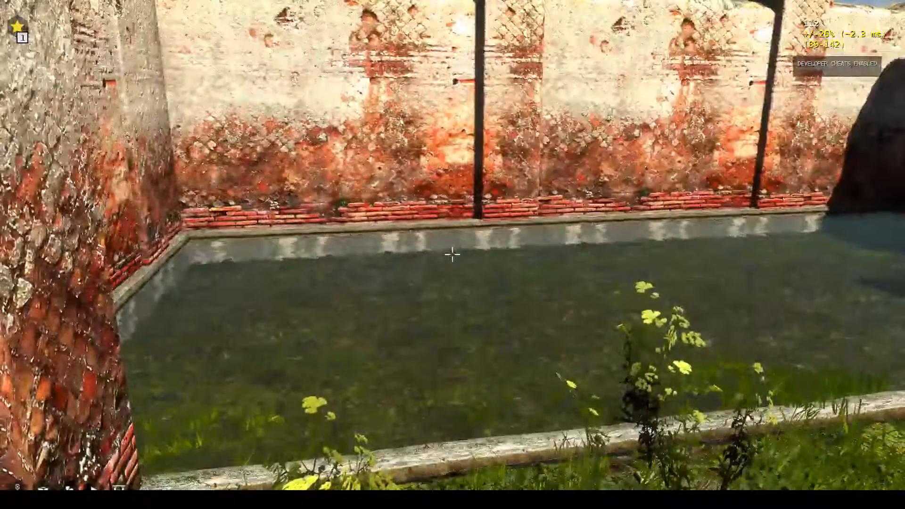
key("d")
key("w")
key("h")
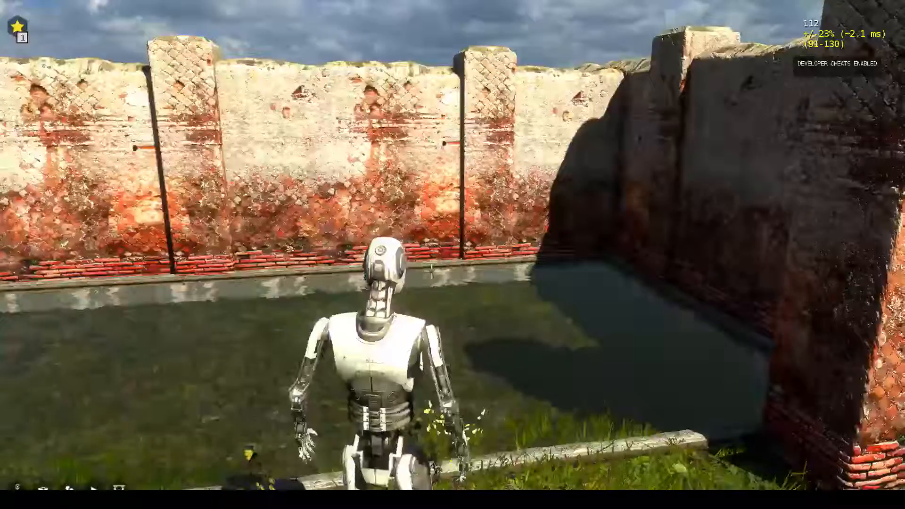
key("w")
key("w")
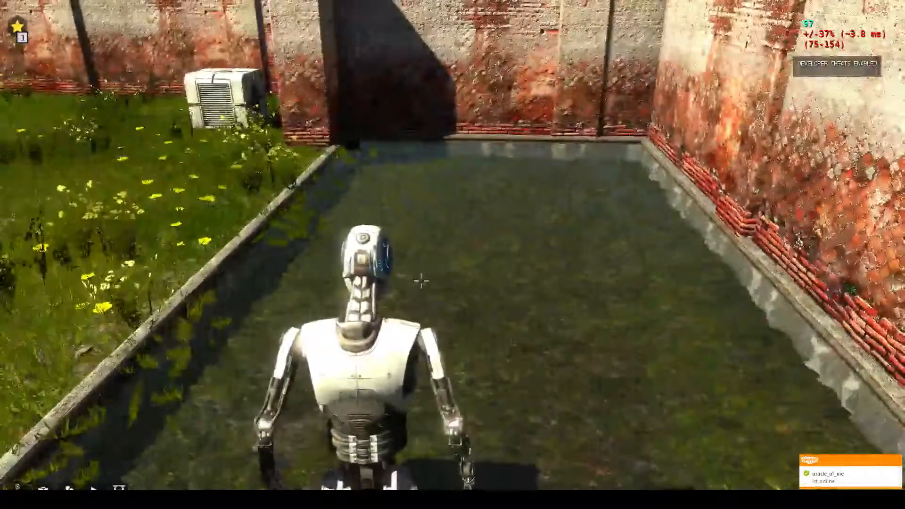
key("w")
key("a")
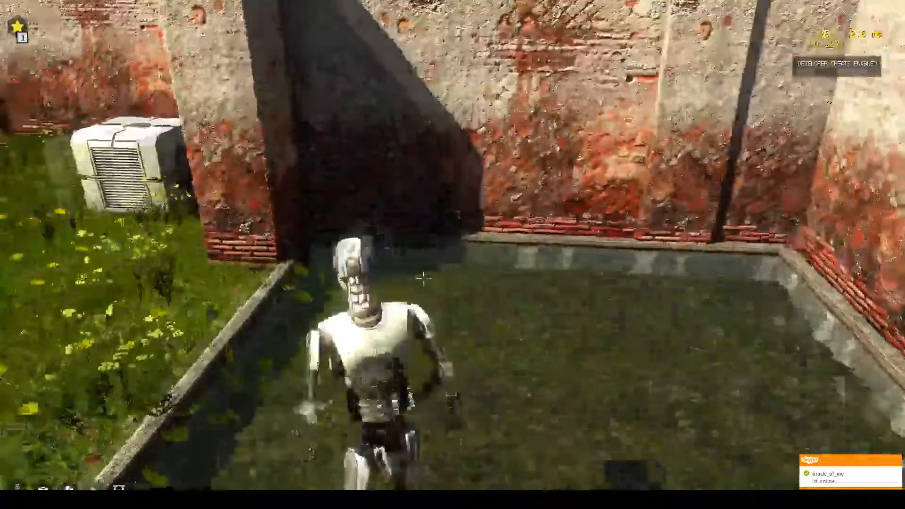
key("w")
Step: Carry the box into the pool to check how the water reacts, return it to the grass and end the test run
left_click(444, 123)
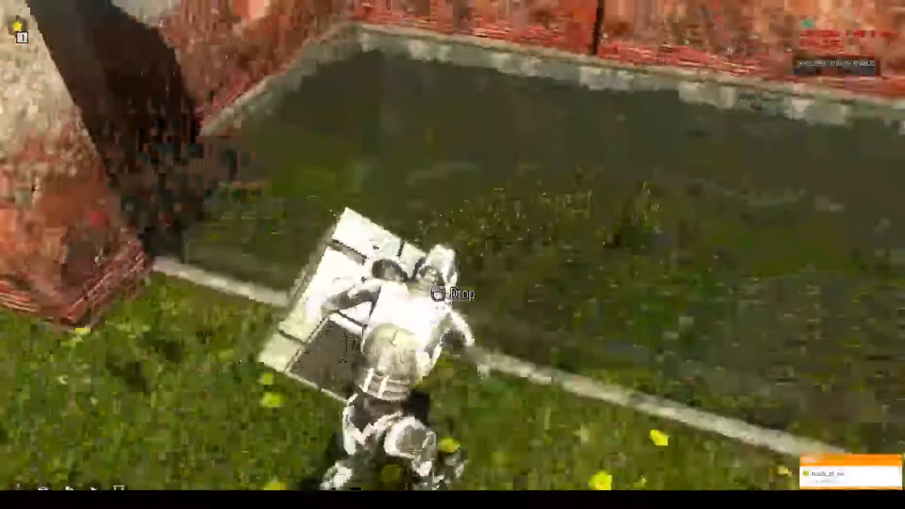
key("w")
left_click(439, 294)
key("s")
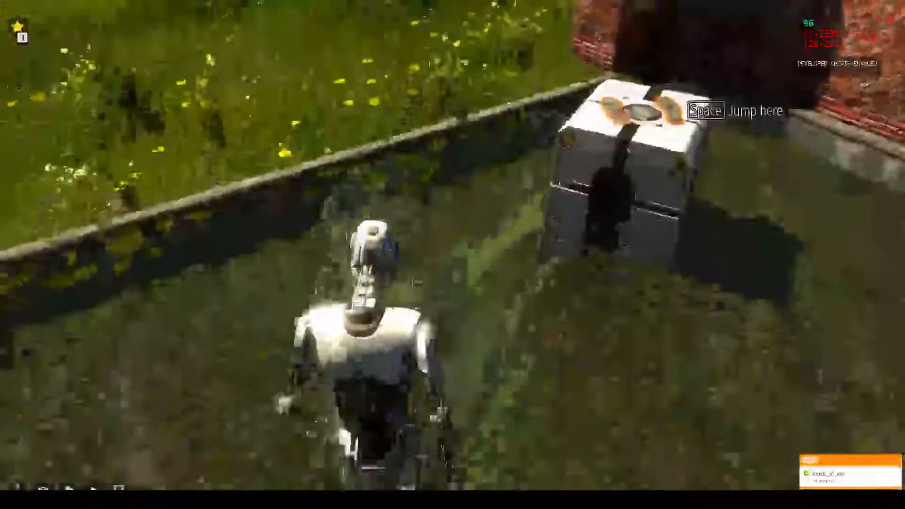
key("w")
left_click(424, 285)
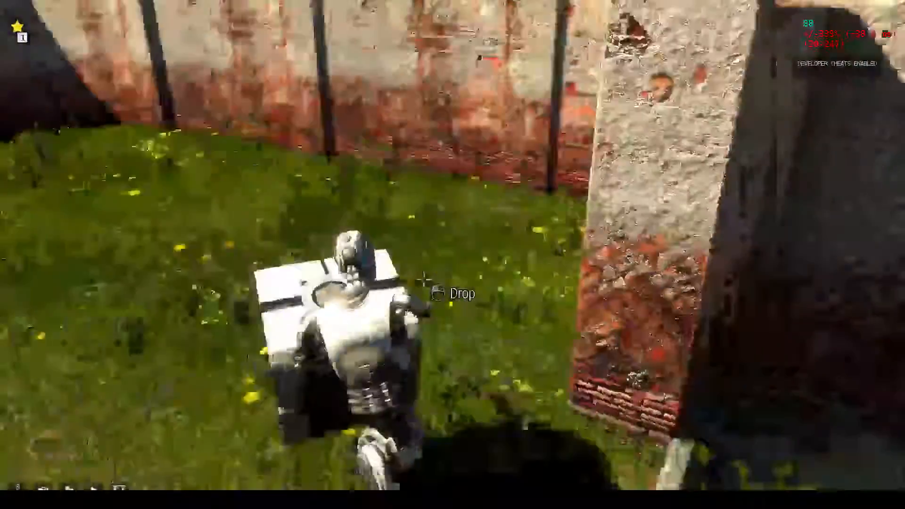
left_click(425, 281)
key("w")
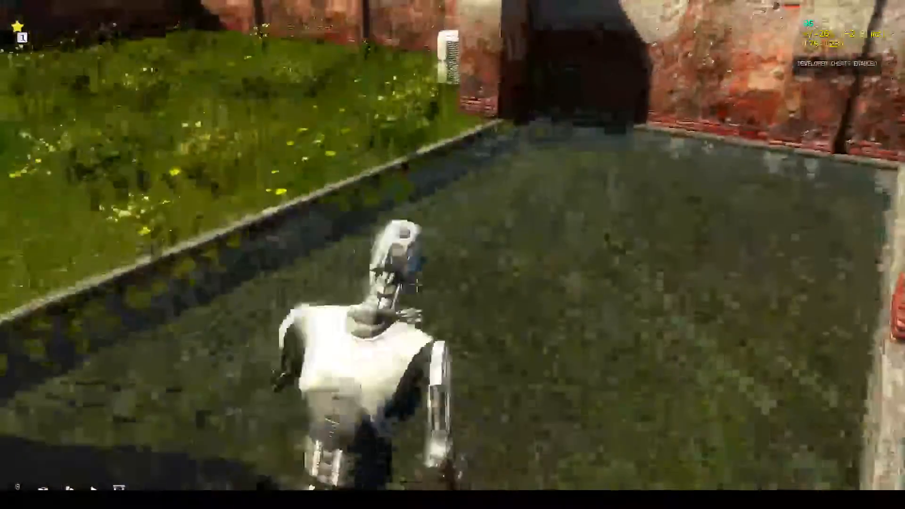
key("w")
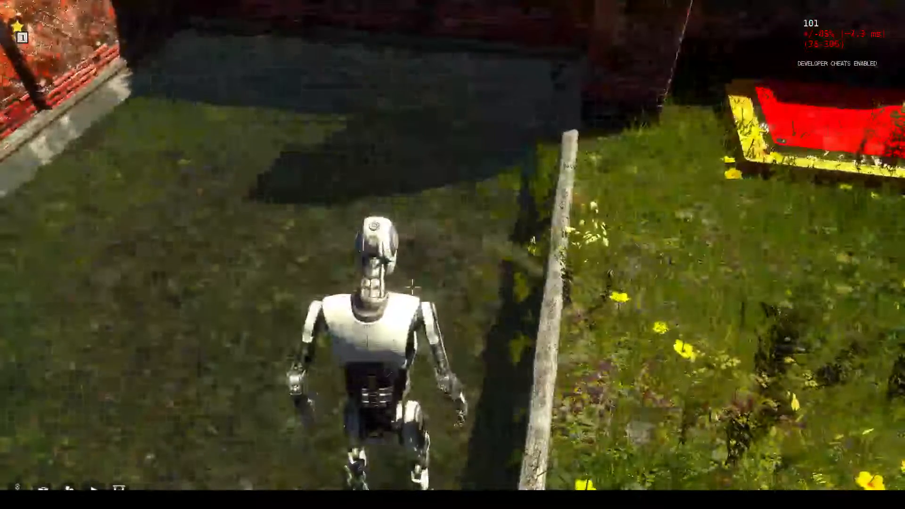
key("Escape")
Step: Open the water surface model's mesh for editing and show its layer properties in polygon mode
mouse_move(451, 257)
right_mouse_down()
mouse_move(490, 290)
mouse_move(443, 260)
mouse_move(451, 256)
right_mouse_up()
key("s")
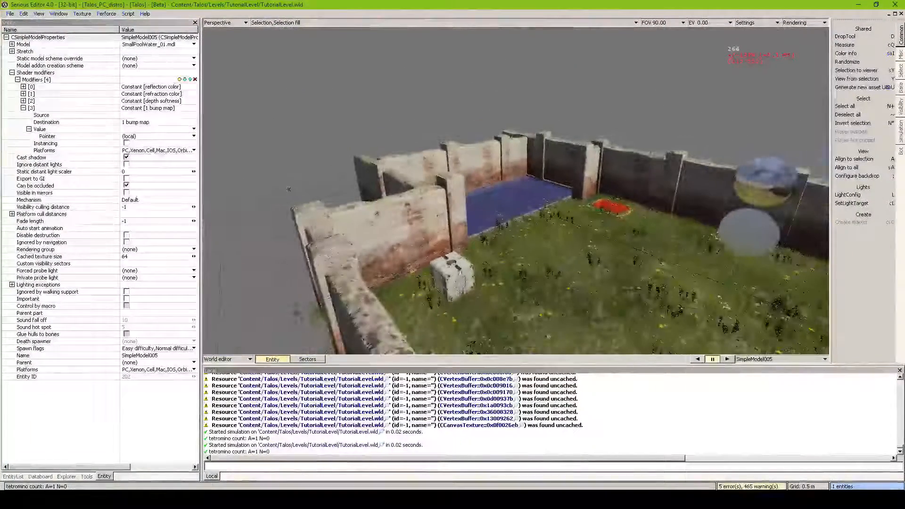
scroll(516, 191, "up", 4)
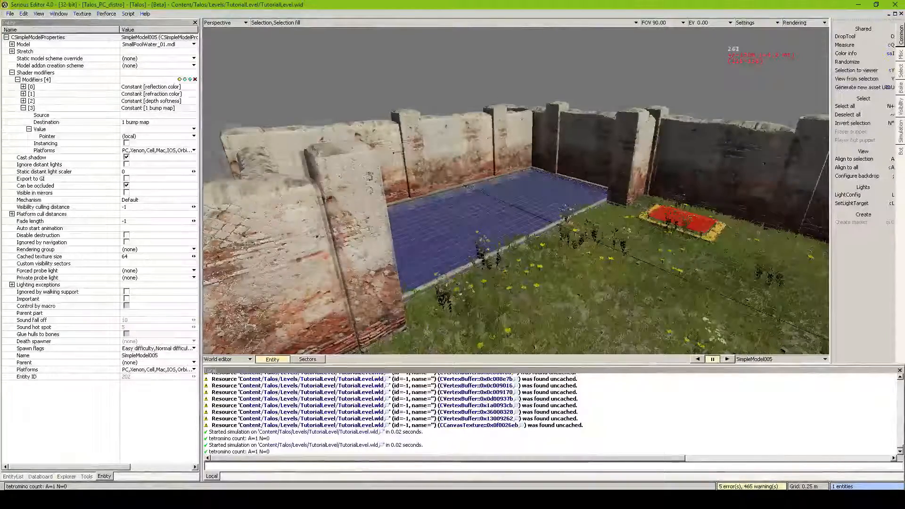
scroll(517, 191, "up", 3)
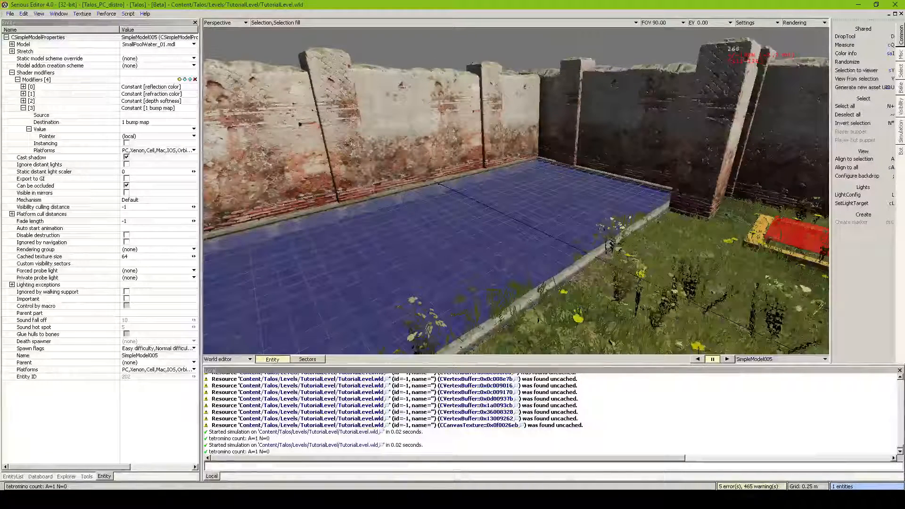
scroll(516, 191, "down", 4)
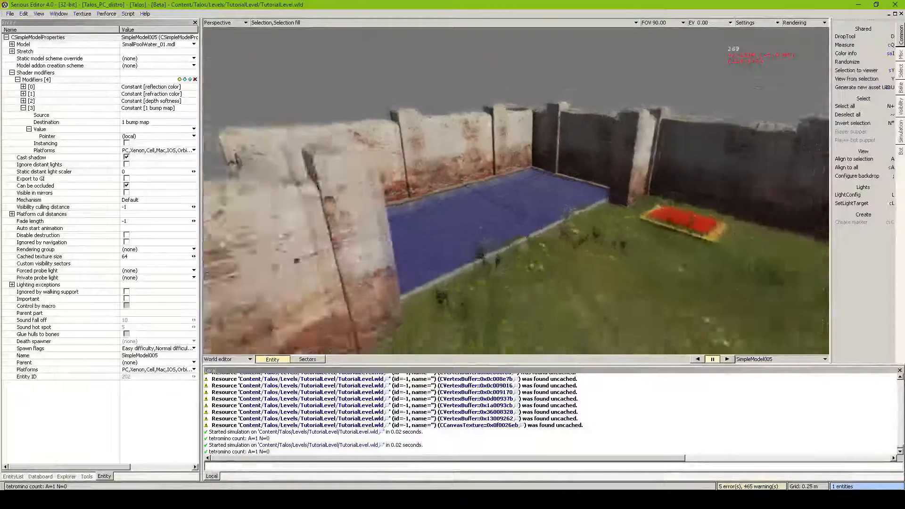
scroll(516, 191, "up", 5)
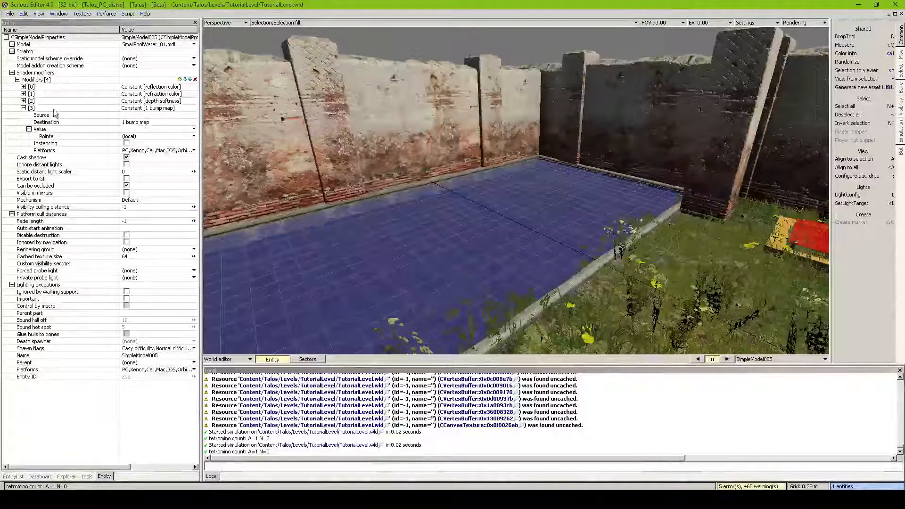
double_click(470, 227)
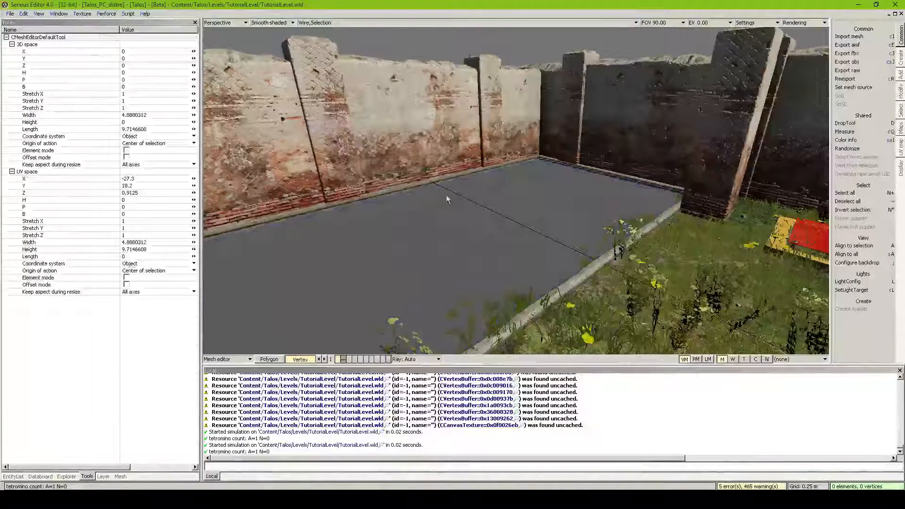
left_click(104, 475)
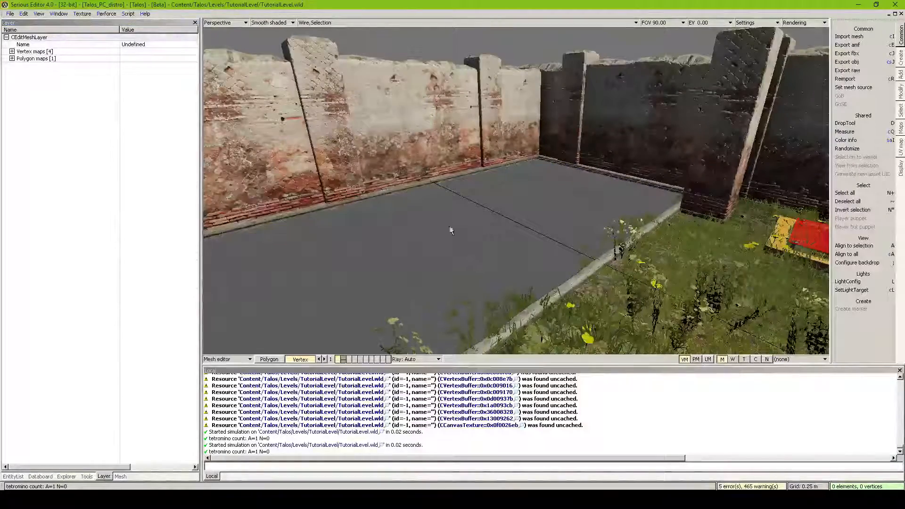
scroll(405, 137, "up", 3)
middle_click_drag(406, 137, 318, 309)
scroll(318, 309, "down", 4)
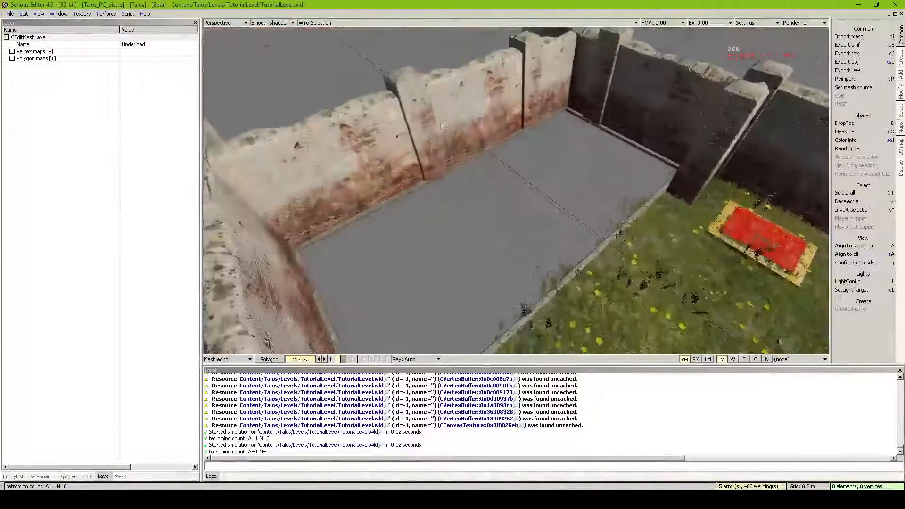
left_click(269, 359)
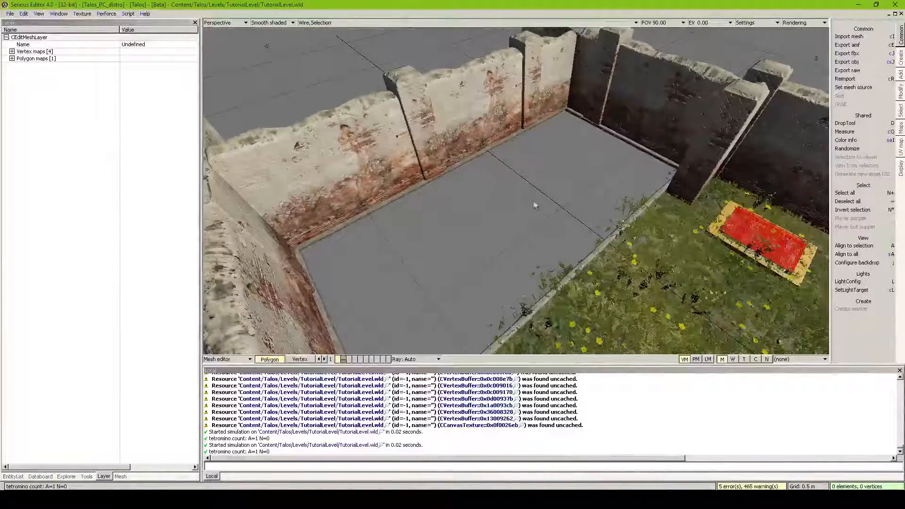
middle_click_drag(525, 222, 516, 191)
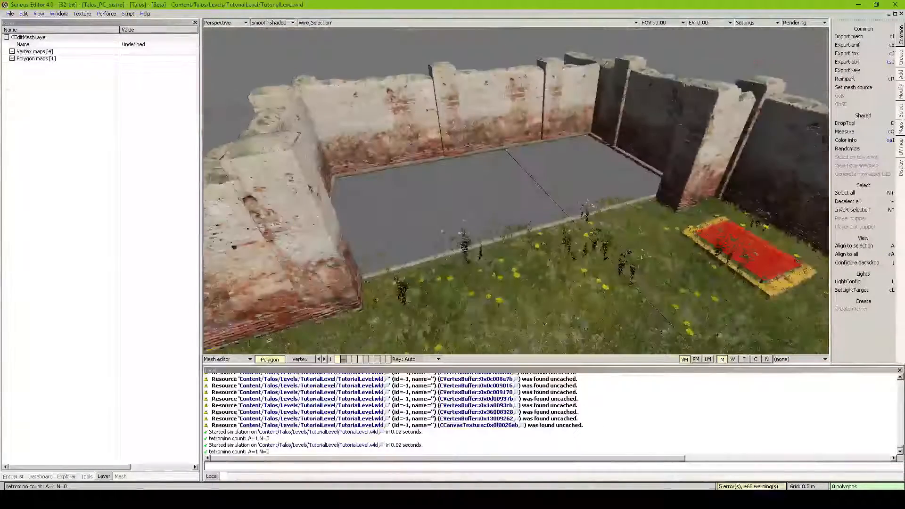
Step: Examine the mesh creation primitives, the Water polygon map and the settings of its Ripple and Refraction shaders
left_click(901, 56)
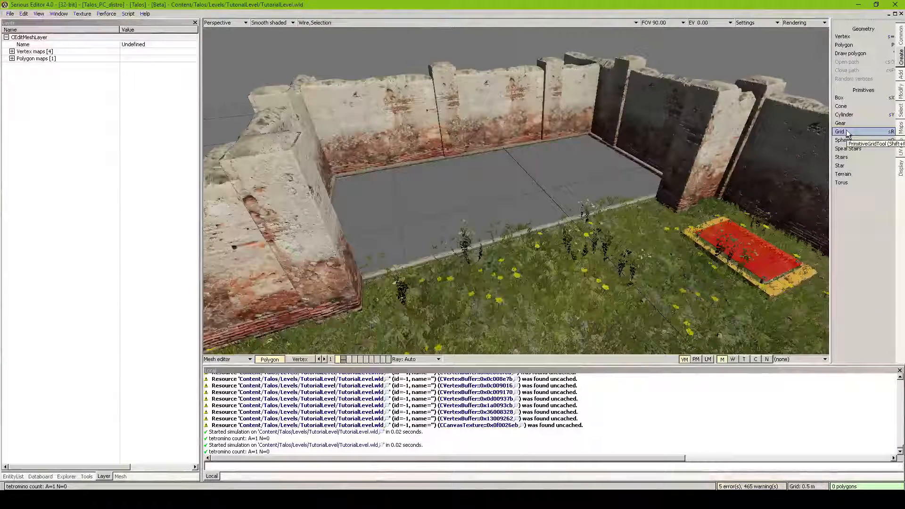
left_click(17, 60)
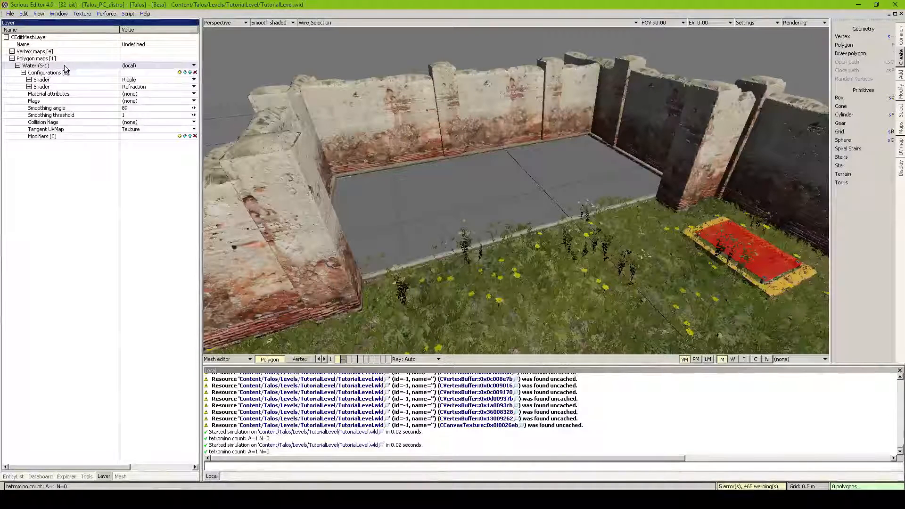
left_click(695, 360)
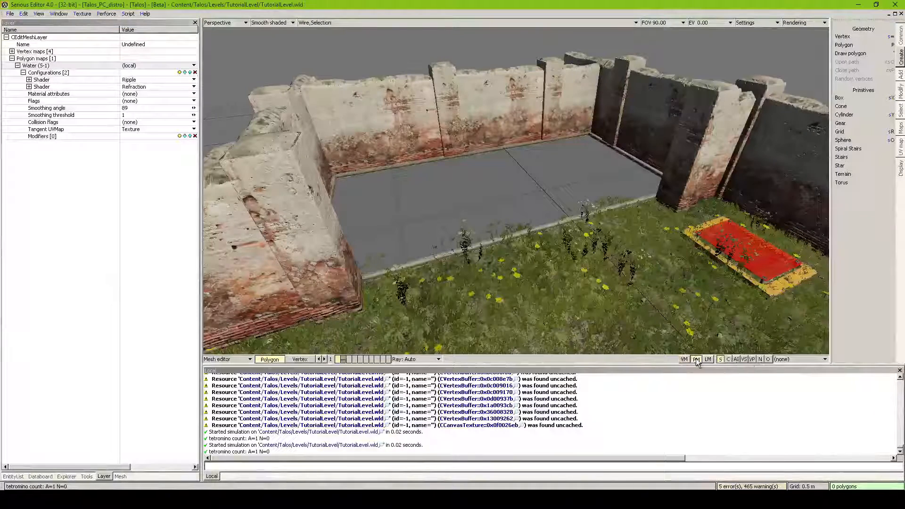
left_click(686, 360)
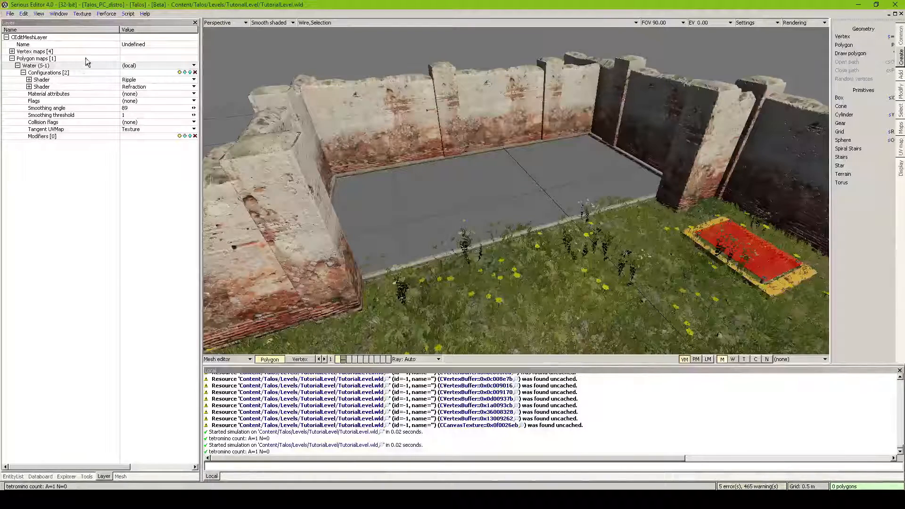
left_click(73, 72)
left_click(59, 79)
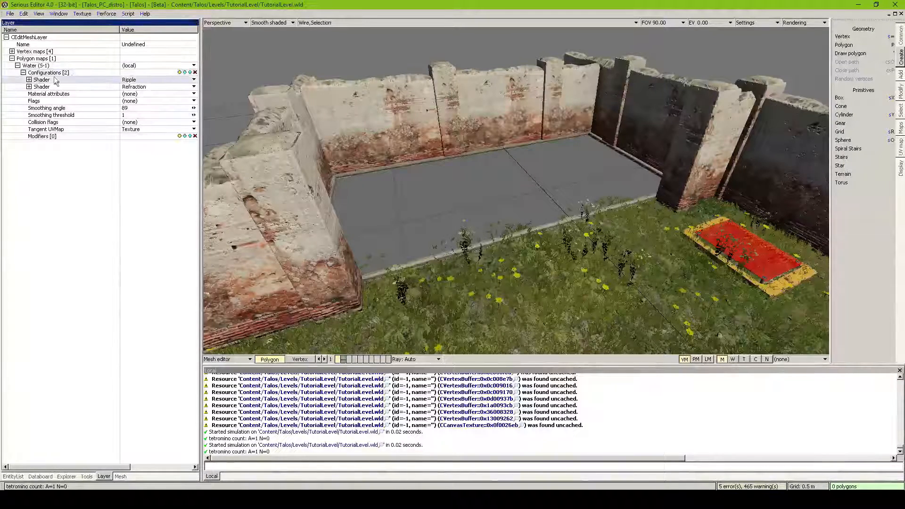
left_click(28, 80)
left_click(28, 80)
left_click(29, 87)
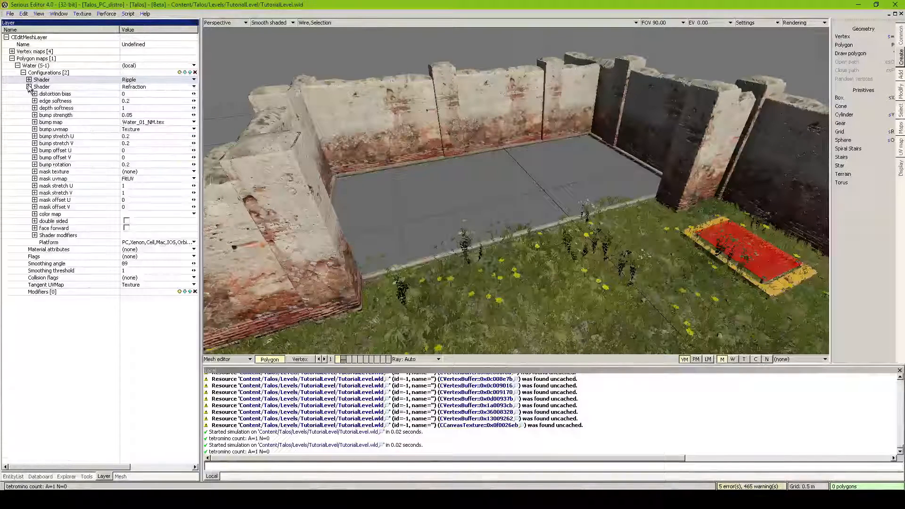
left_click(29, 87)
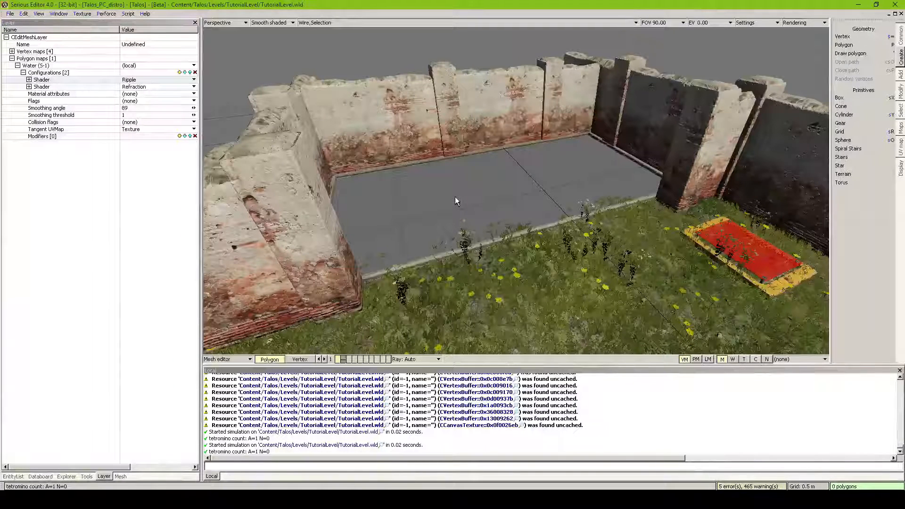
left_click(42, 67)
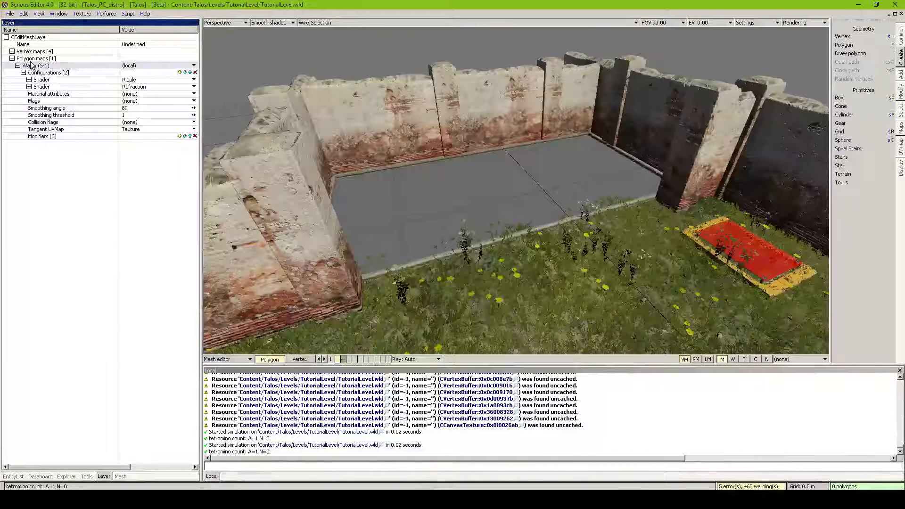
Step: Leave the water mesh and add a new simple model on the grass in the middle of the courtyard
key("Escape")
middle_click_drag(500, 139, 525, 199)
key("ctrl+v")
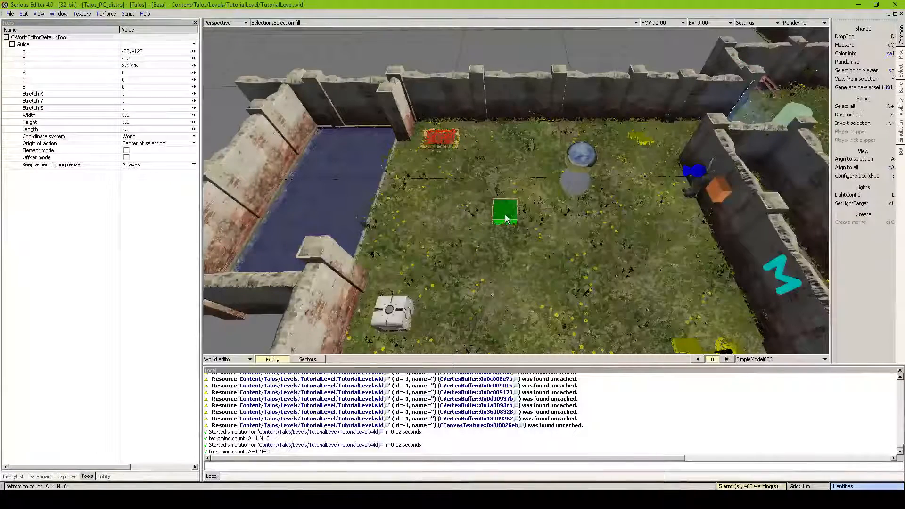
Step: Open the new simple model's mesh for editing and create a grid primitive across the courtyard grass
key("Return")
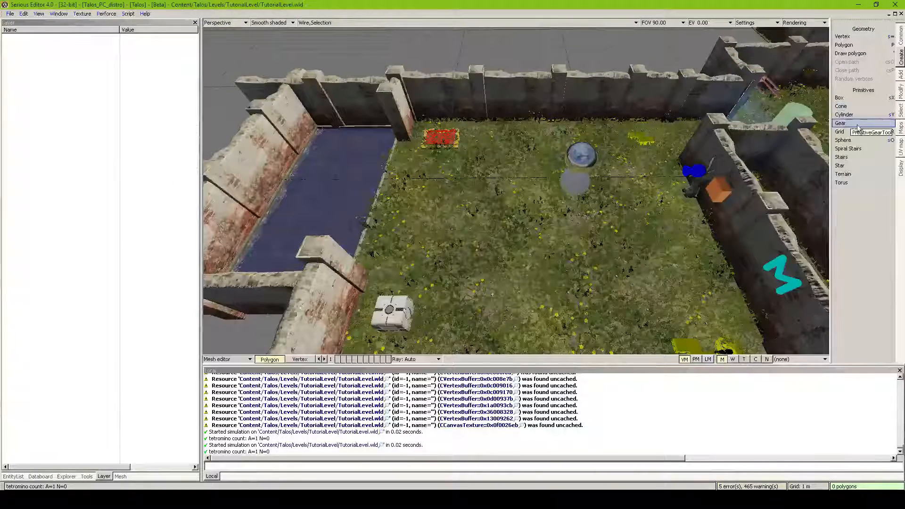
left_click(840, 132)
left_click_drag(502, 186, 700, 332)
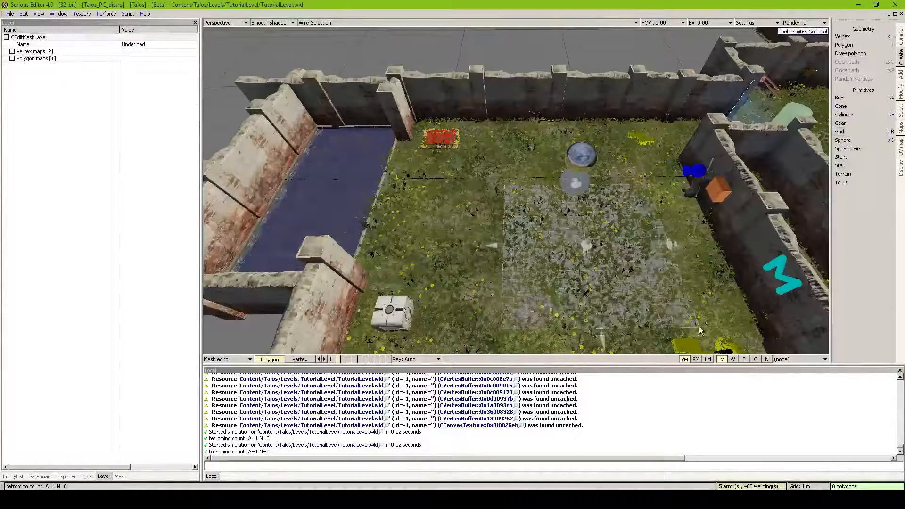
middle_click_drag(700, 331, 522, 229)
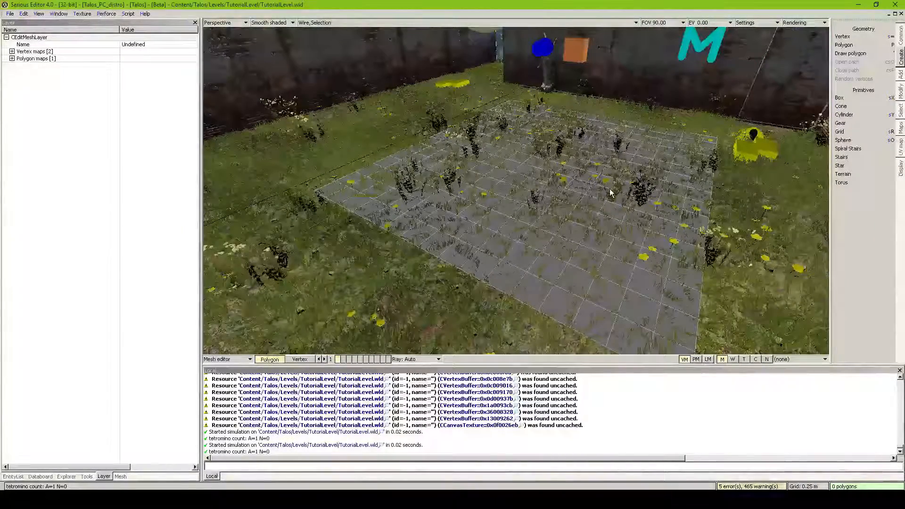
Step: Apply a local configuration with the Ripple and Refraction shaders to the grid's Default polygon map, and leave the mesh for the world editor
left_click(121, 476)
left_click(106, 477)
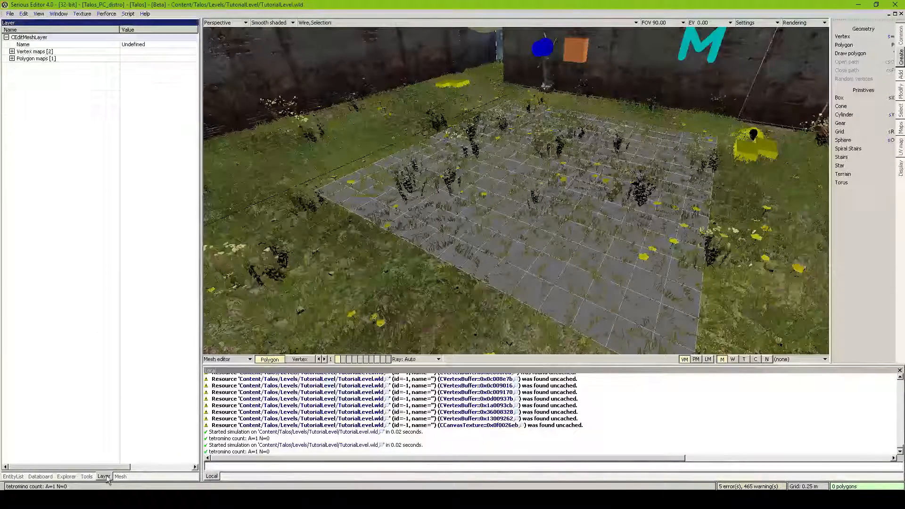
left_click(12, 59)
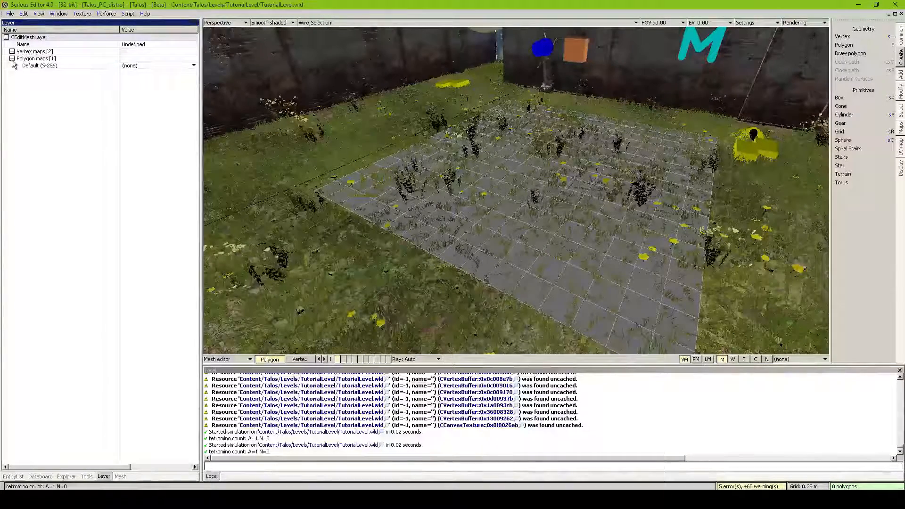
left_click(114, 67)
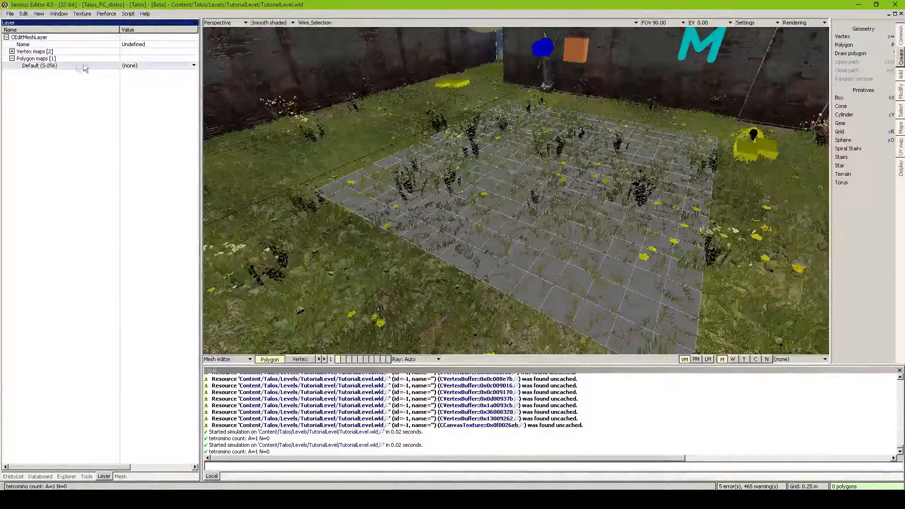
double_click(53, 69)
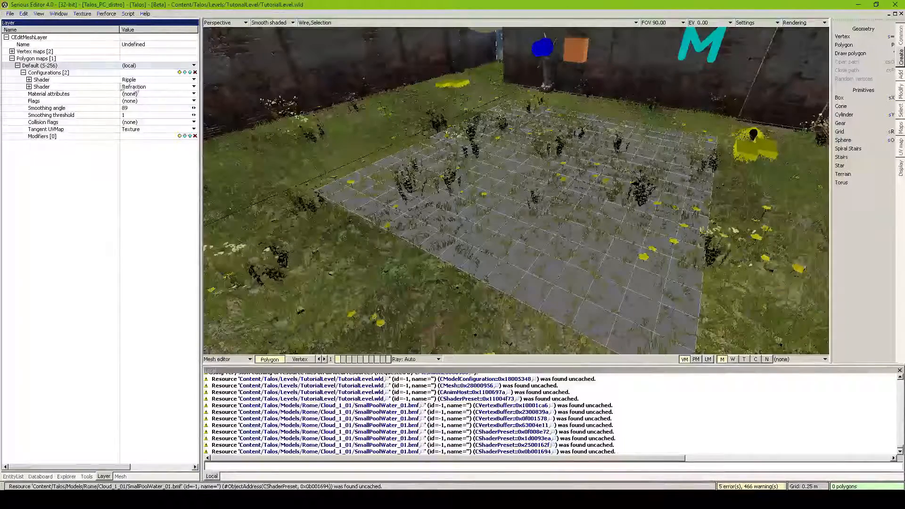
key("Escape")
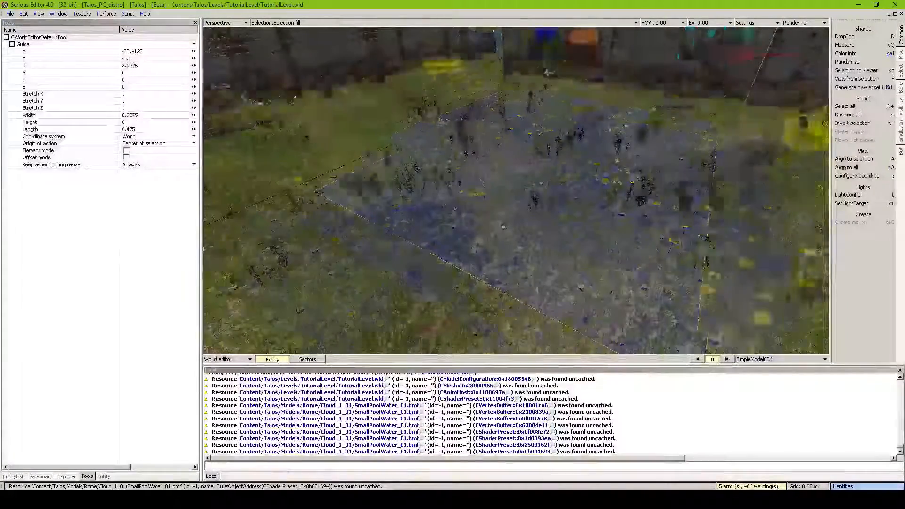
Step: Raise the new water grid model above the courtyard grass to Y 0.2875 and run the simulation to preview its surface
scroll(503, 227, "up", 5)
scroll(503, 227, "down", 5)
scroll(471, 278, "up", 4)
scroll(471, 279, "down", 3)
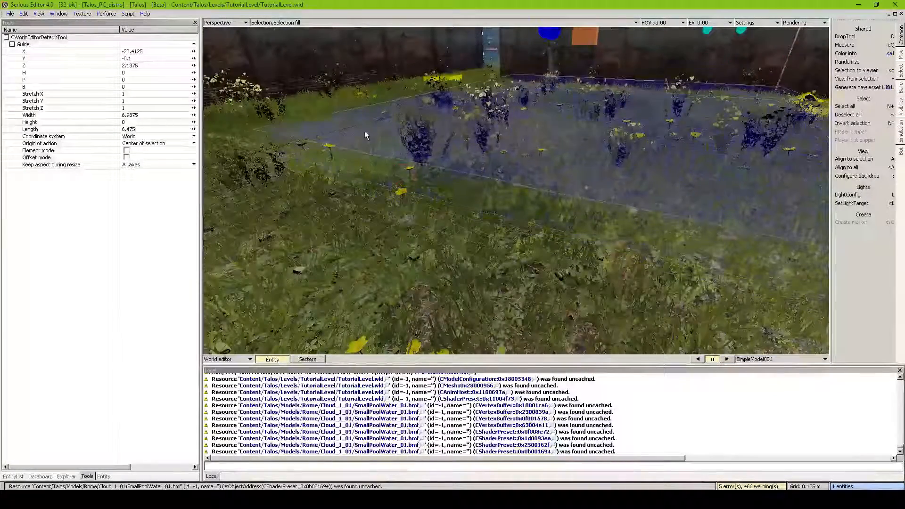
scroll(366, 137, "up", 5)
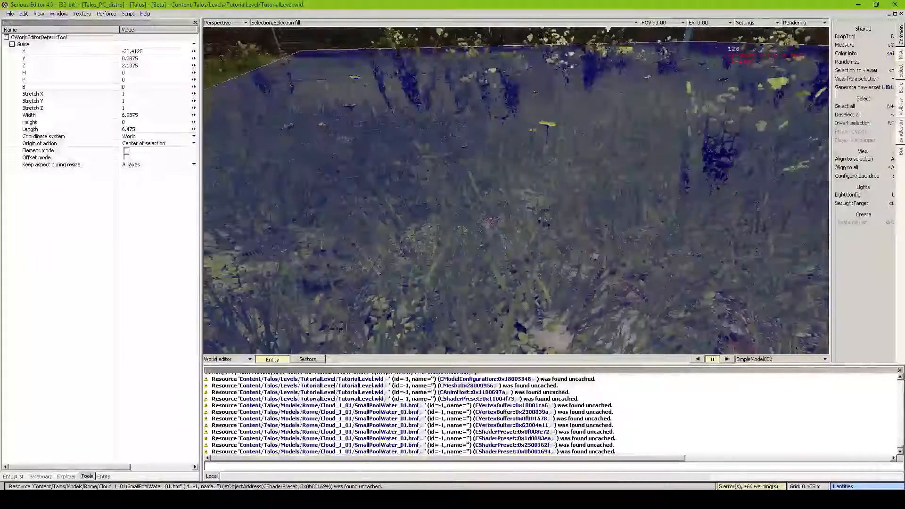
scroll(479, 151, "down", 6)
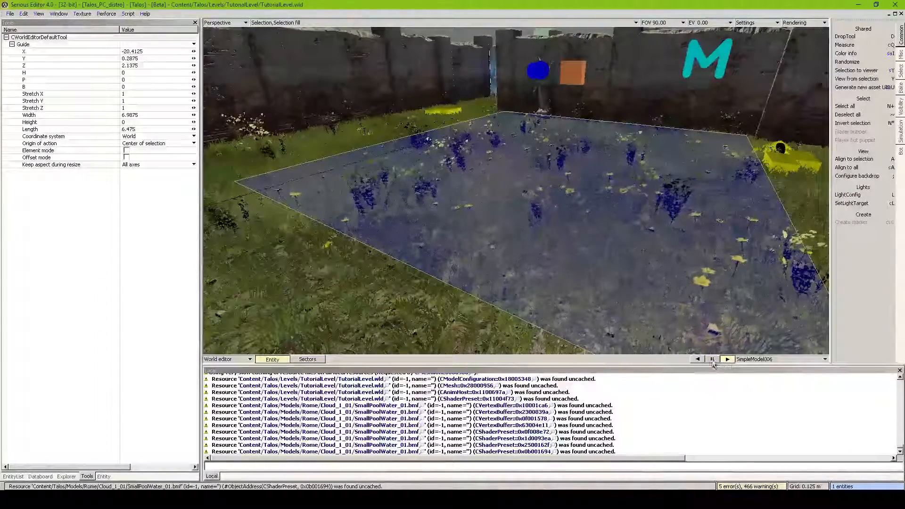
Step: Delete the demonstration water grid model from the courtyard grass and return to the walled pool
right_click_drag(516, 191, 518, 217)
key("Delete")
right_click_drag(549, 185, 406, 176)
scroll(516, 190, "down", 3)
scroll(516, 191, "up", 5)
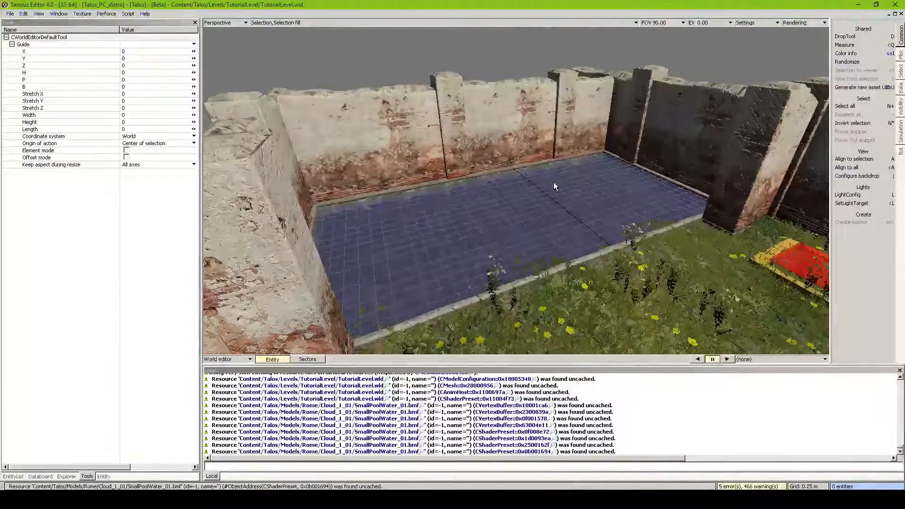
Step: Play-test the level, running the character through the walled pool's water and out onto the courtyard grass
key("ctrl+t")
key("w")
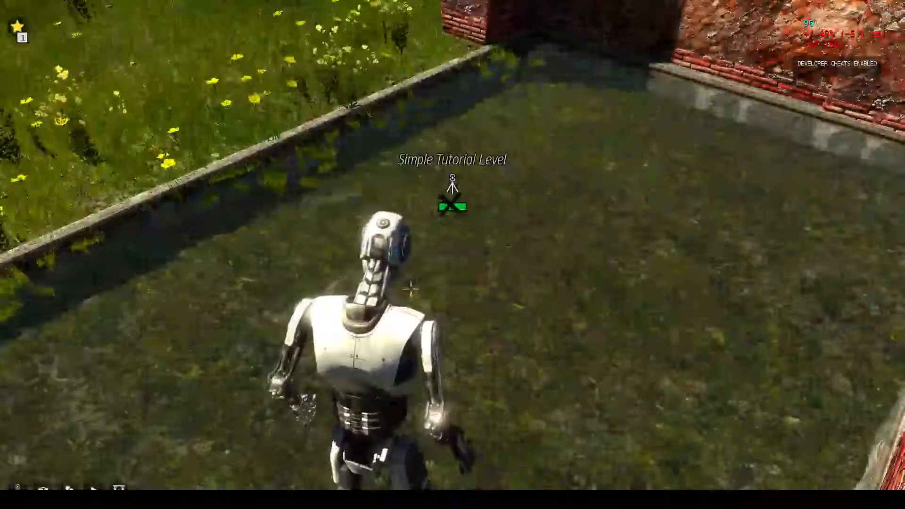
key("w")
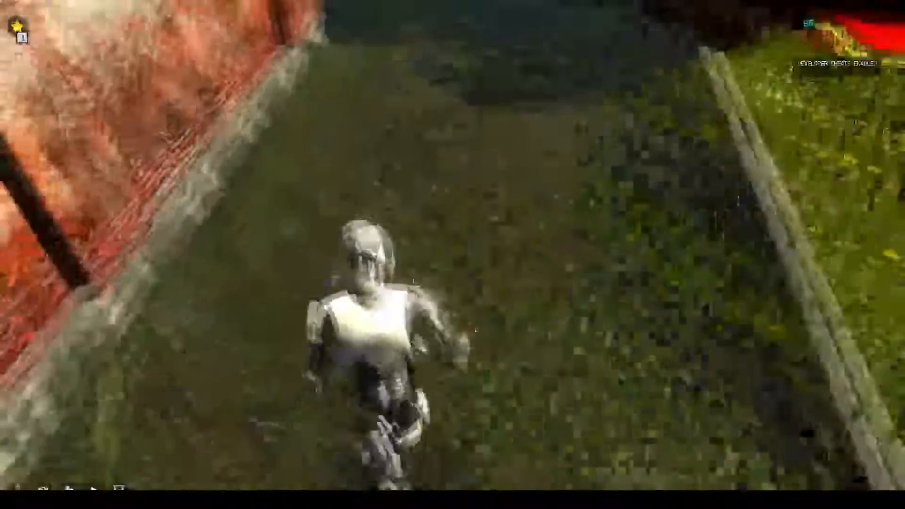
key("w")
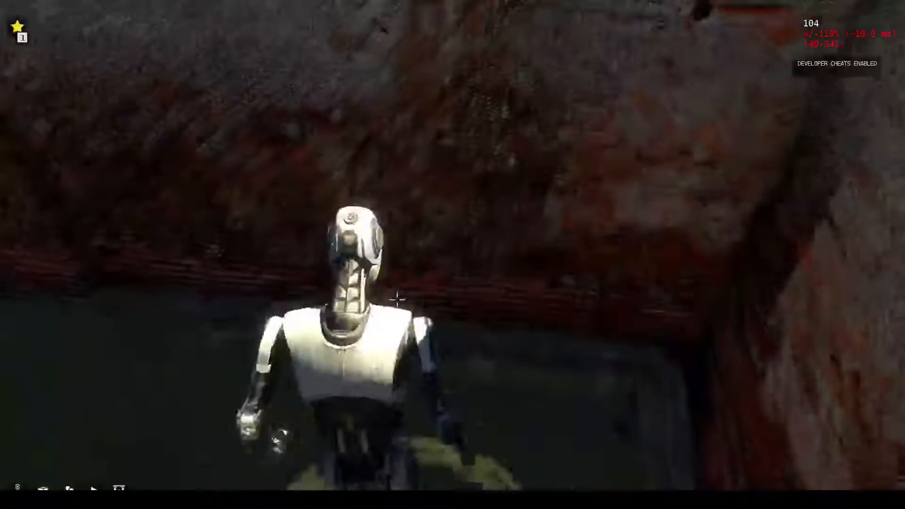
key("w")
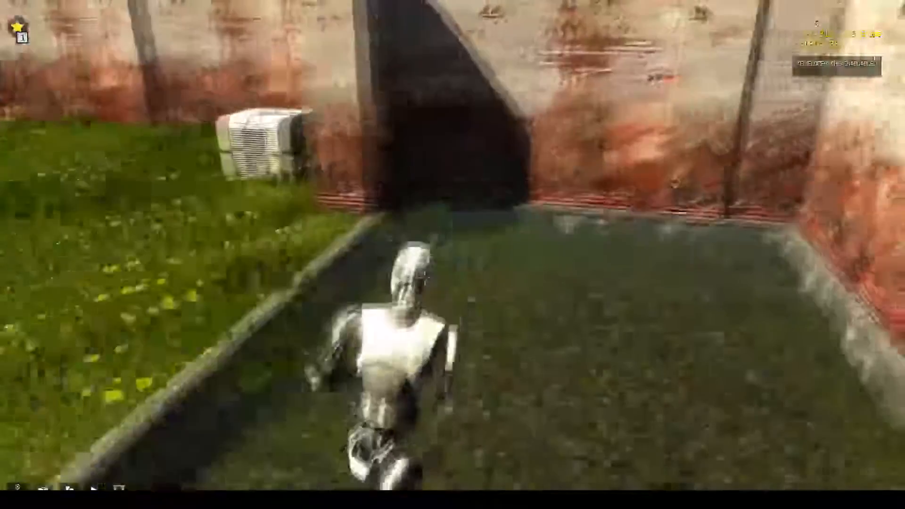
key("w")
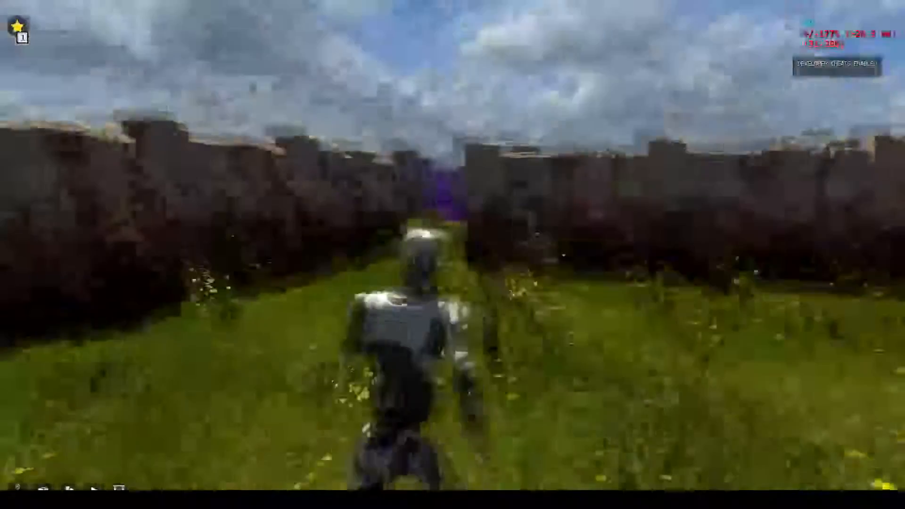